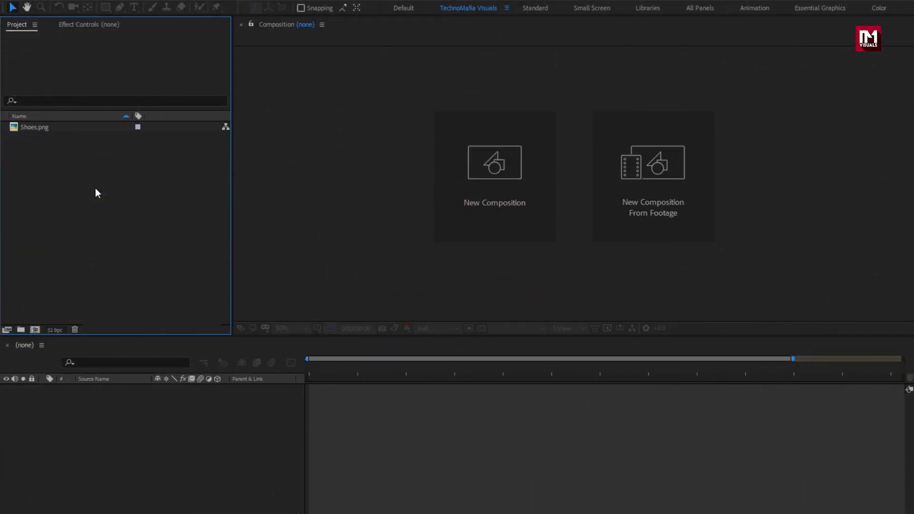
Step: Start a new composition named Reel_promo
{"action": "left_click", "coordinate": [44, 129]}
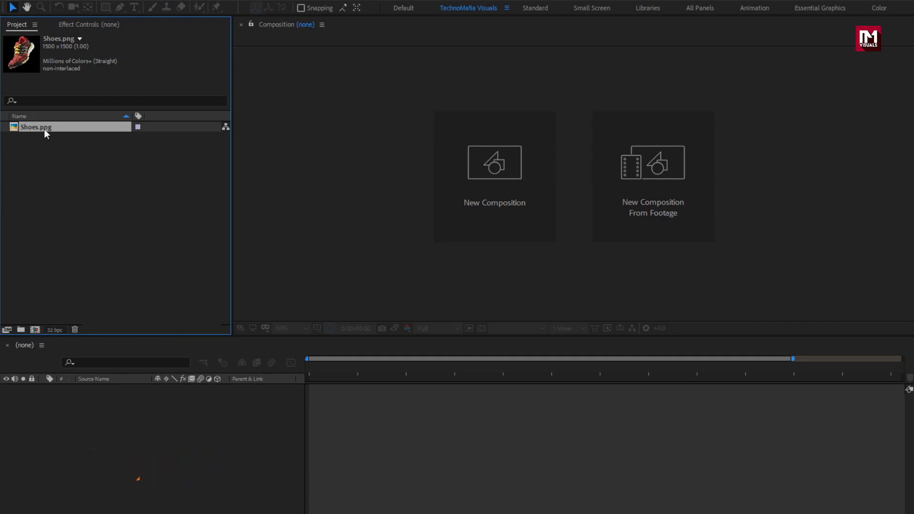
{"action": "left_click", "coordinate": [461, 191]}
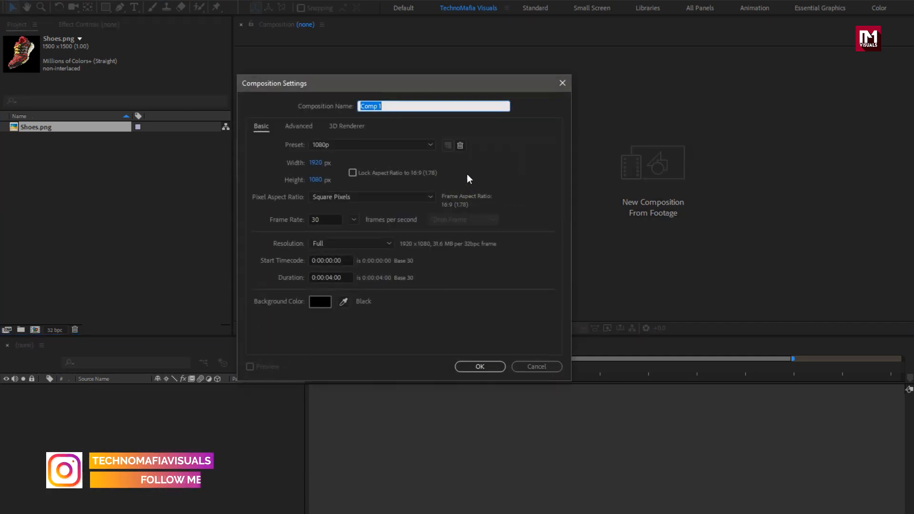
{"action": "type", "text": "Reel"}
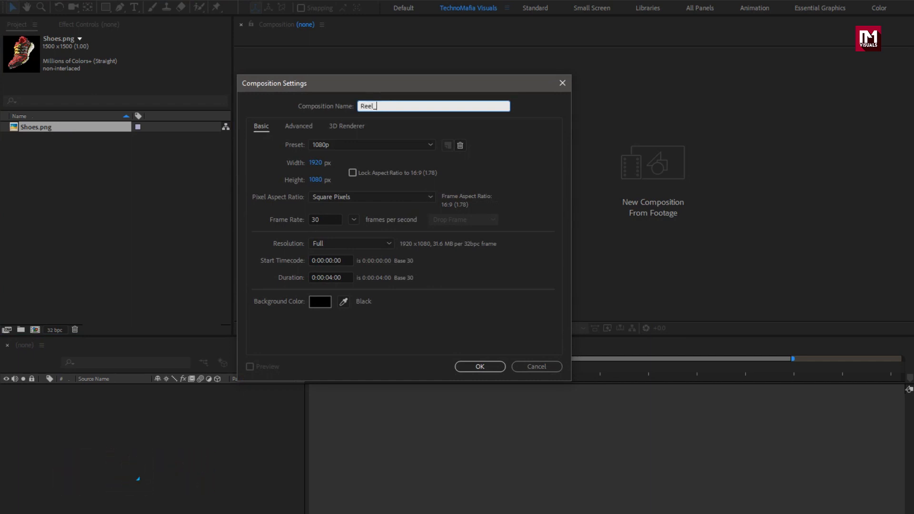
{"action": "type", "text": "_promo"}
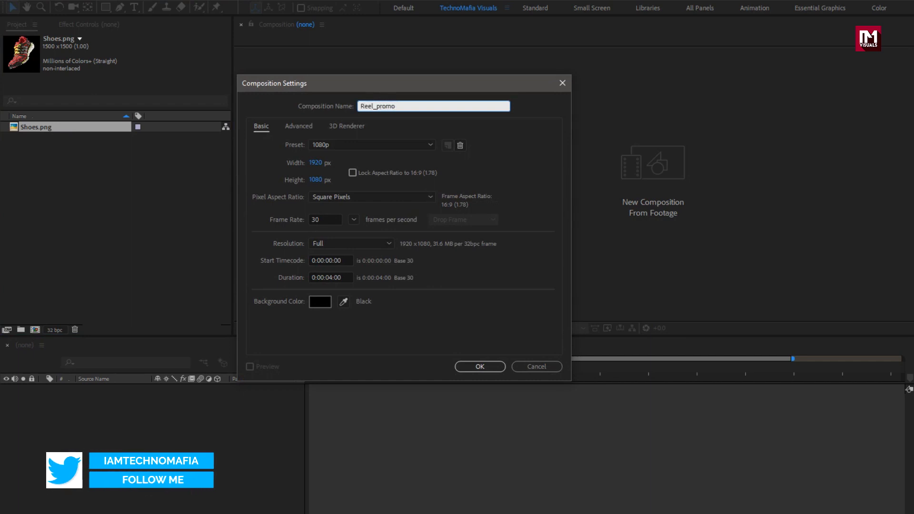
Step: Set the composition width to 1080 px and height to 1920 px
{"action": "left_click", "coordinate": [315, 163]}
{"action": "type", "text": "10"}
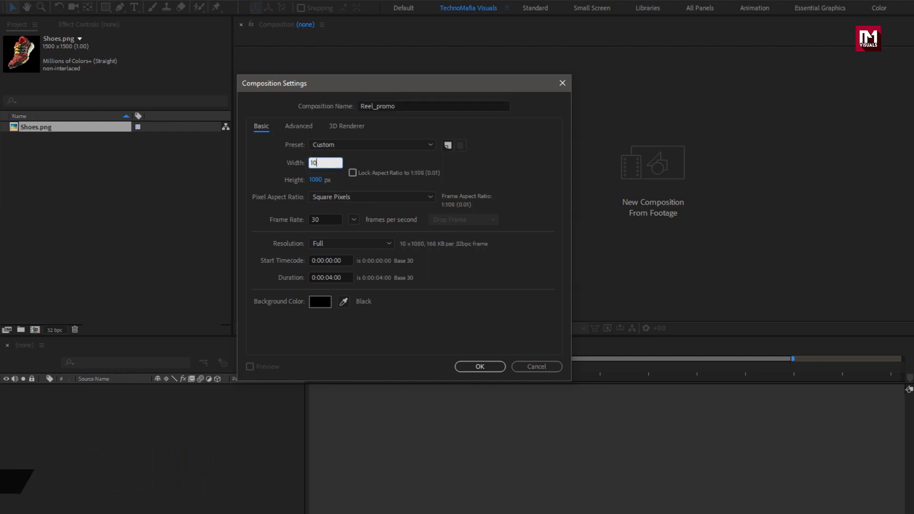
{"action": "type", "text": "80"}
{"action": "left_click", "coordinate": [316, 181]}
{"action": "type", "text": "192"}
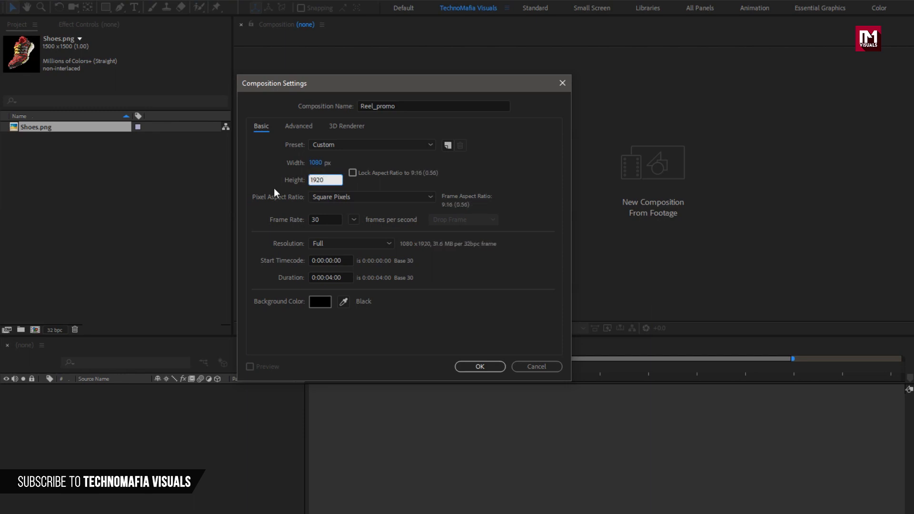
Step: Set the composition duration to 0:00:05:00 and create it
{"action": "left_click", "coordinate": [330, 278]}
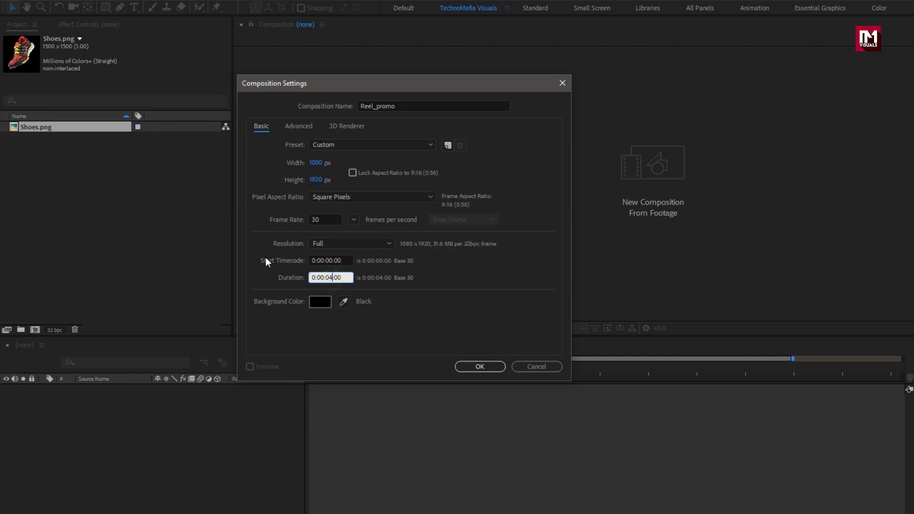
{"action": "key", "text": "BackSpace"}
{"action": "type", "text": "5"}
{"action": "left_click", "coordinate": [471, 366]}
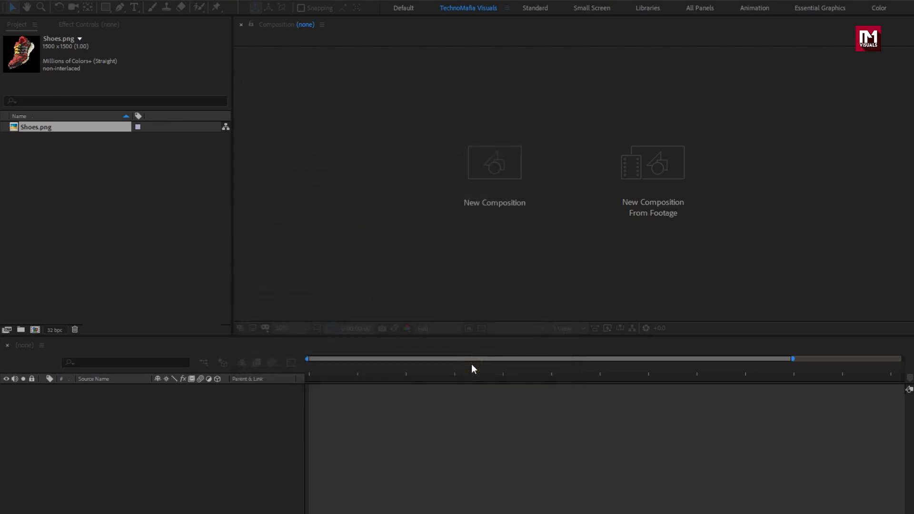
Step: Choose the Rectangle tool and set its fill type to solid color
{"action": "left_click", "coordinate": [292, 328]}
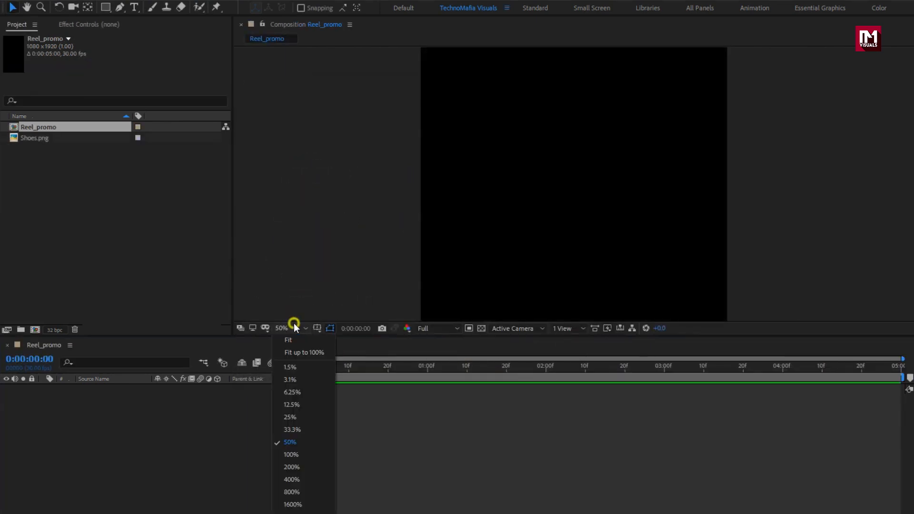
{"action": "left_click", "coordinate": [299, 353]}
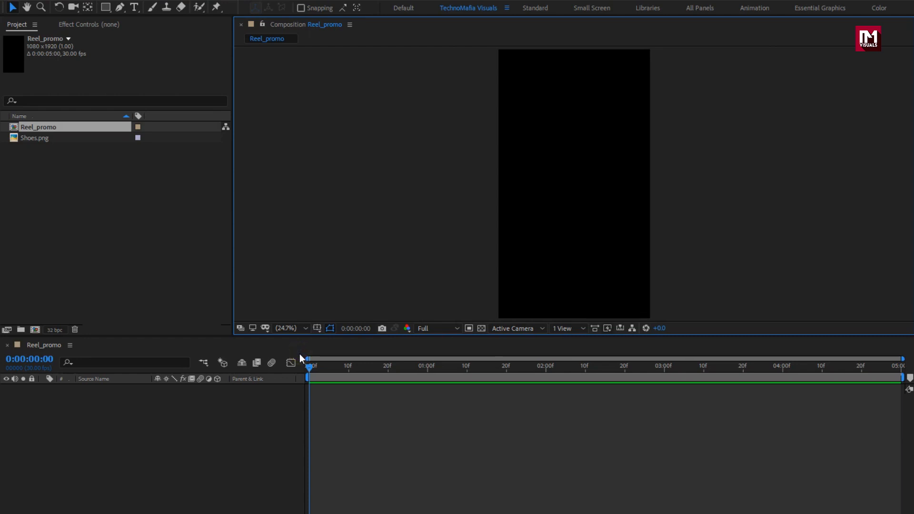
{"action": "left_click", "coordinate": [108, 9]}
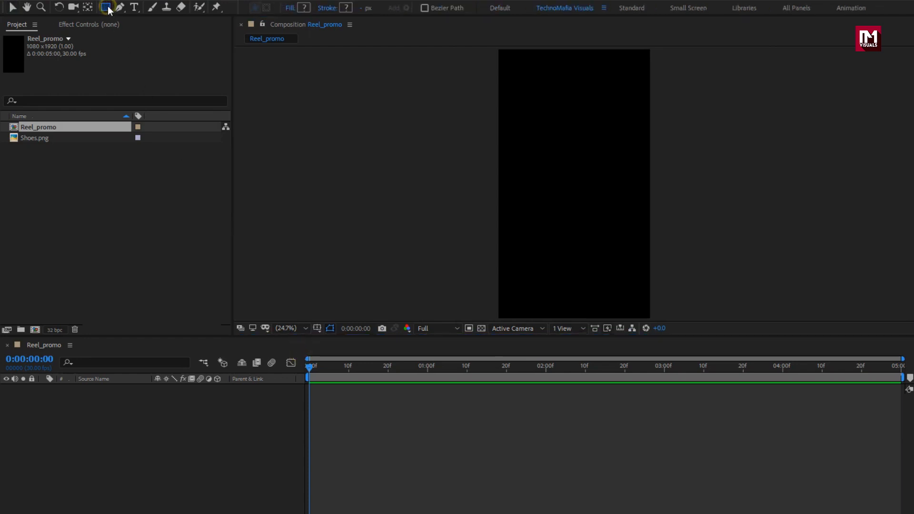
{"action": "left_click", "coordinate": [290, 8]}
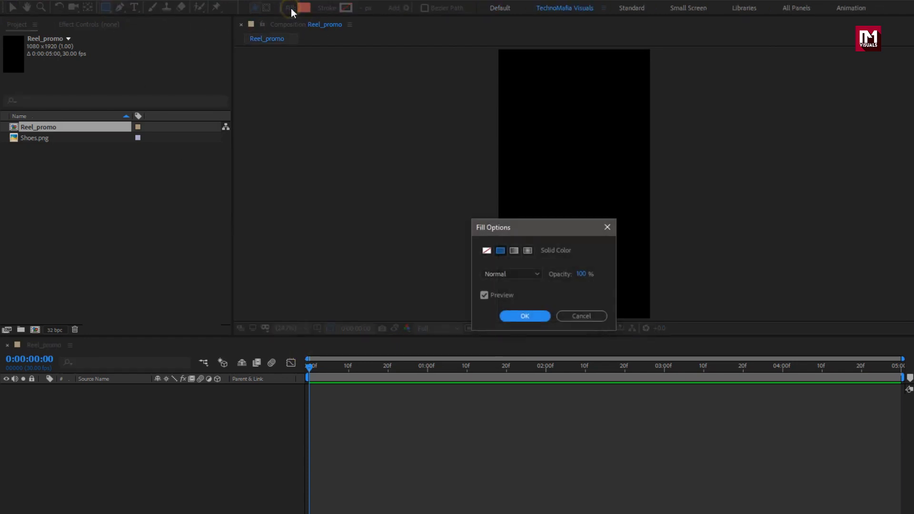
{"action": "left_click", "coordinate": [518, 316]}
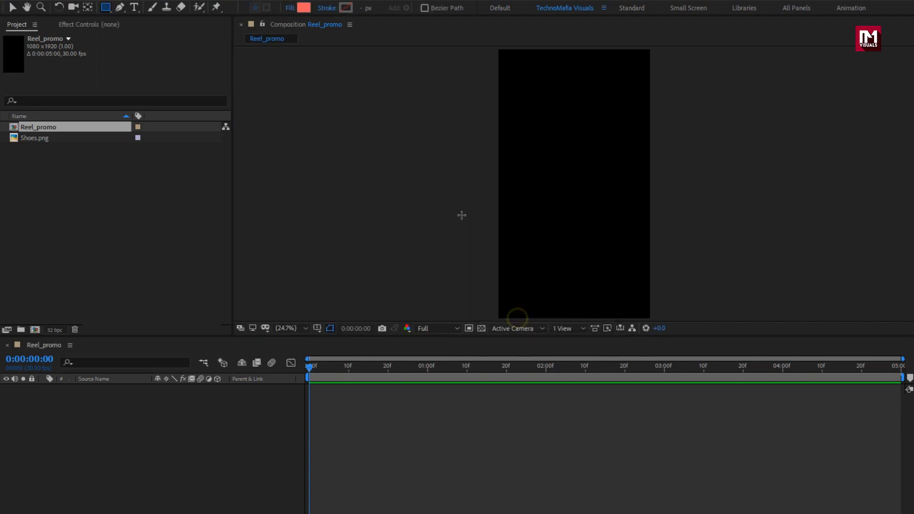
Step: Set the rectangle stroke to None and create a rectangle shape layer filling the whole composition
{"action": "left_click", "coordinate": [329, 8]}
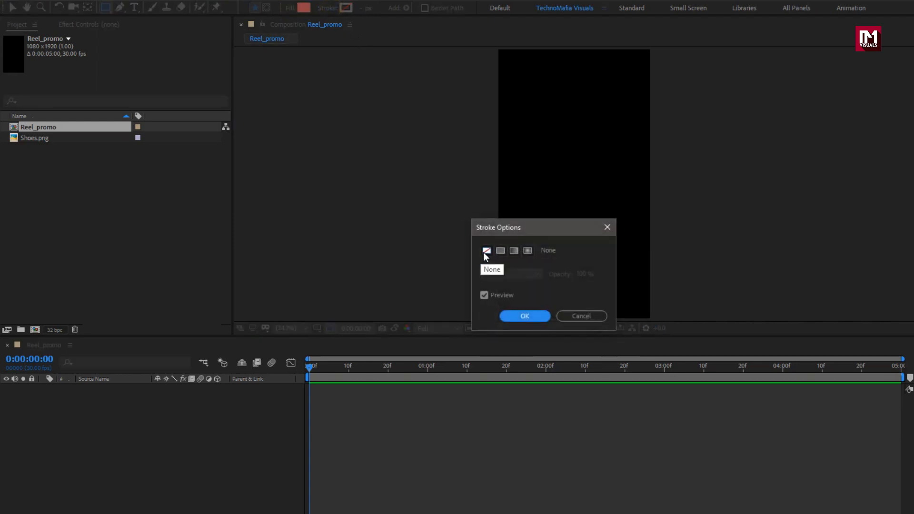
{"action": "left_click", "coordinate": [518, 316]}
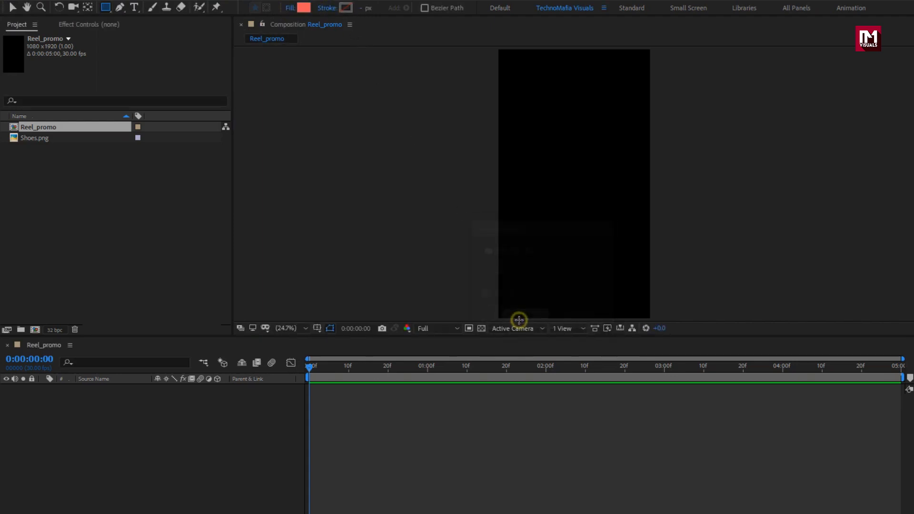
{"action": "double_click", "coordinate": [105, 8]}
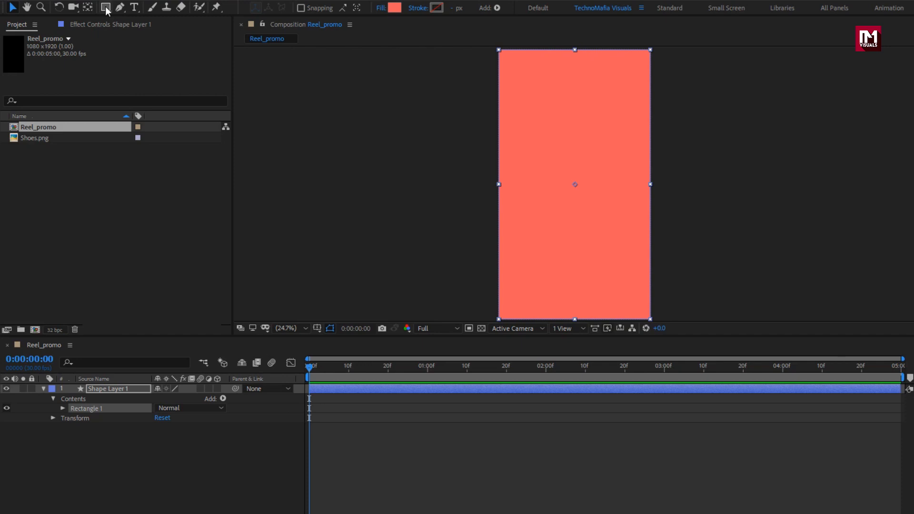
Step: Reveal the shape layer's Scale property and add a Scale keyframe at 1 second
{"action": "key", "text": "s"}
{"action": "left_click", "coordinate": [124, 391]}
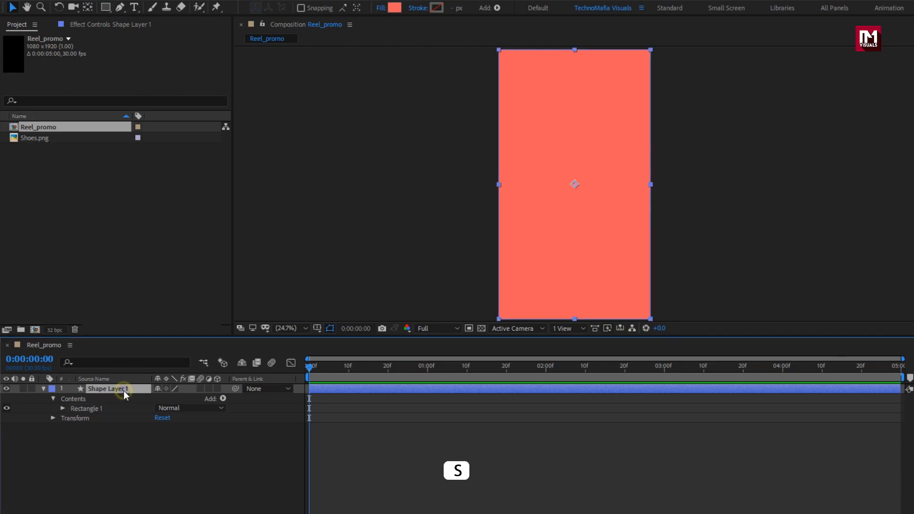
{"action": "key", "text": "s"}
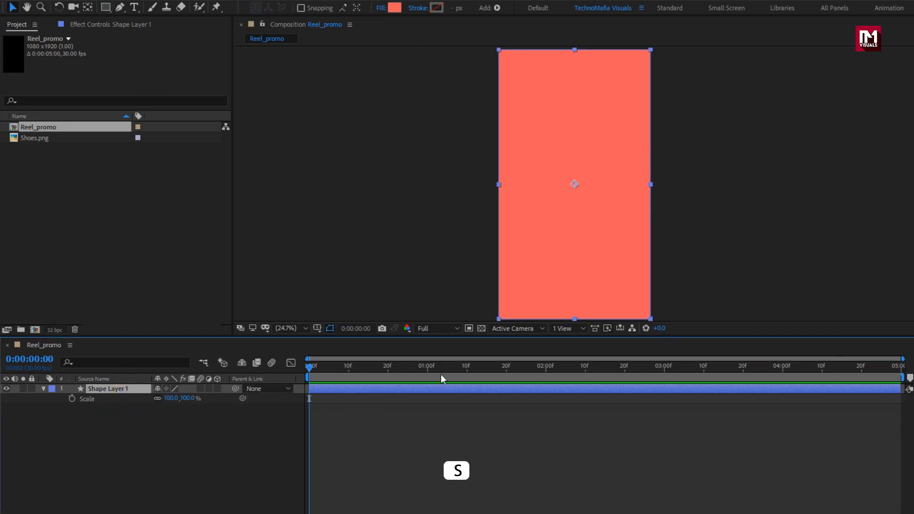
{"action": "left_click", "coordinate": [427, 370]}
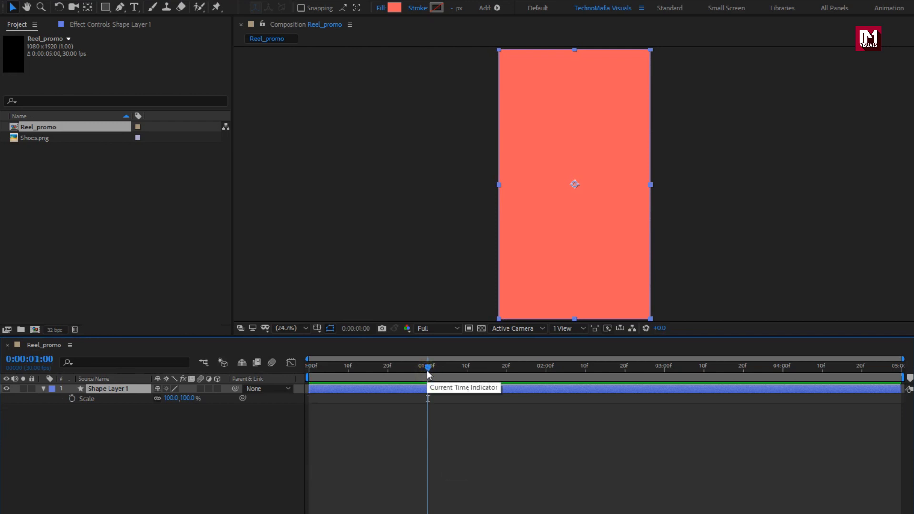
{"action": "left_click", "coordinate": [72, 399]}
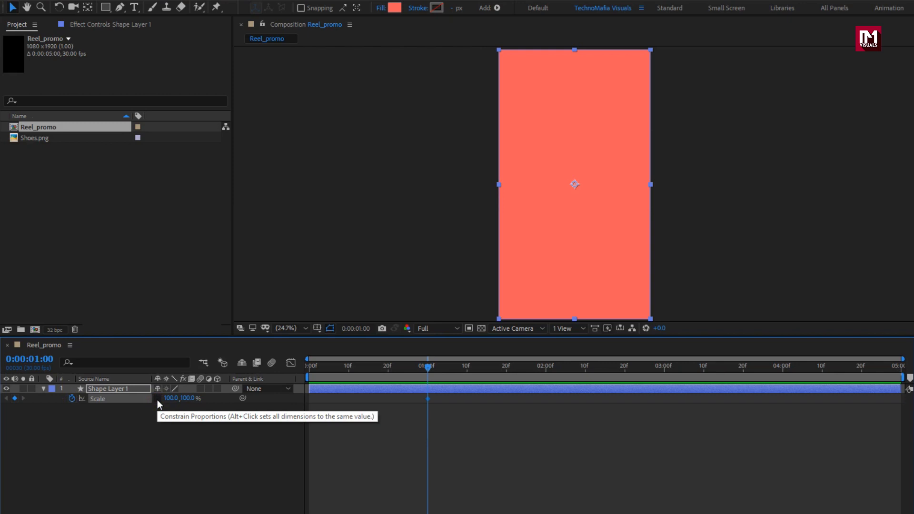
Step: At frame 0, set the layer's vertical scale to 0% to create the starting keyframe
{"action": "left_click", "coordinate": [306, 367]}
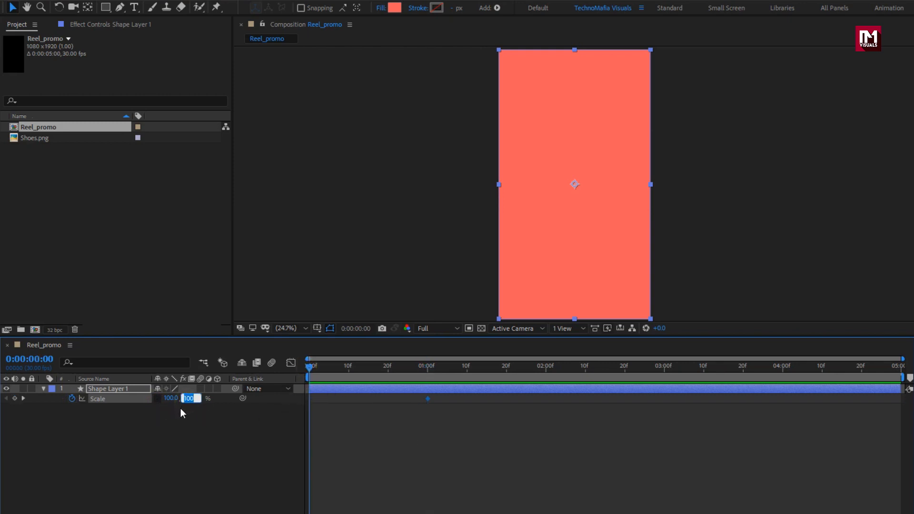
{"action": "type", "text": "0"}
{"action": "key", "text": "Return"}
Step: Select both Scale keyframes and apply Easy Ease to them
{"action": "left_click_drag", "start_coordinate": [308, 369], "coordinate": [425, 373]}
{"action": "left_click_drag", "start_coordinate": [437, 413], "coordinate": [296, 399]}
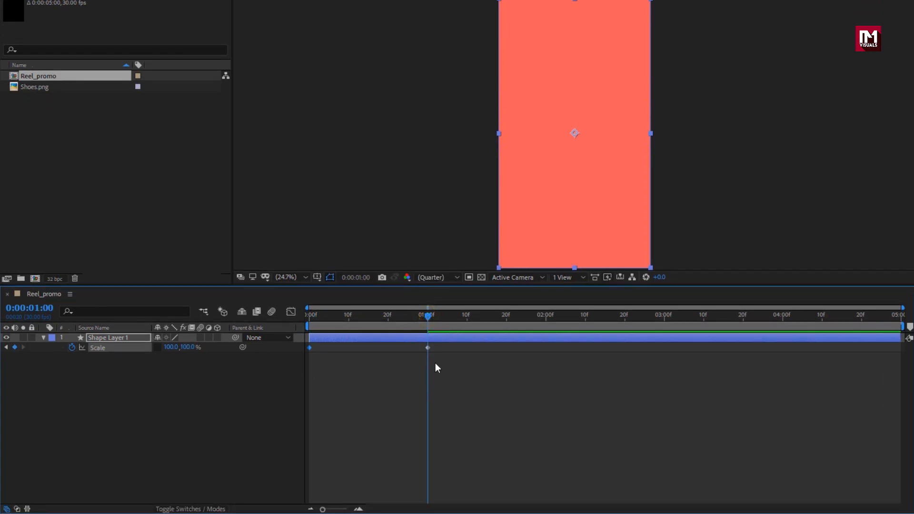
{"action": "left_click_drag", "start_coordinate": [296, 348], "coordinate": [304, 350]}
{"action": "right_click", "coordinate": [308, 347]}
{"action": "mouse_move", "coordinate": [419, 487]}
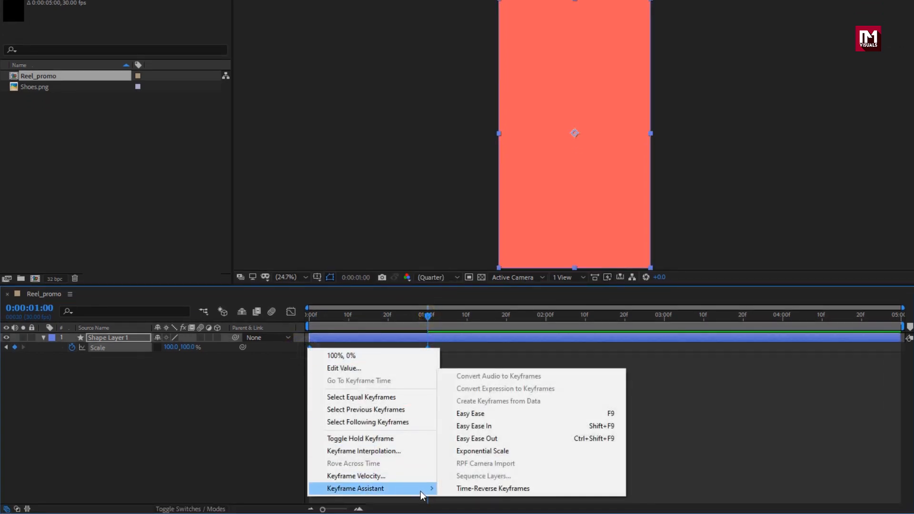
{"action": "left_click", "coordinate": [455, 411]}
Step: In the Graph Editor, extend the end keyframe's influence handle to sharpen the Scale speed curve
{"action": "left_click", "coordinate": [290, 311]}
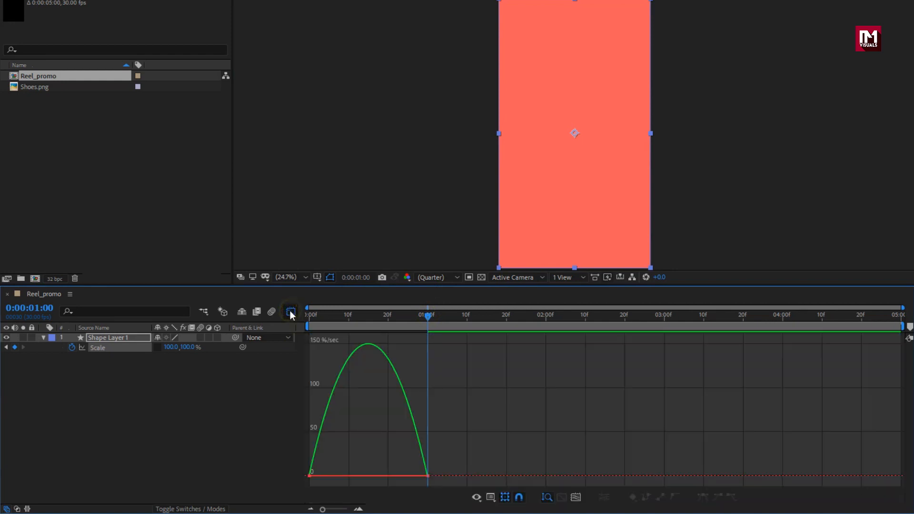
{"action": "left_click", "coordinate": [424, 466]}
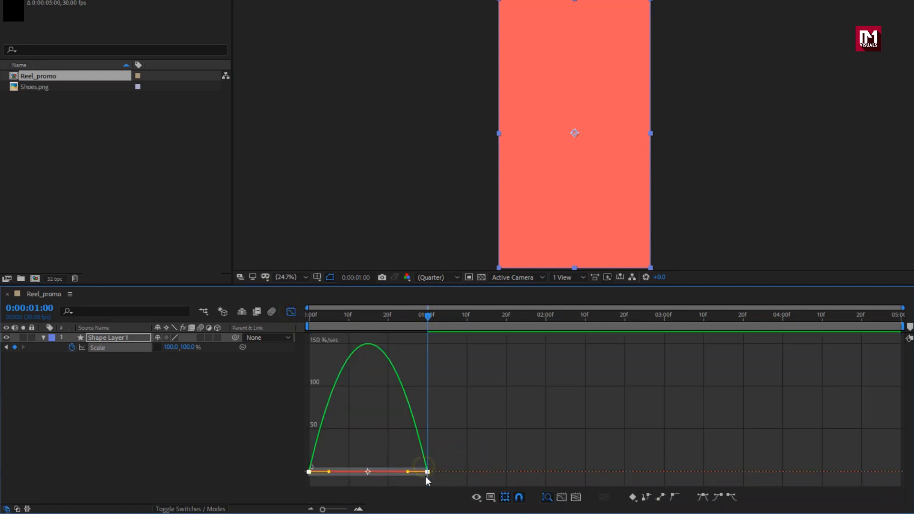
{"action": "left_click_drag", "start_coordinate": [407, 472], "coordinate": [367, 475]}
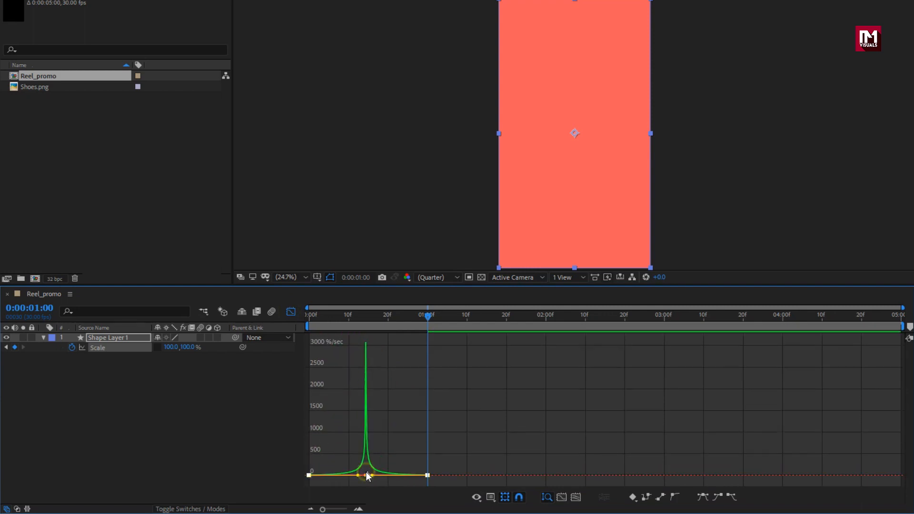
{"action": "left_click", "coordinate": [292, 311]}
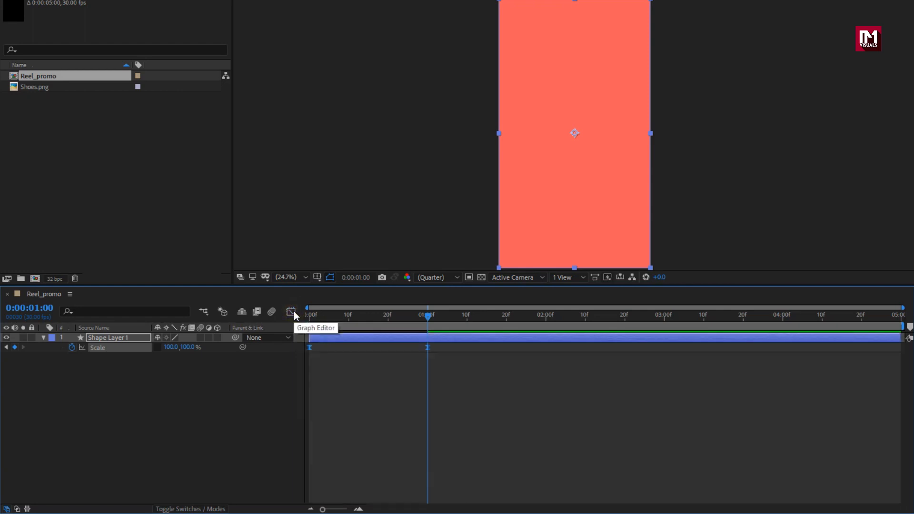
Step: Apply the Transform effect to the shape layer and set its Skew to -20
{"action": "left_click_drag", "start_coordinate": [309, 353], "coordinate": [399, 356]}
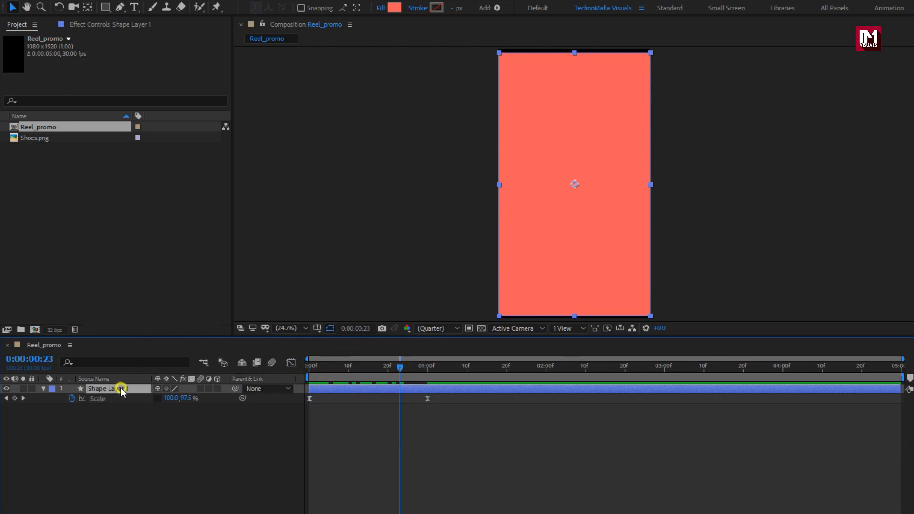
{"action": "left_click", "coordinate": [799, 47]}
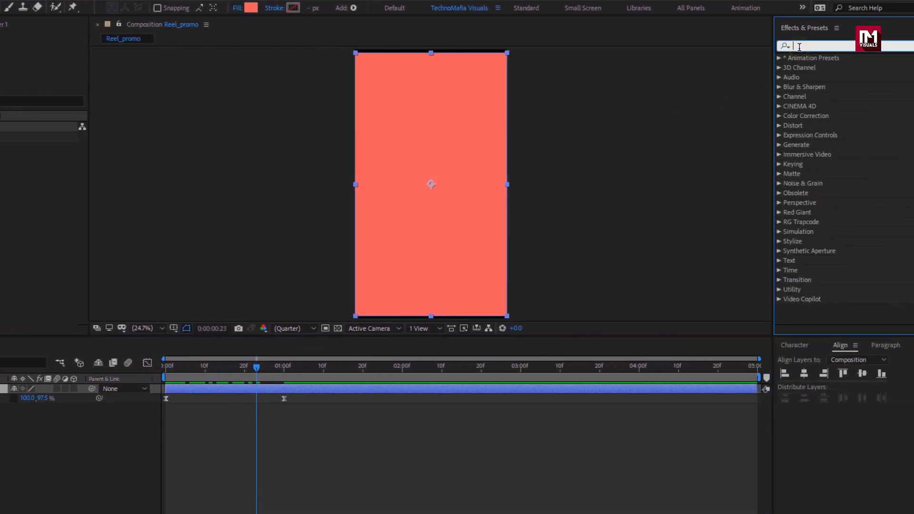
{"action": "type", "text": "trans"}
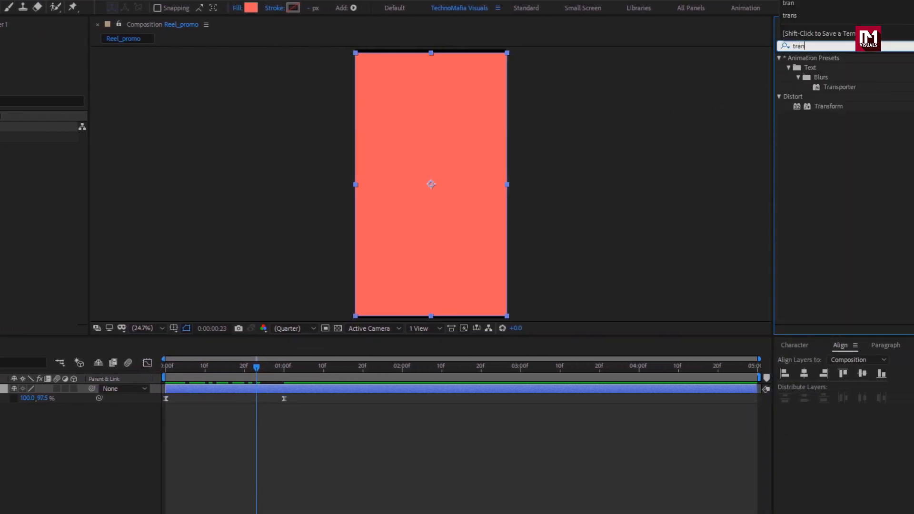
{"action": "double_click", "coordinate": [829, 108]}
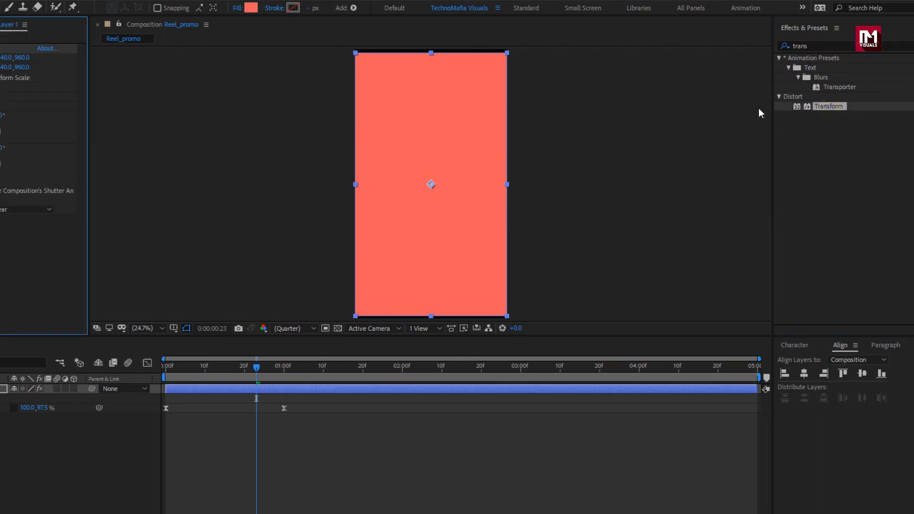
{"action": "type", "text": "-20"}
{"action": "key", "text": "Return"}
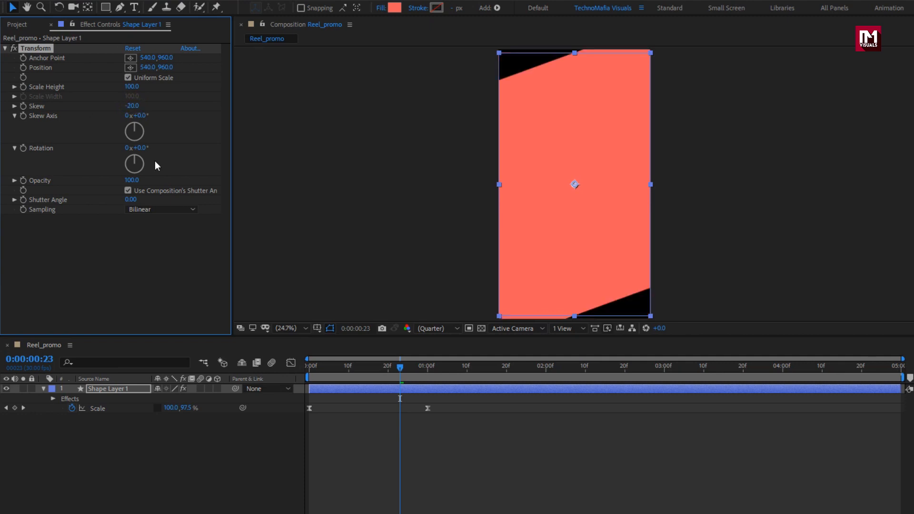
Step: Change the 1-second Scale keyframe to 100, 126%
{"action": "left_click", "coordinate": [360, 365]}
{"action": "left_click_drag", "start_coordinate": [358, 367], "coordinate": [428, 367]}
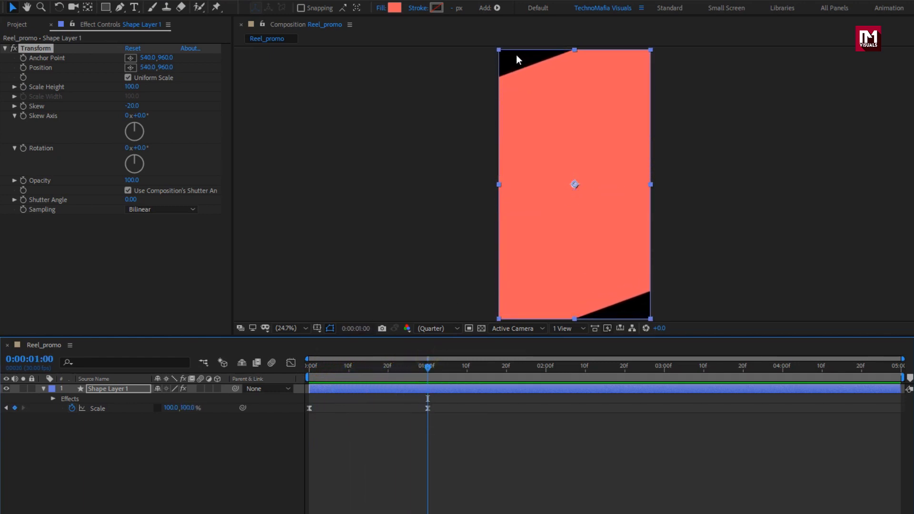
{"action": "left_click_drag", "start_coordinate": [188, 408], "coordinate": [201, 406]}
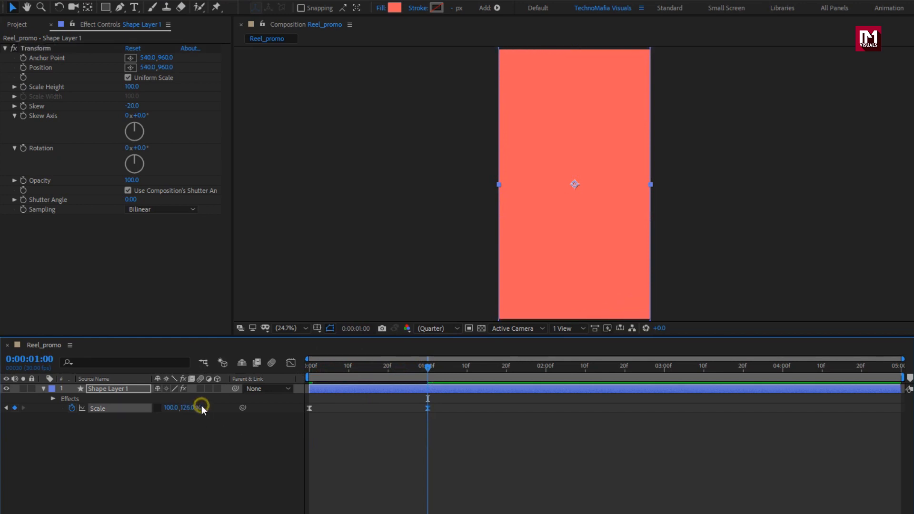
{"action": "left_click_drag", "start_coordinate": [371, 376], "coordinate": [327, 381]}
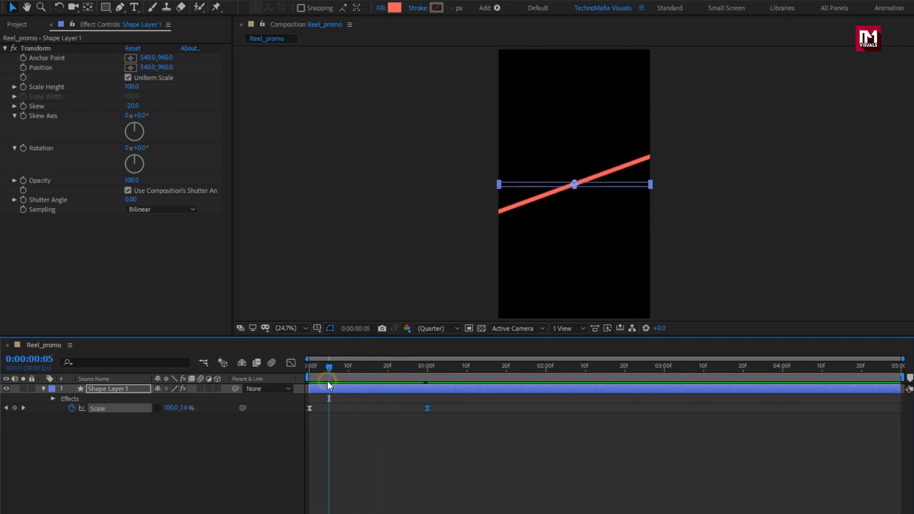
Step: Apply the Fill effect to the shape layer
{"action": "left_click", "coordinate": [122, 389]}
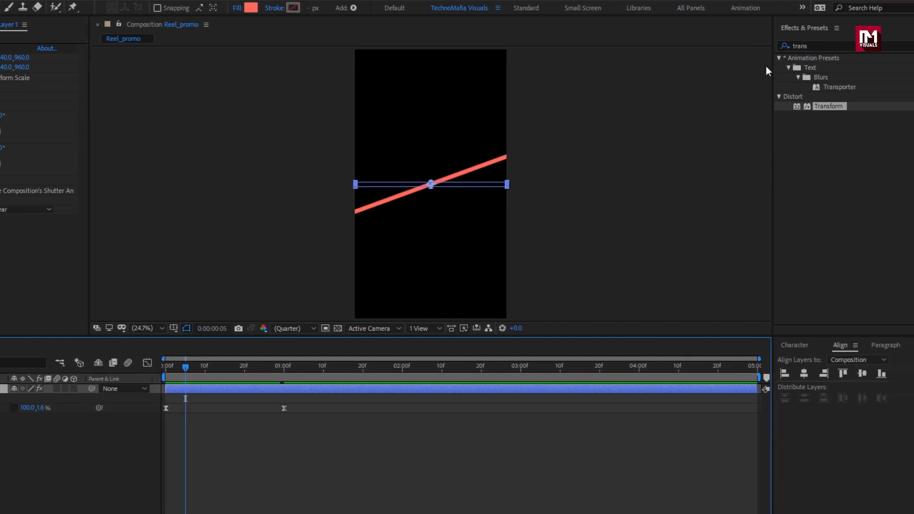
{"action": "left_click", "coordinate": [785, 48]}
{"action": "type", "text": "fill"}
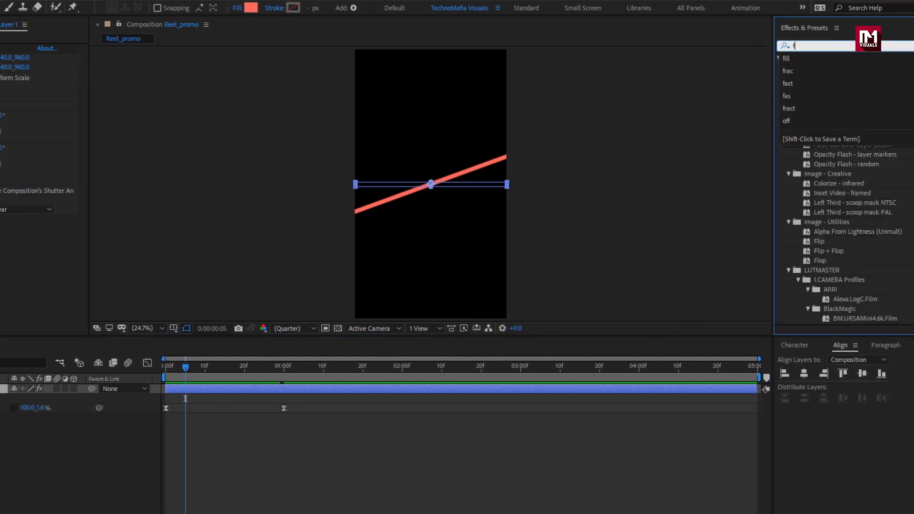
{"action": "double_click", "coordinate": [812, 119]}
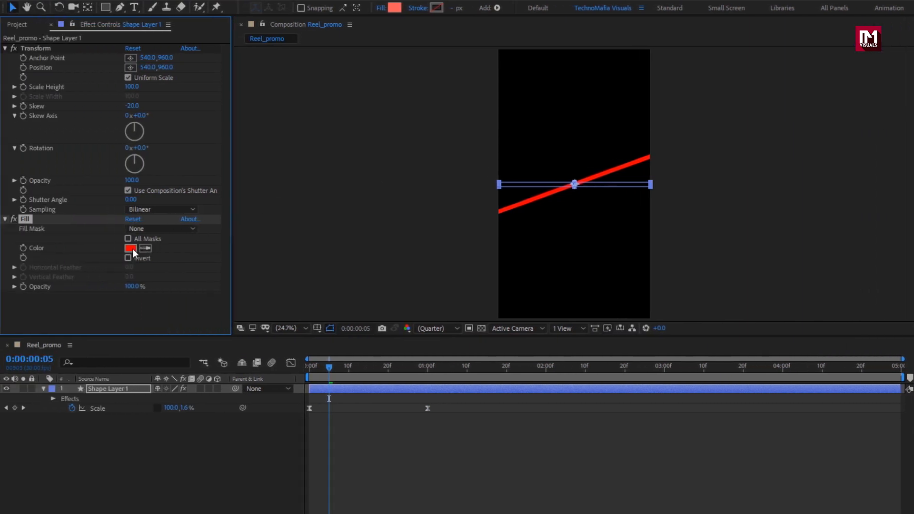
Step: Set the Fill effect's color to white FFFFFF
{"action": "left_click", "coordinate": [127, 247]}
{"action": "left_click_drag", "start_coordinate": [152, 194], "coordinate": [123, 124]}
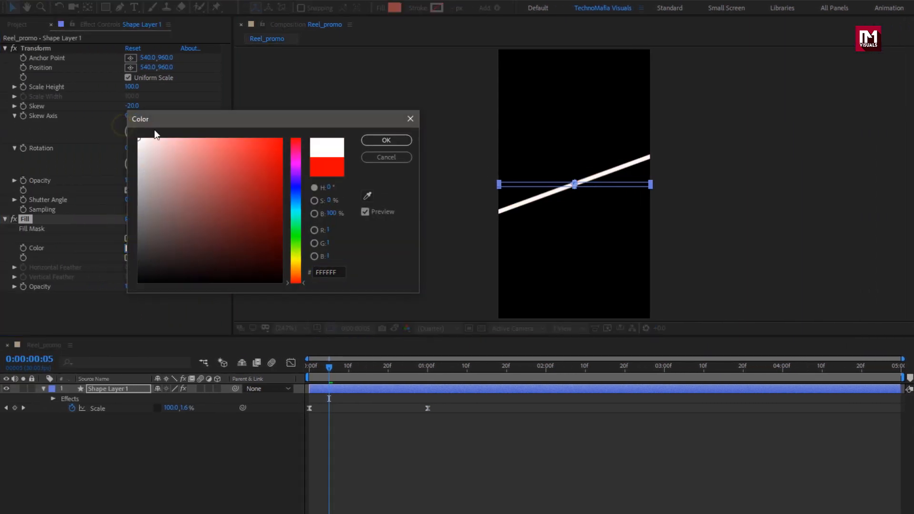
{"action": "left_click", "coordinate": [380, 140]}
Step: Duplicate the white shape layer
{"action": "left_click_drag", "start_coordinate": [338, 366], "coordinate": [410, 370]}
{"action": "left_click", "coordinate": [122, 391]}
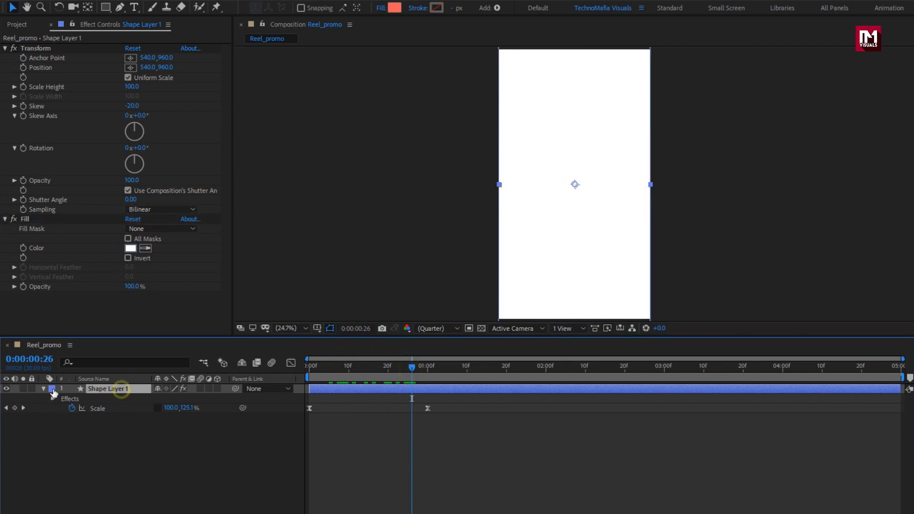
{"action": "left_click", "coordinate": [44, 390]}
{"action": "key", "text": "ctrl+d"}
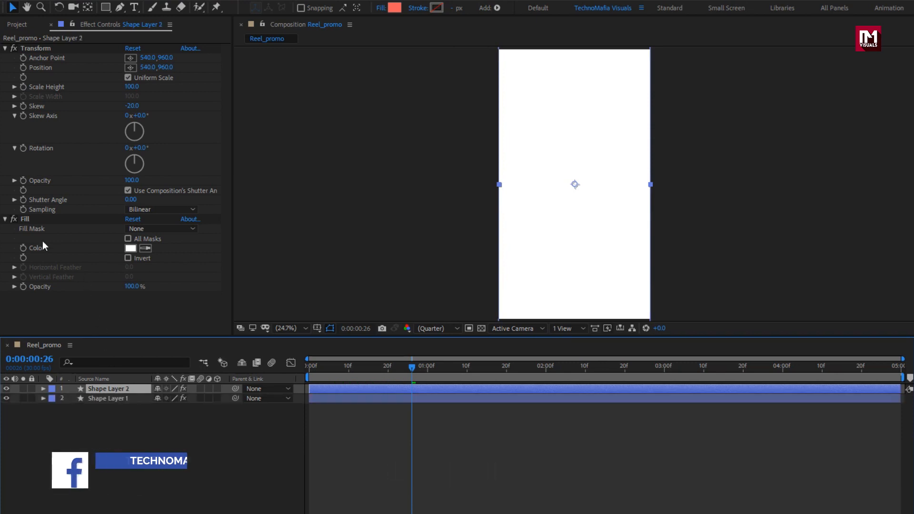
Step: Remove the Fill effect from the duplicate layer and apply Gradient Ramp to it instead
{"action": "left_click", "coordinate": [28, 219]}
{"action": "key", "text": "Delete"}
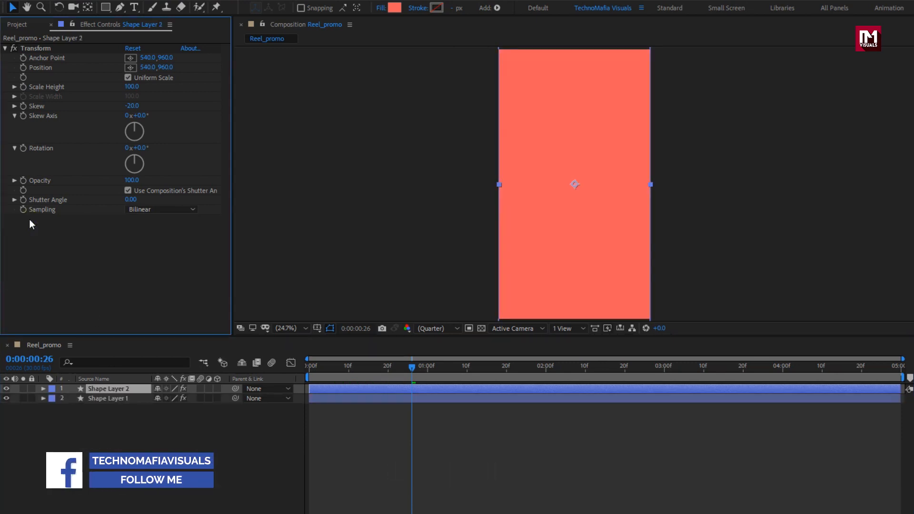
{"action": "left_click_drag", "start_coordinate": [806, 45], "coordinate": [759, 45]}
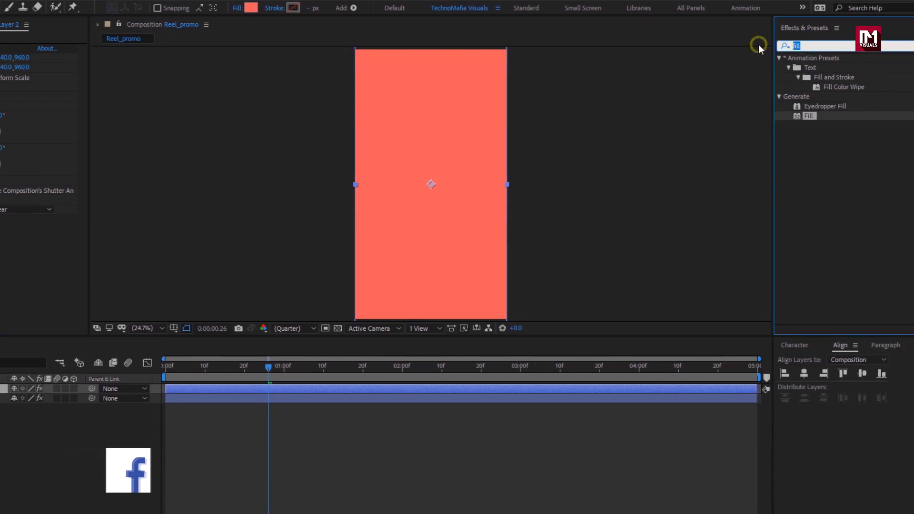
{"action": "type", "text": "ramp"}
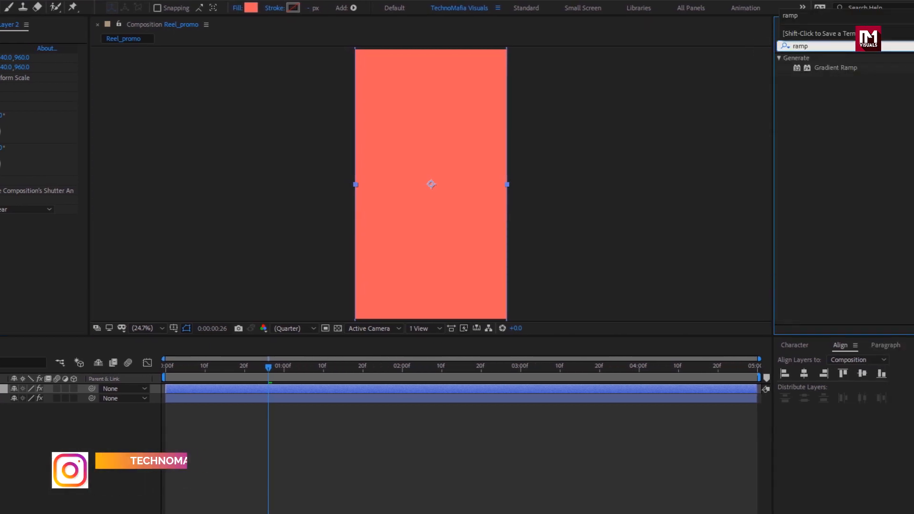
{"action": "double_click", "coordinate": [833, 67]}
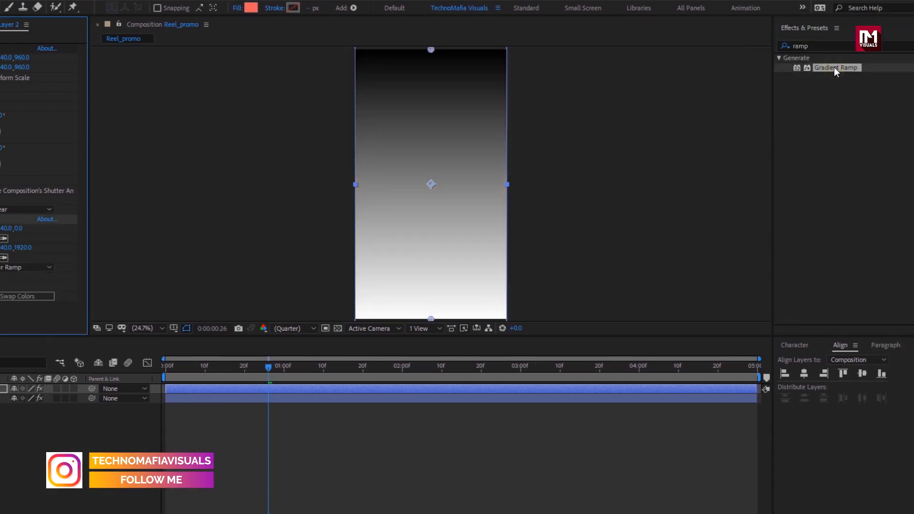
Step: Set the Gradient Ramp's end color to a near-black 070707
{"action": "left_click", "coordinate": [126, 238]}
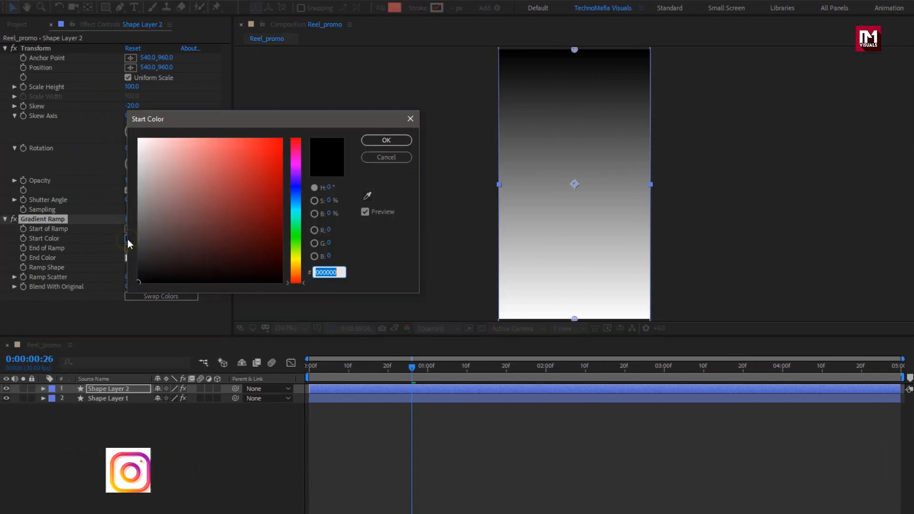
{"action": "left_click", "coordinate": [384, 140]}
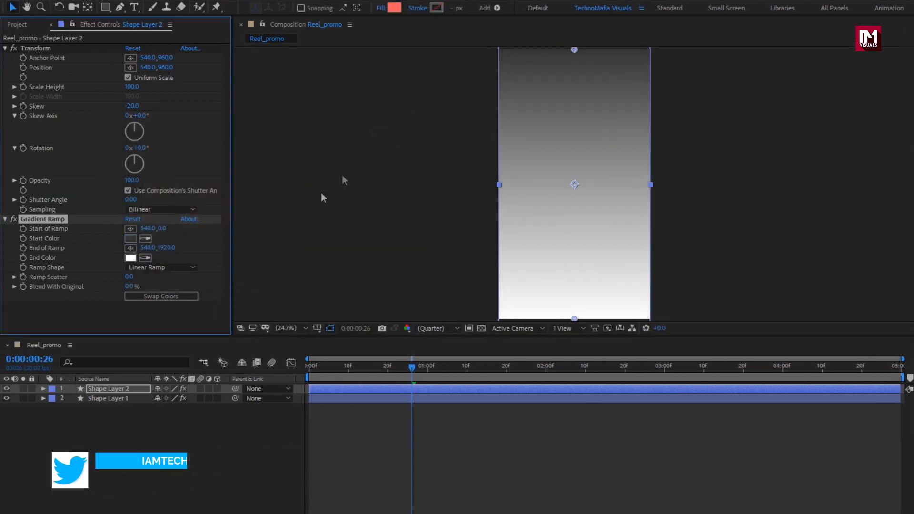
{"action": "left_click", "coordinate": [130, 258]}
{"action": "left_click", "coordinate": [141, 281]}
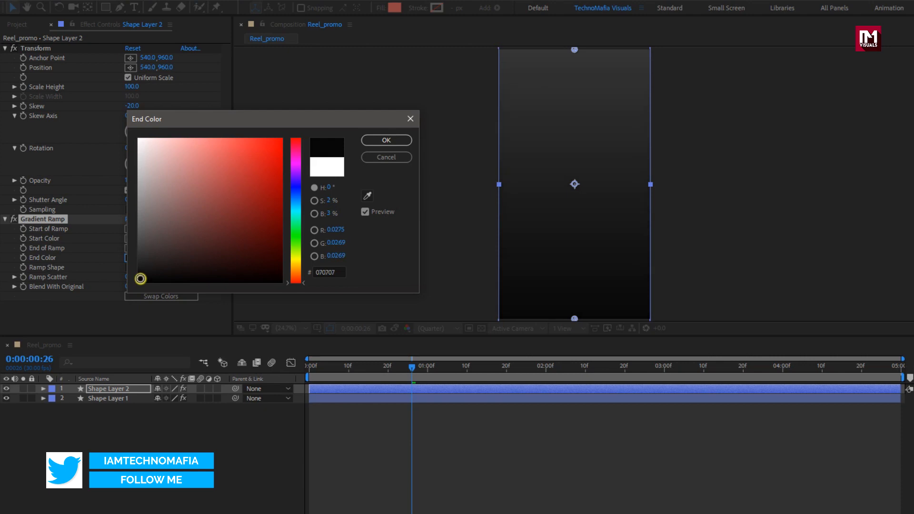
{"action": "left_click", "coordinate": [385, 140]}
Step: Place the ramp start near the composition's upper-left corner and the ramp end near its lower-right corner
{"action": "left_click", "coordinate": [130, 228]}
{"action": "left_click", "coordinate": [516, 68]}
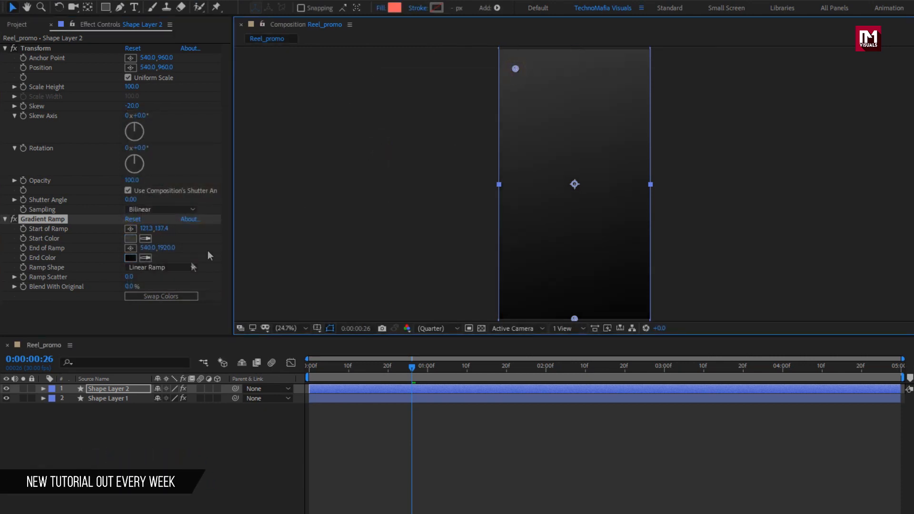
{"action": "left_click", "coordinate": [131, 248]}
{"action": "left_click", "coordinate": [621, 291]}
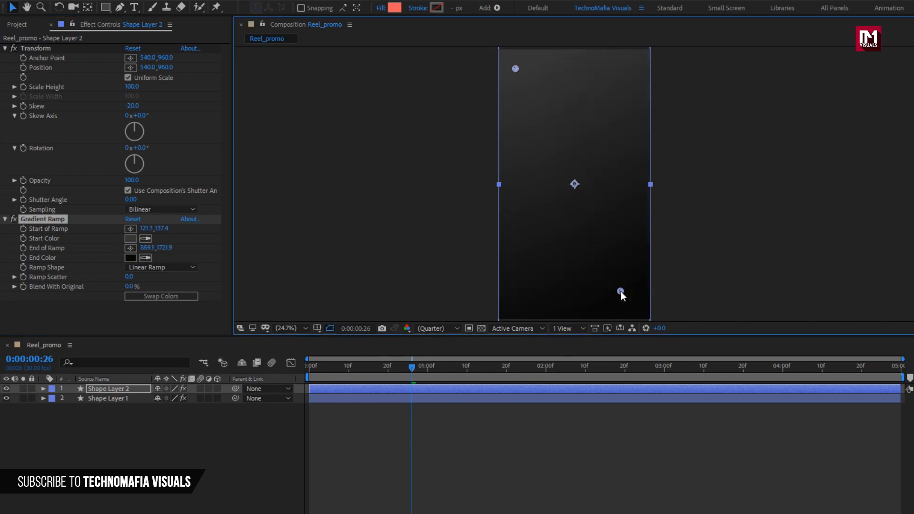
Step: Change the Ramp Shape to Radial Ramp and set Ramp Scatter to 200
{"action": "left_click", "coordinate": [173, 267]}
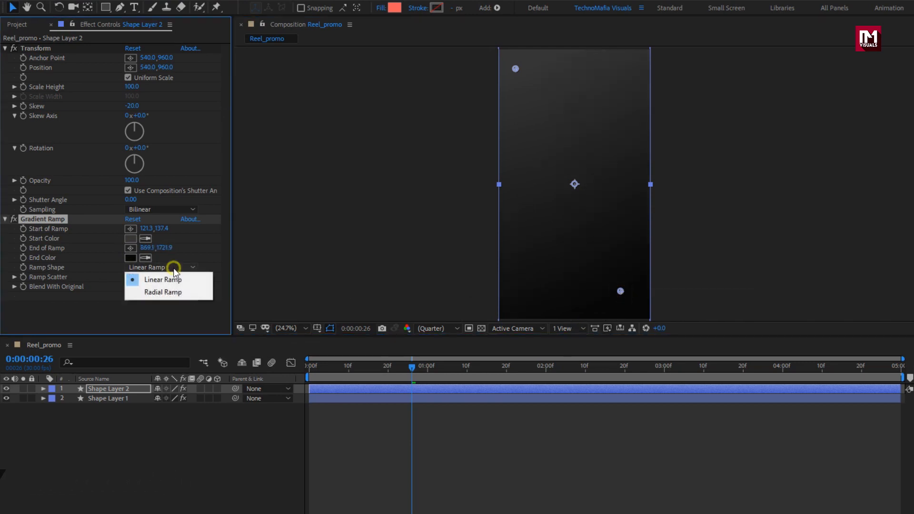
{"action": "left_click", "coordinate": [172, 293]}
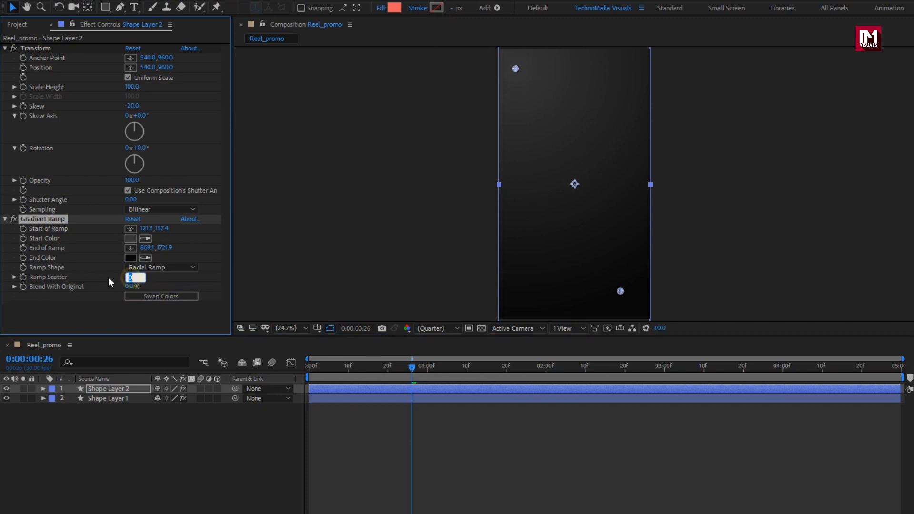
{"action": "type", "text": "200"}
{"action": "left_click", "coordinate": [120, 391]}
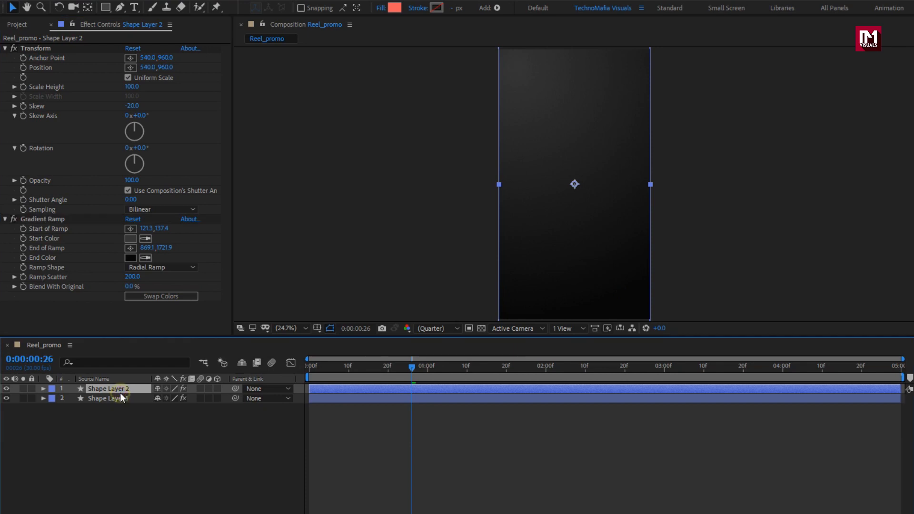
Step: Shift the gradient layer so it starts at about 10 frames
{"action": "left_click", "coordinate": [350, 369]}
{"action": "left_click_drag", "start_coordinate": [321, 390], "coordinate": [425, 374]}
Step: Duplicate the white shape layer, move the copy to the top of the stack, and start it at about 20 frames
{"action": "mouse_move", "coordinate": [417, 369]}
{"action": "left_mouse_down"}
{"action": "mouse_move", "coordinate": [383, 369]}
{"action": "mouse_move", "coordinate": [431, 371]}
{"action": "left_mouse_up"}
{"action": "key", "text": "ctrl+d"}
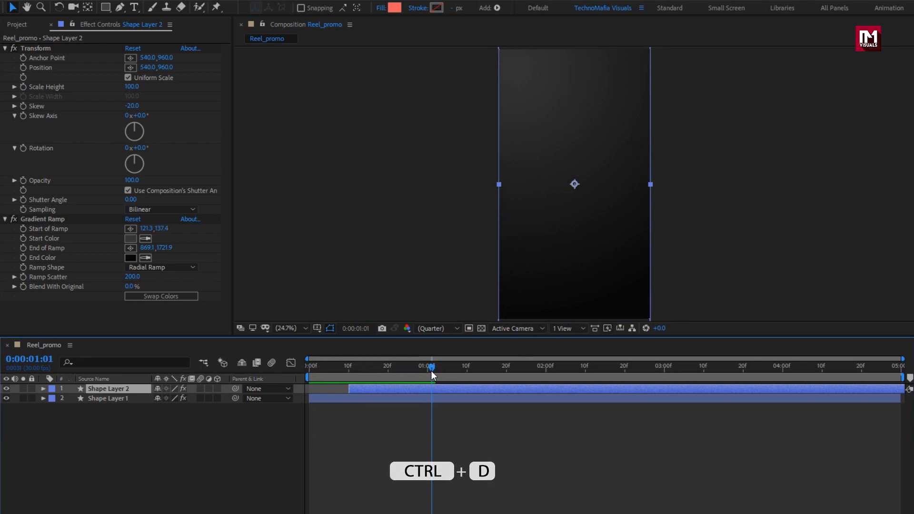
{"action": "left_click", "coordinate": [123, 399]}
{"action": "key", "text": "ctrl+d"}
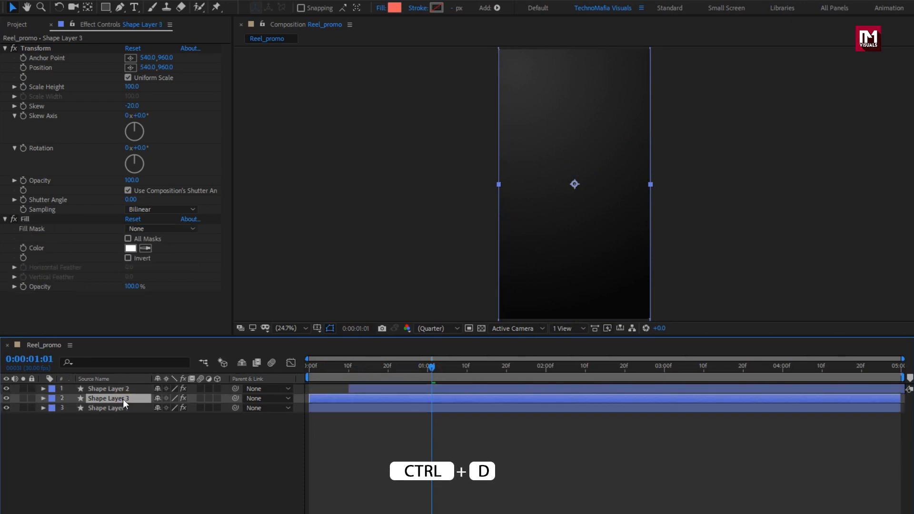
{"action": "left_click_drag", "start_coordinate": [123, 399], "coordinate": [128, 387]}
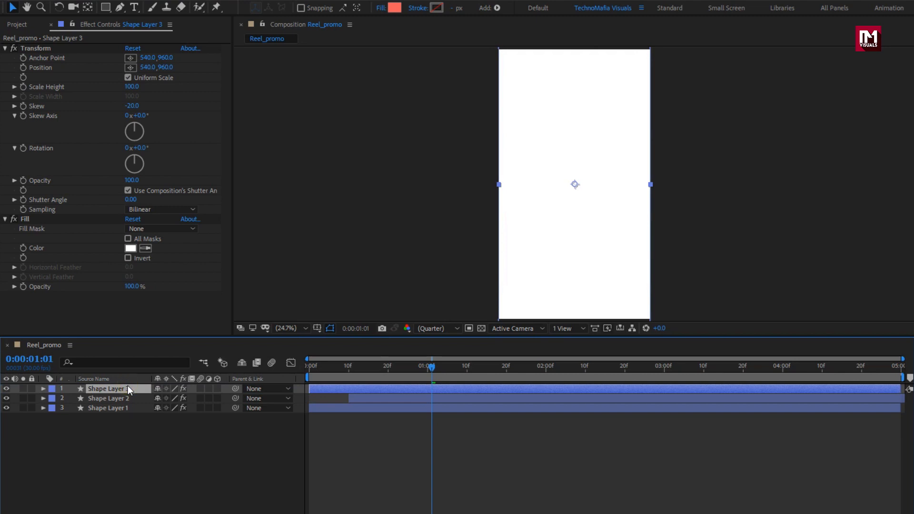
{"action": "left_click_drag", "start_coordinate": [319, 391], "coordinate": [398, 388]}
Step: On the top shape layer, set the Scale at its 1:20 keyframe to 100, 60%
{"action": "left_click", "coordinate": [337, 371]}
{"action": "left_click_drag", "start_coordinate": [337, 370], "coordinate": [453, 371]}
{"action": "key", "text": "s"}
{"action": "left_click", "coordinate": [423, 391]}
{"action": "key", "text": "s"}
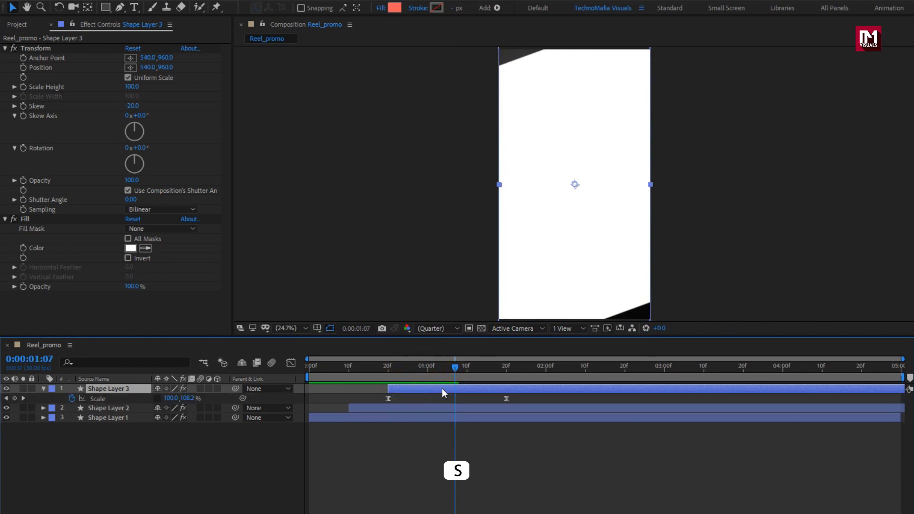
{"action": "left_click", "coordinate": [505, 370]}
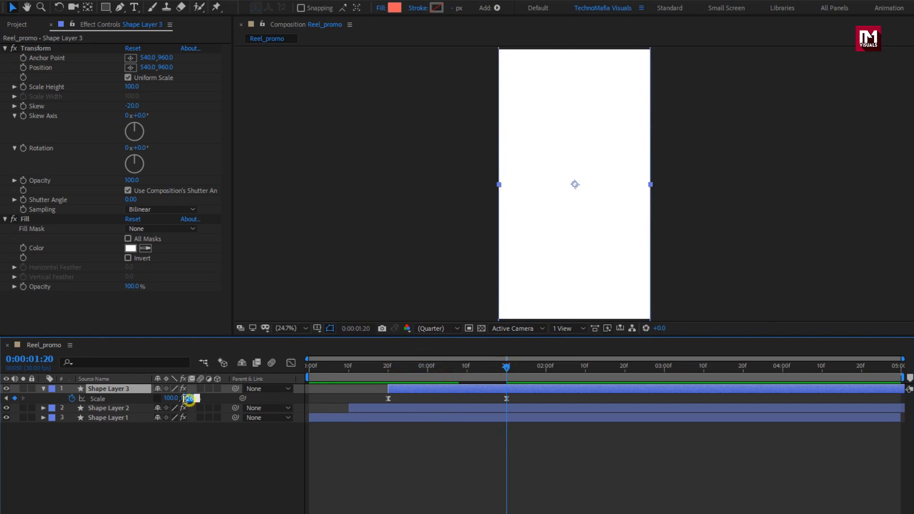
{"action": "type", "text": "60"}
{"action": "key", "text": "Return"}
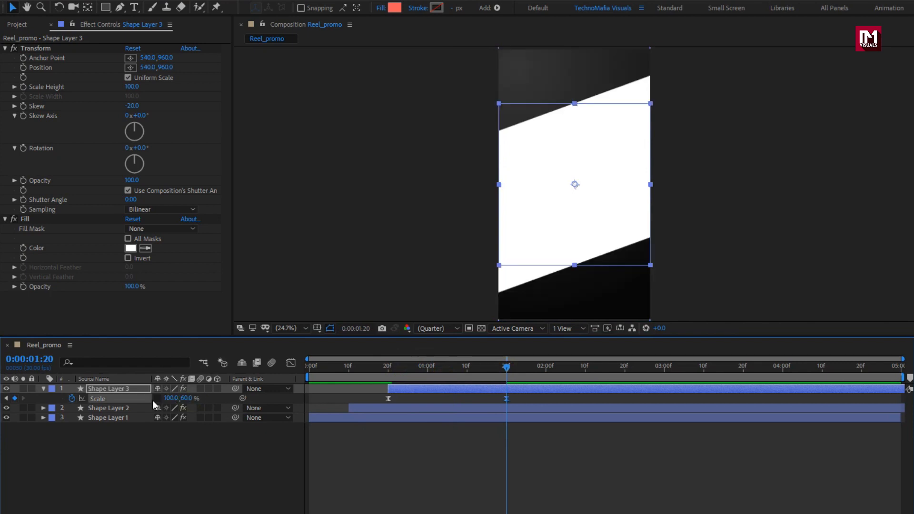
Step: Add Shoes.png to the top of the composition and scale it to 73%
{"action": "mouse_move", "coordinate": [505, 369]}
{"action": "left_mouse_down"}
{"action": "mouse_move", "coordinate": [320, 372]}
{"action": "mouse_move", "coordinate": [505, 369]}
{"action": "left_mouse_up"}
{"action": "left_click", "coordinate": [42, 389]}
{"action": "left_click", "coordinate": [21, 29]}
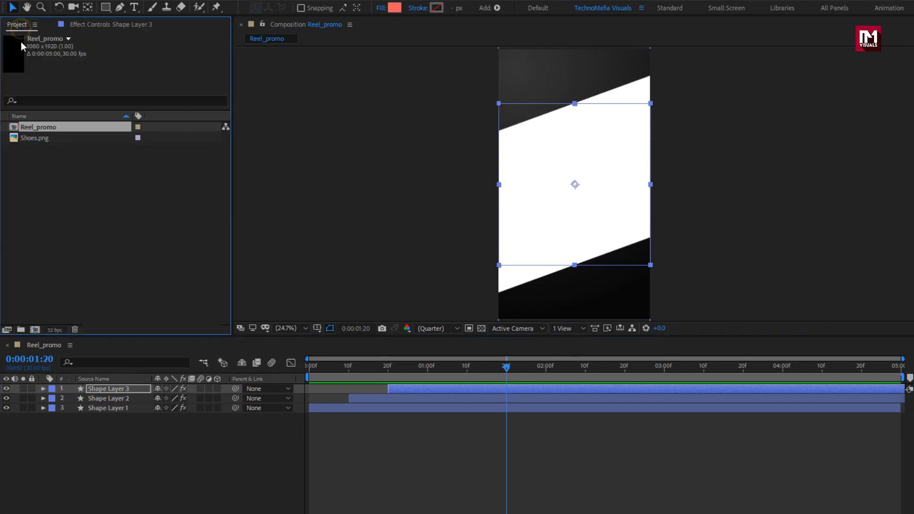
{"action": "left_click_drag", "start_coordinate": [36, 138], "coordinate": [118, 387]}
{"action": "key", "text": "s"}
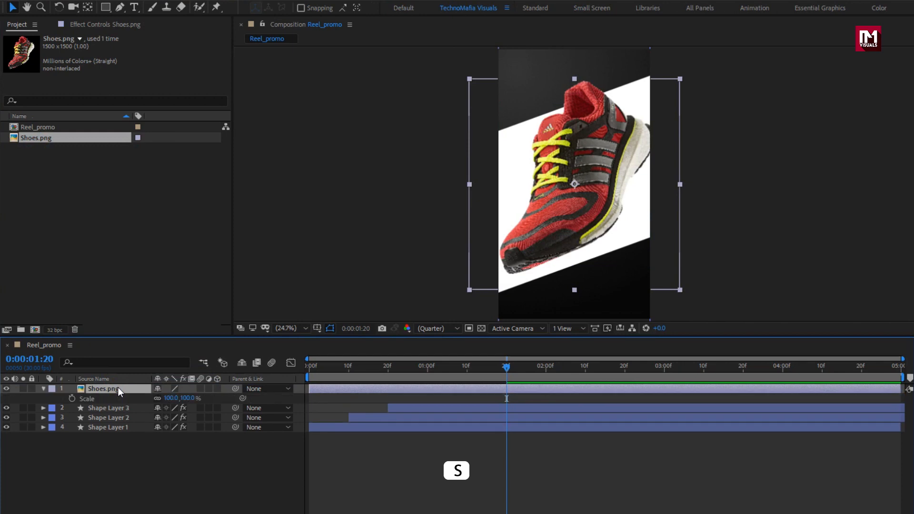
{"action": "left_click_drag", "start_coordinate": [188, 401], "coordinate": [173, 404]}
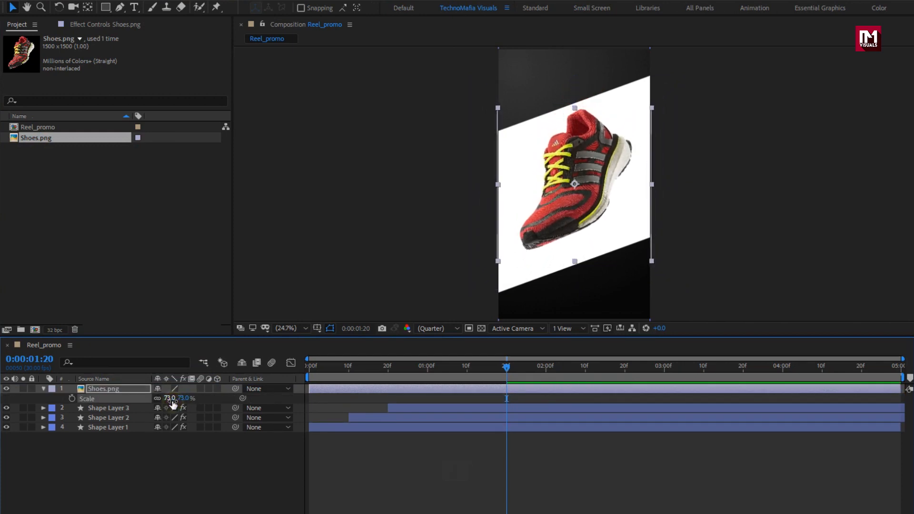
Step: Pre-compose the shoes layer as Product, moving all attributes into the new composition
{"action": "left_click", "coordinate": [42, 388]}
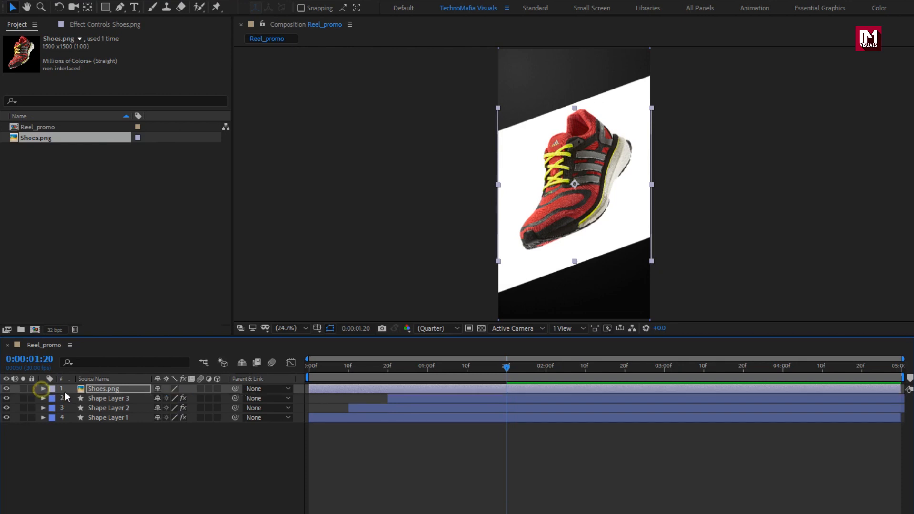
{"action": "right_click", "coordinate": [105, 391]}
{"action": "left_click", "coordinate": [129, 342]}
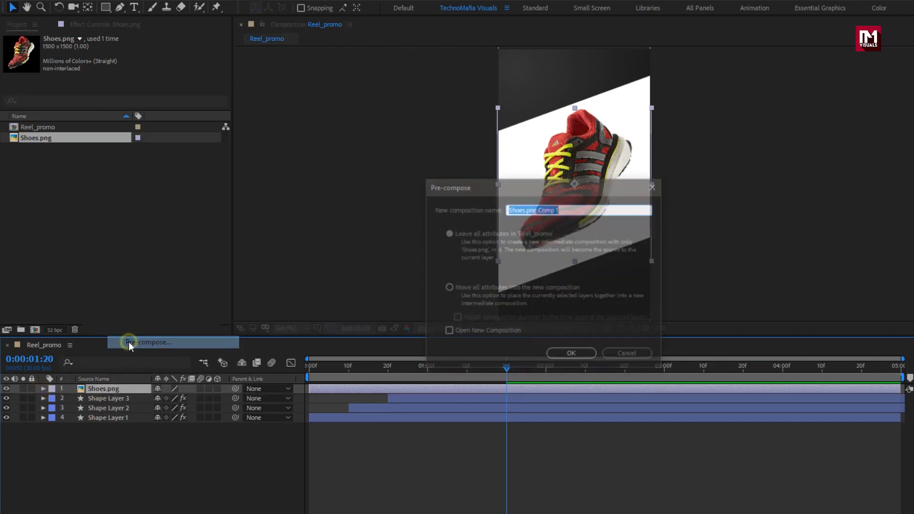
{"action": "key", "text": "BackSpace"}
{"action": "type", "text": "Product"}
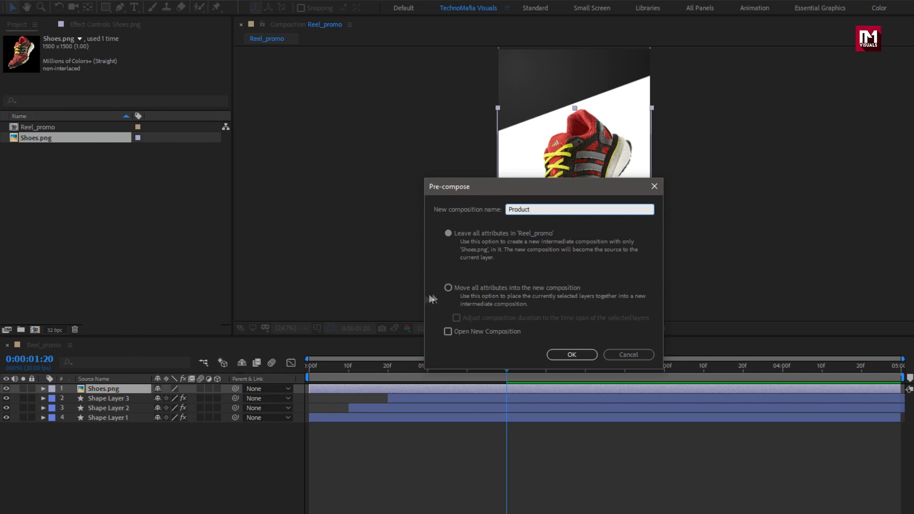
{"action": "left_click", "coordinate": [448, 288]}
{"action": "left_click", "coordinate": [562, 353]}
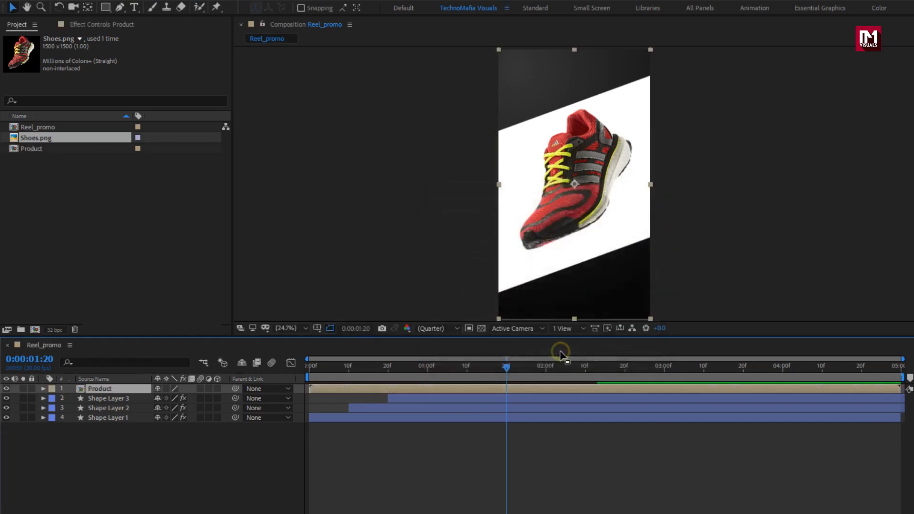
Step: Keyframe the Product layer's Scale at 100% at 0 seconds and 130% at 1 second
{"action": "key", "text": "s"}
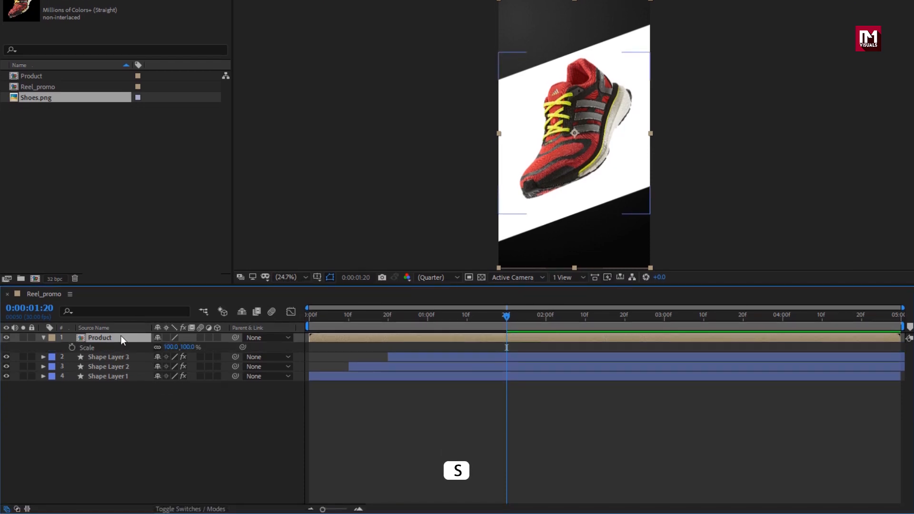
{"action": "left_click", "coordinate": [309, 315]}
{"action": "left_click", "coordinate": [73, 347]}
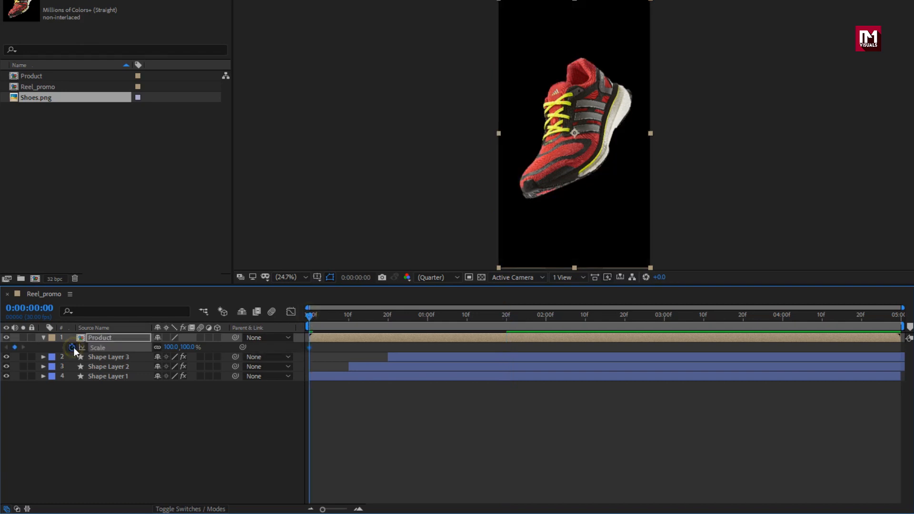
{"action": "left_click", "coordinate": [428, 319]}
{"action": "left_click", "coordinate": [188, 347]}
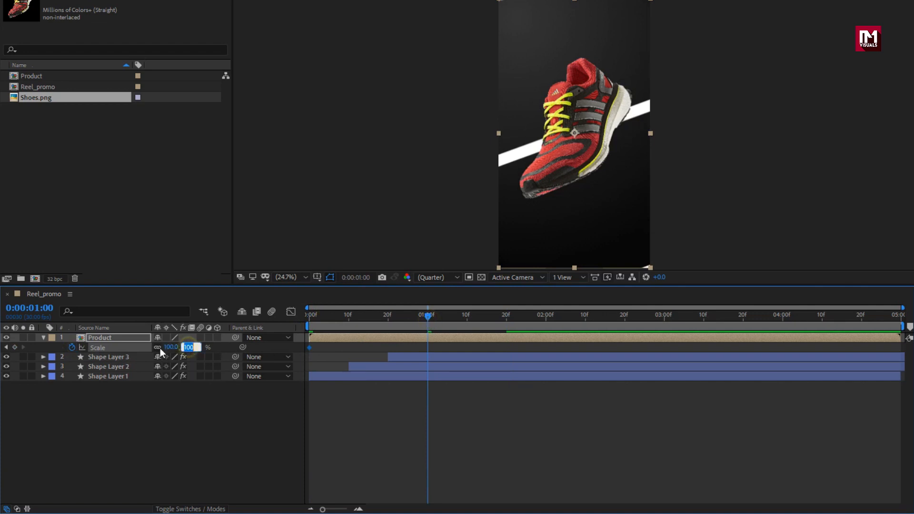
{"action": "type", "text": "130"}
{"action": "key", "text": "Return"}
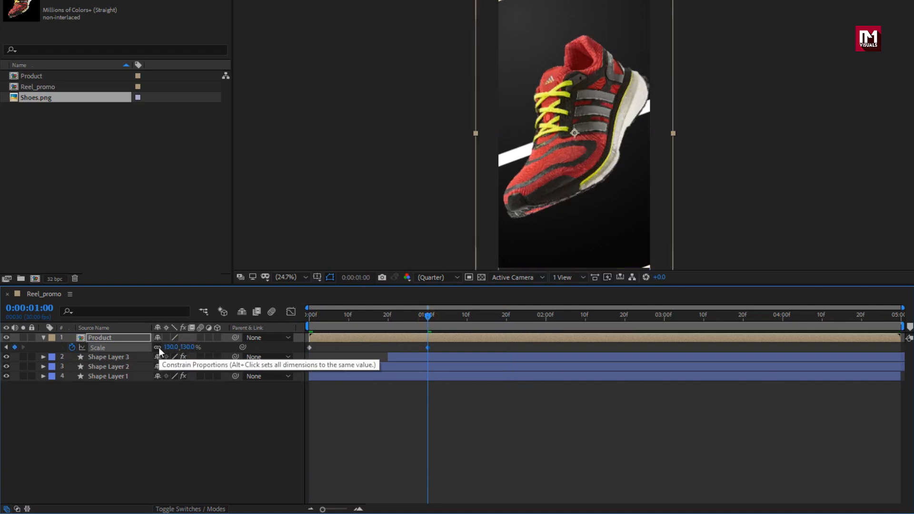
Step: Add a Scale keyframe of 100% on the Product layer at 2 seconds
{"action": "left_click", "coordinate": [545, 315]}
{"action": "left_click", "coordinate": [188, 347]}
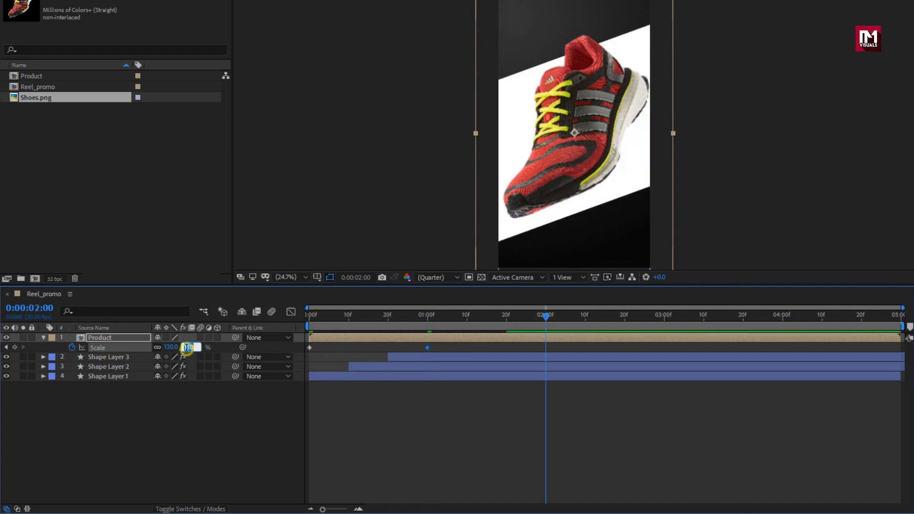
{"action": "type", "text": "100"}
{"action": "key", "text": "Return"}
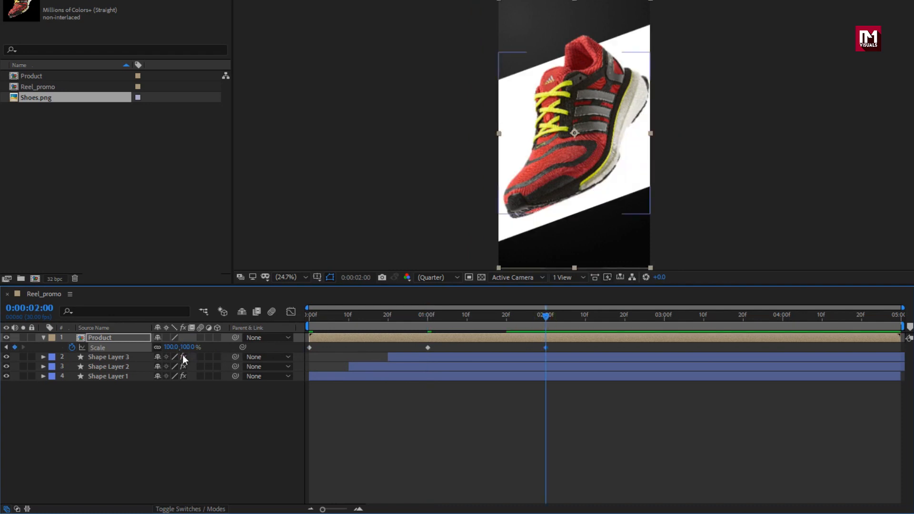
Step: Select all three Product Scale keyframes and apply Easy Ease to them
{"action": "left_click_drag", "start_coordinate": [554, 346], "coordinate": [308, 356]}
{"action": "right_click", "coordinate": [309, 347]}
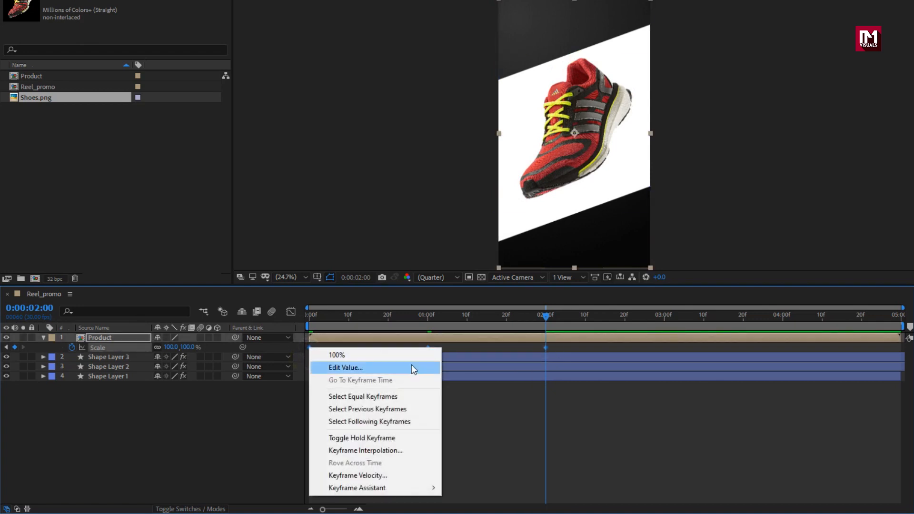
{"action": "mouse_move", "coordinate": [429, 489]}
{"action": "left_click", "coordinate": [473, 413]}
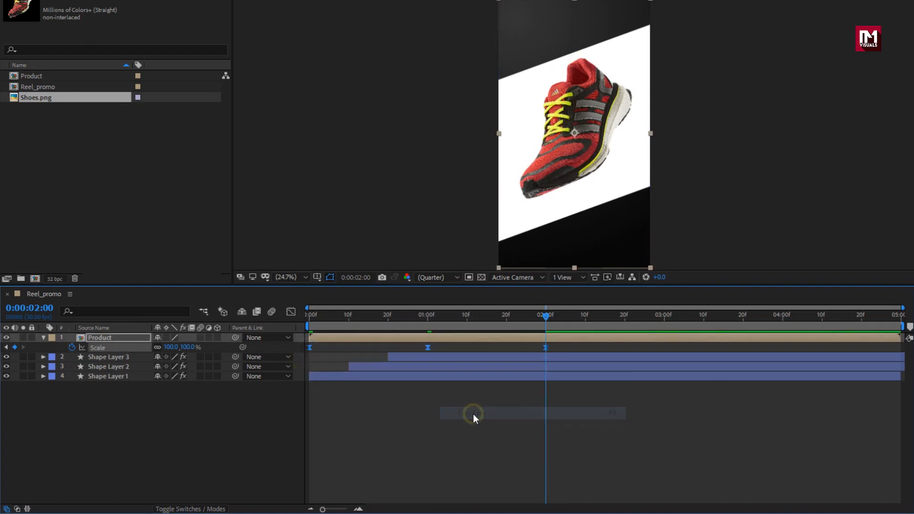
Step: In the Graph Editor, stretch the Scale speed-curve handles at the 1-second keyframe to sharpen the easing
{"action": "left_click", "coordinate": [291, 312]}
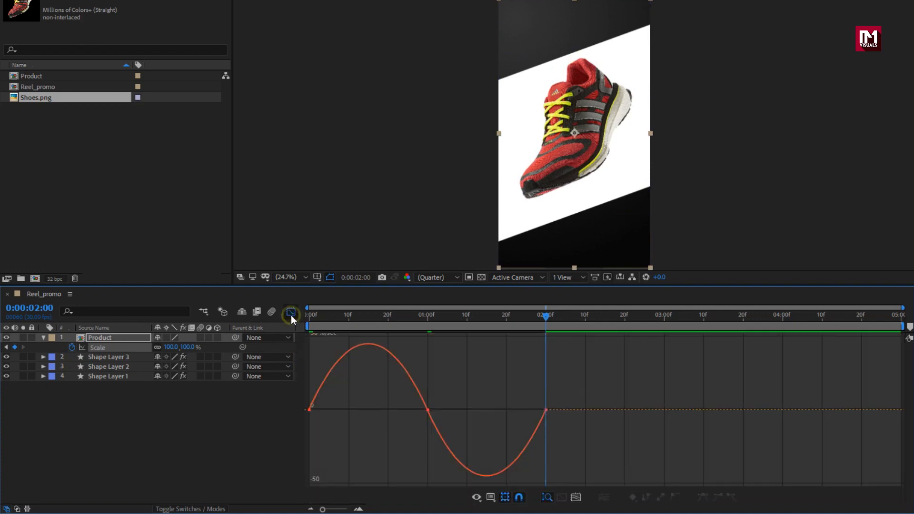
{"action": "left_click", "coordinate": [427, 410]}
{"action": "left_click_drag", "start_coordinate": [408, 411], "coordinate": [350, 411]}
{"action": "left_click_drag", "start_coordinate": [328, 441], "coordinate": [367, 442]}
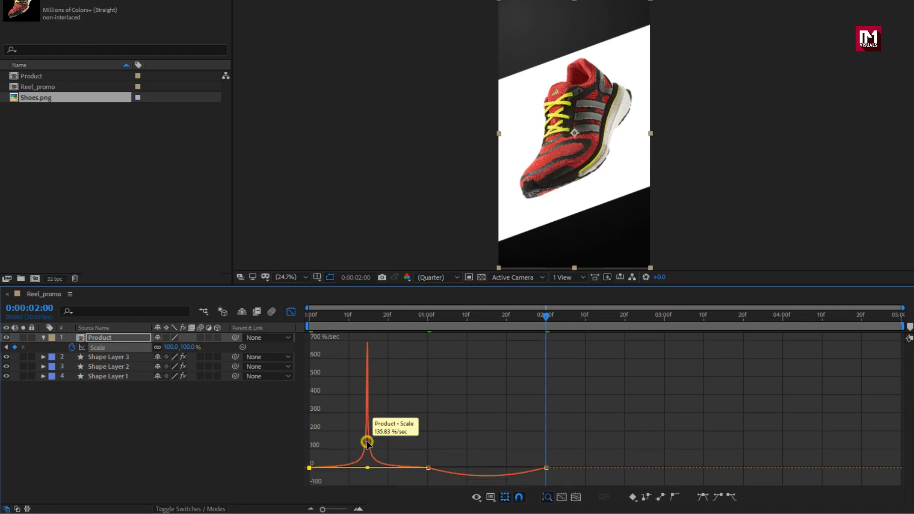
{"action": "left_click", "coordinate": [428, 468]}
{"action": "left_click_drag", "start_coordinate": [461, 470], "coordinate": [487, 455]}
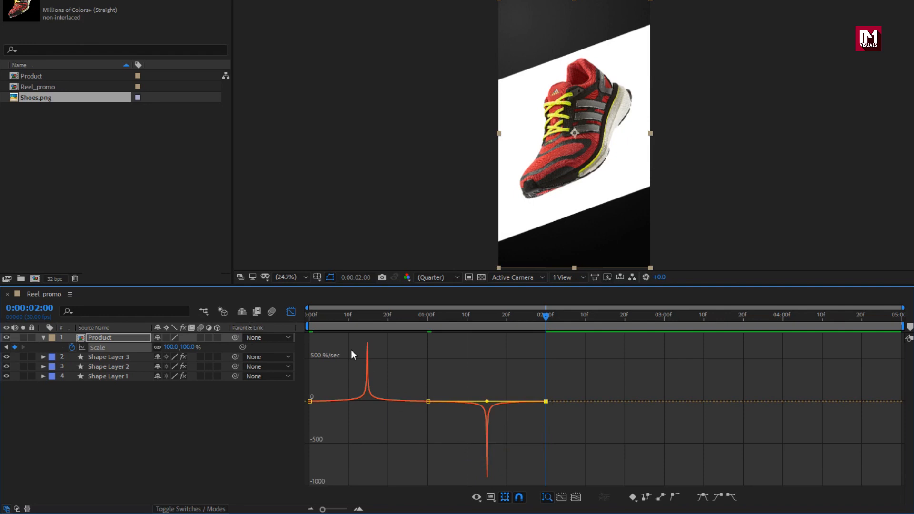
Step: Solo the Product layer, scrub the timeline to preview the scale animation, and close the Graph Editor
{"action": "left_click", "coordinate": [321, 320]}
{"action": "left_click", "coordinate": [23, 338]}
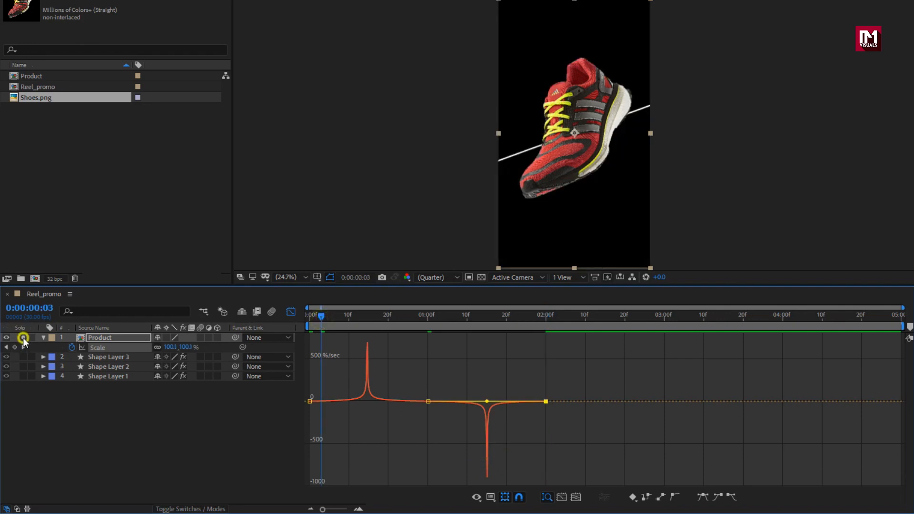
{"action": "left_click_drag", "start_coordinate": [318, 319], "coordinate": [392, 321]}
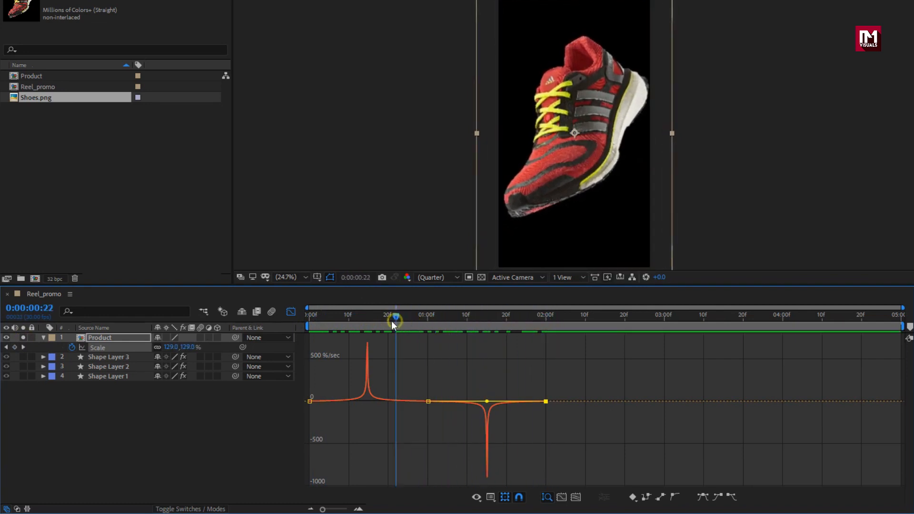
{"action": "left_click", "coordinate": [43, 338]}
{"action": "left_click", "coordinate": [112, 340]}
{"action": "left_click", "coordinate": [291, 312]}
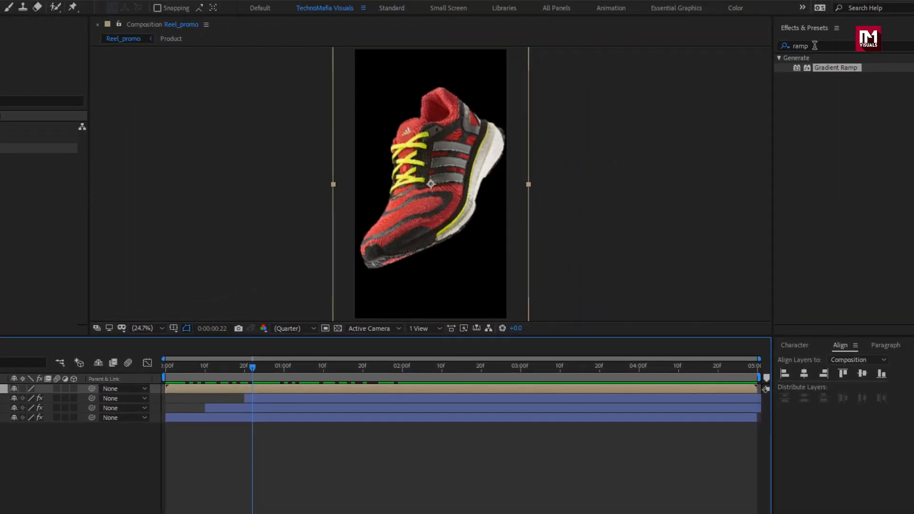
Step: Search effects for camer and apply Camera Lens Blur to the Product layer
{"action": "left_click", "coordinate": [771, 49]}
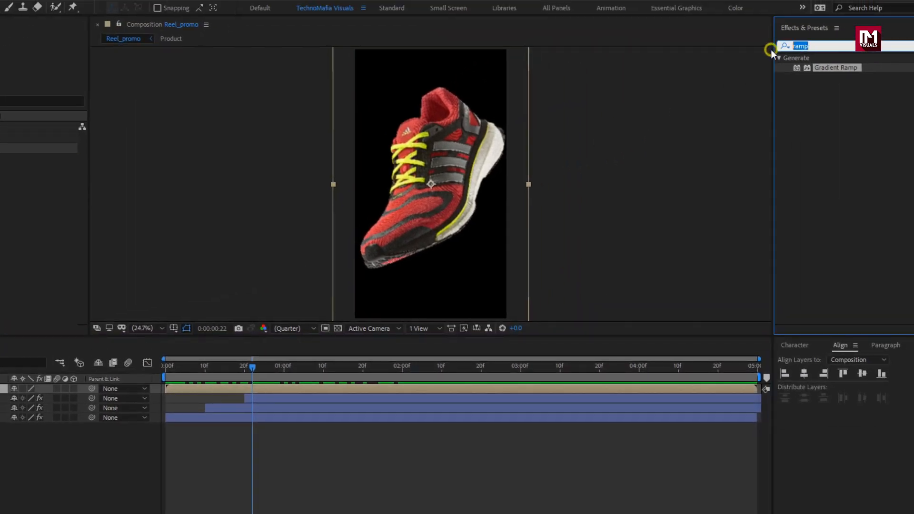
{"action": "type", "text": "camer"}
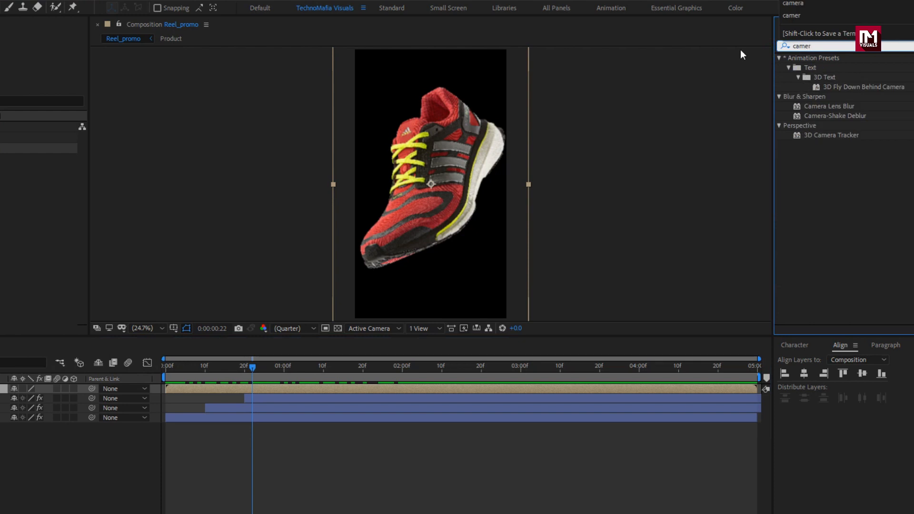
{"action": "left_click", "coordinate": [830, 107]}
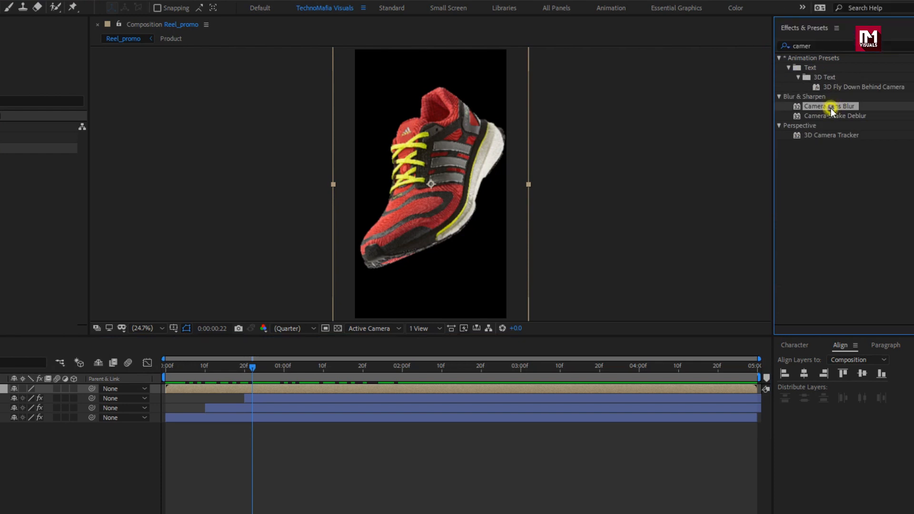
{"action": "double_click", "coordinate": [829, 107]}
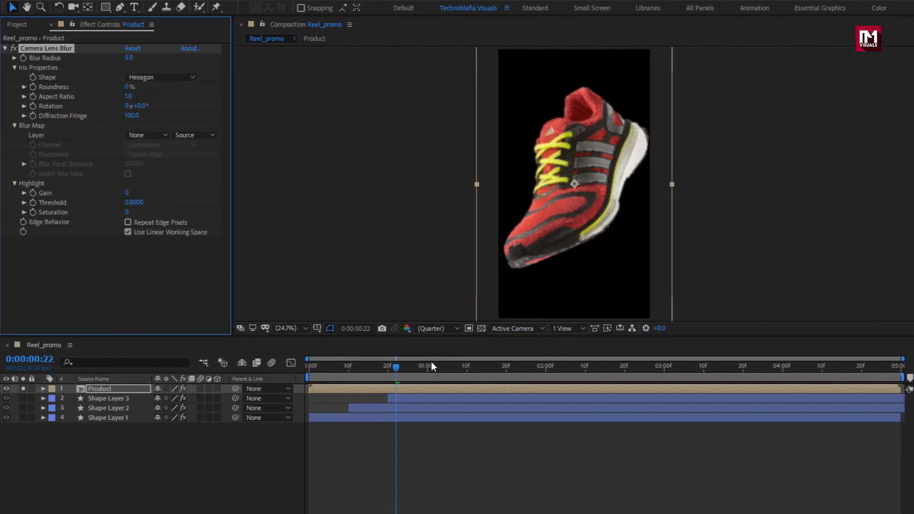
Step: Keyframe the Camera Lens Blur Radius at 15 at 1 second and 0 at 2 seconds
{"action": "left_click", "coordinate": [428, 364]}
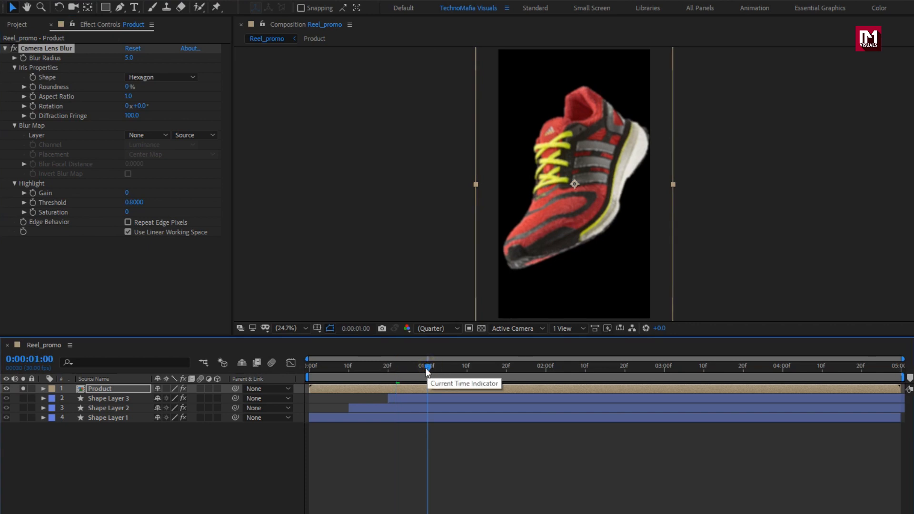
{"action": "left_click", "coordinate": [22, 58]}
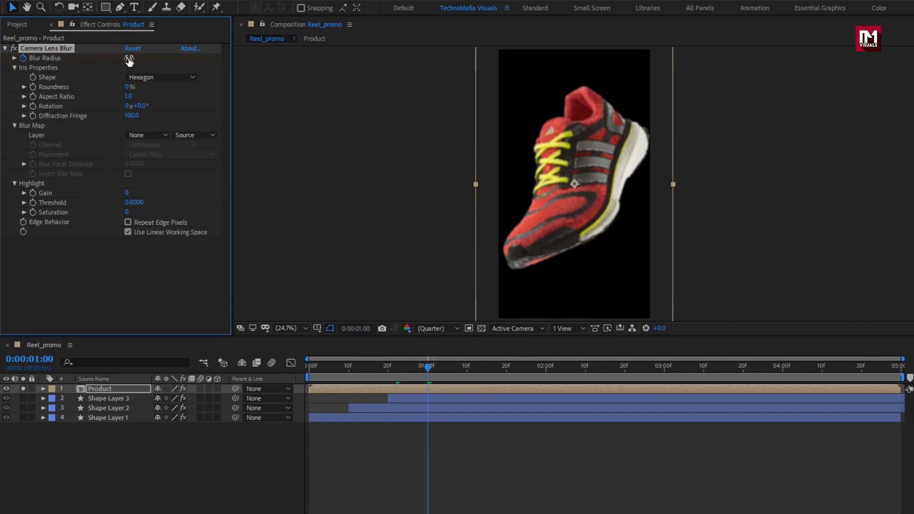
{"action": "key", "text": "Return"}
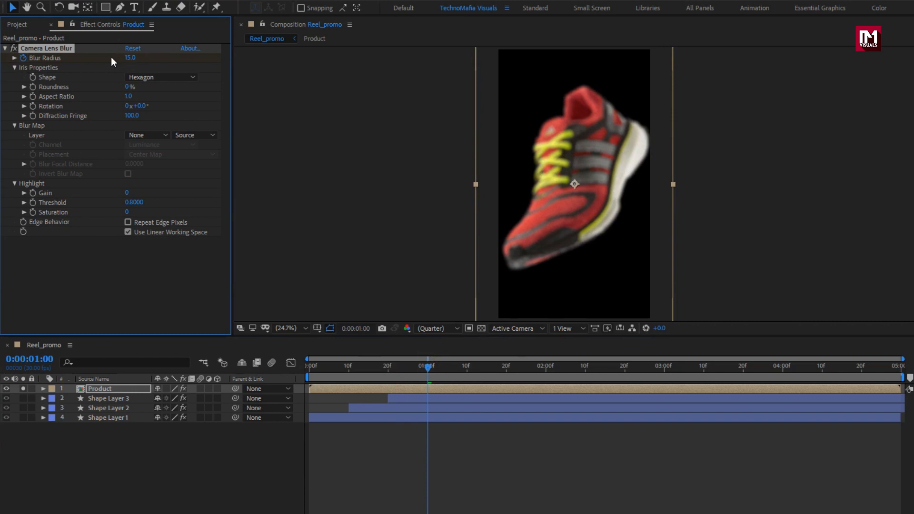
{"action": "left_click", "coordinate": [547, 371]}
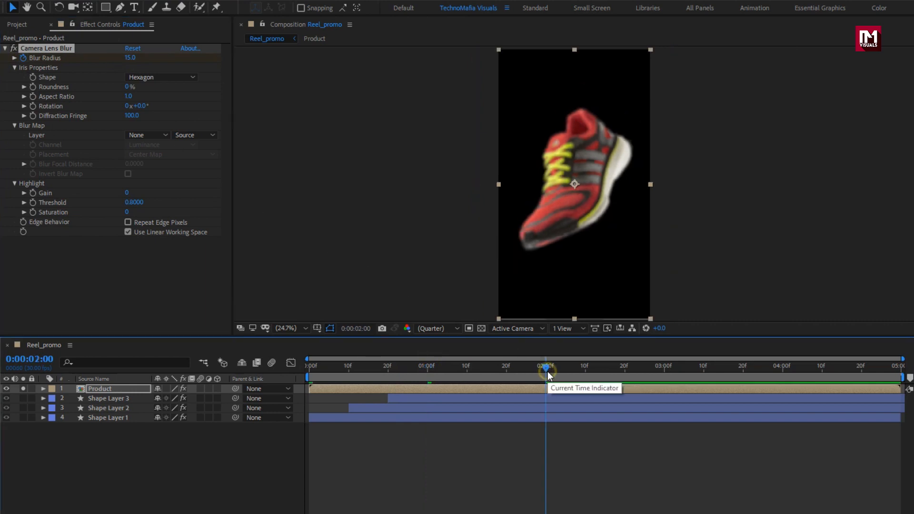
{"action": "left_click", "coordinate": [130, 58]}
{"action": "type", "text": "0"}
{"action": "key", "text": "Return"}
Step: Reveal the Product layer's keyframes, select the Blur Radius keyframes and apply Easy Ease
{"action": "key", "text": "u"}
{"action": "left_click", "coordinate": [112, 335]}
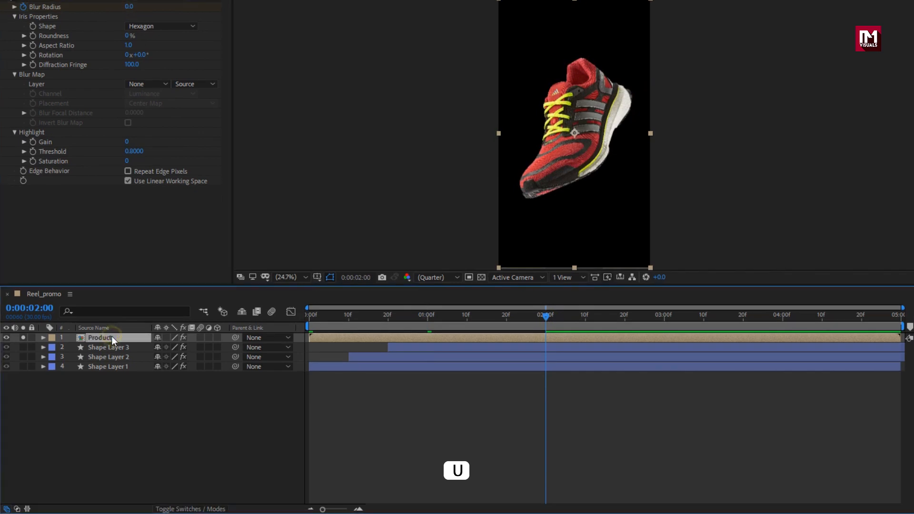
{"action": "key", "text": "u"}
{"action": "left_click_drag", "start_coordinate": [546, 353], "coordinate": [419, 361]}
{"action": "right_click", "coordinate": [429, 360]}
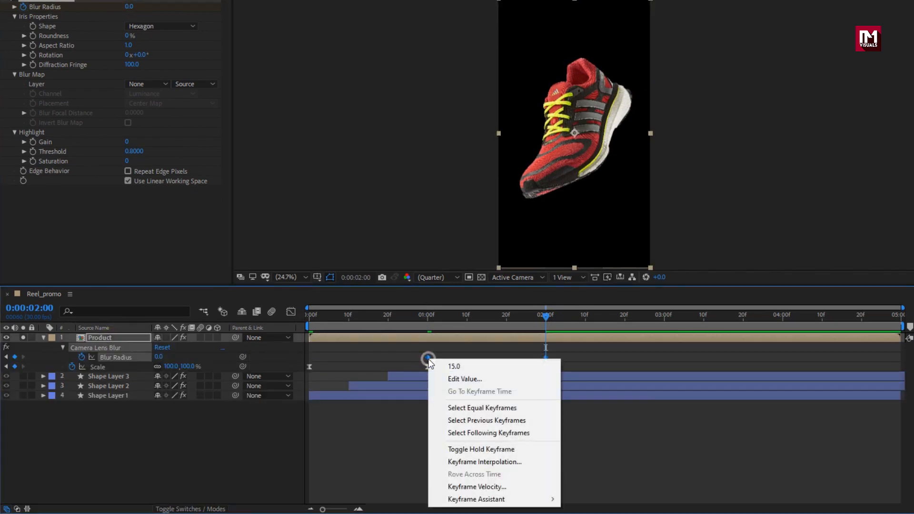
{"action": "mouse_move", "coordinate": [547, 498]}
{"action": "left_click", "coordinate": [580, 435]}
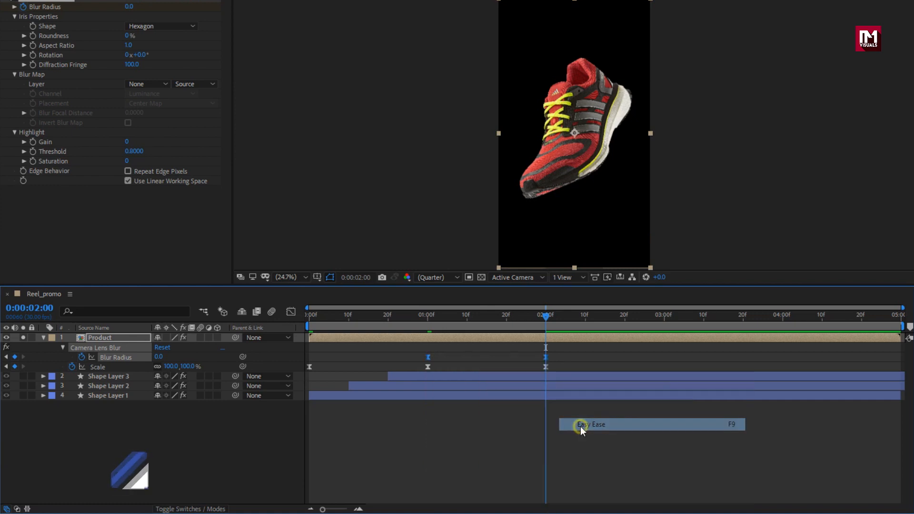
Step: In the Graph Editor, drag the Blur Radius speed-curve handle at 2 seconds to lengthen its influence
{"action": "left_click", "coordinate": [292, 311]}
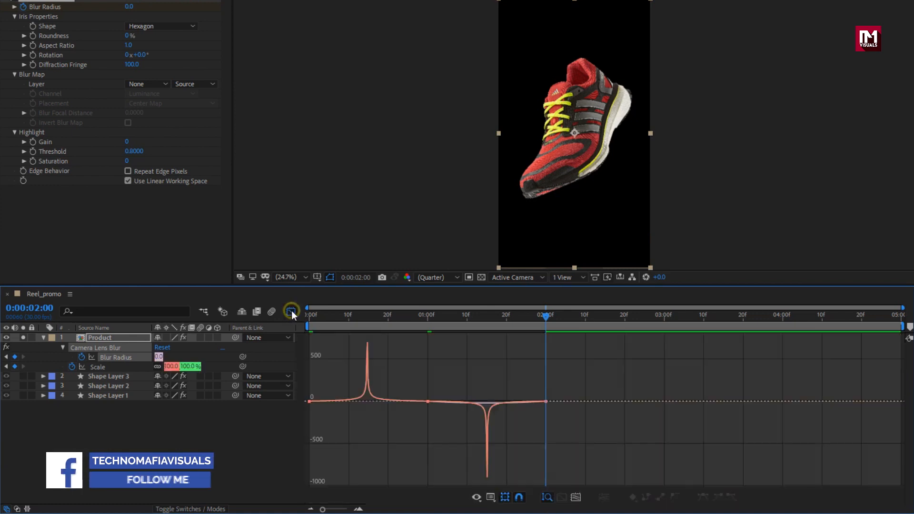
{"action": "left_click", "coordinate": [484, 403]}
{"action": "left_click_drag", "start_coordinate": [442, 405], "coordinate": [486, 402]}
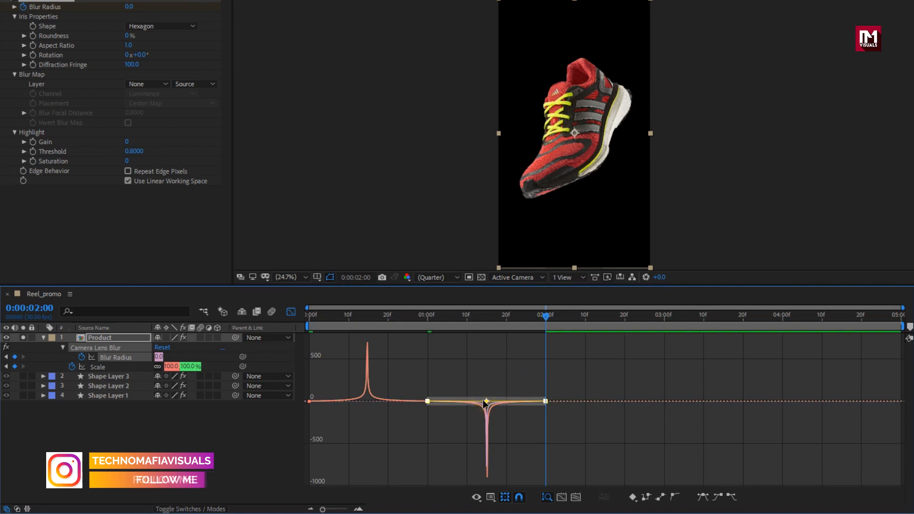
{"action": "left_click", "coordinate": [290, 312]}
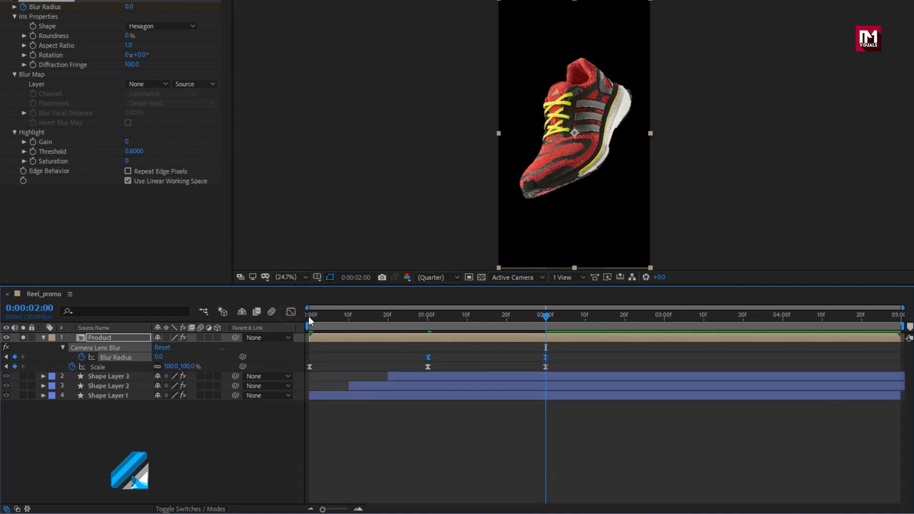
Step: Scrub the timeline to preview the blur, then turn off solo on the Product layer
{"action": "left_click", "coordinate": [427, 317]}
{"action": "left_click_drag", "start_coordinate": [426, 319], "coordinate": [537, 318]}
{"action": "left_click", "coordinate": [43, 338]}
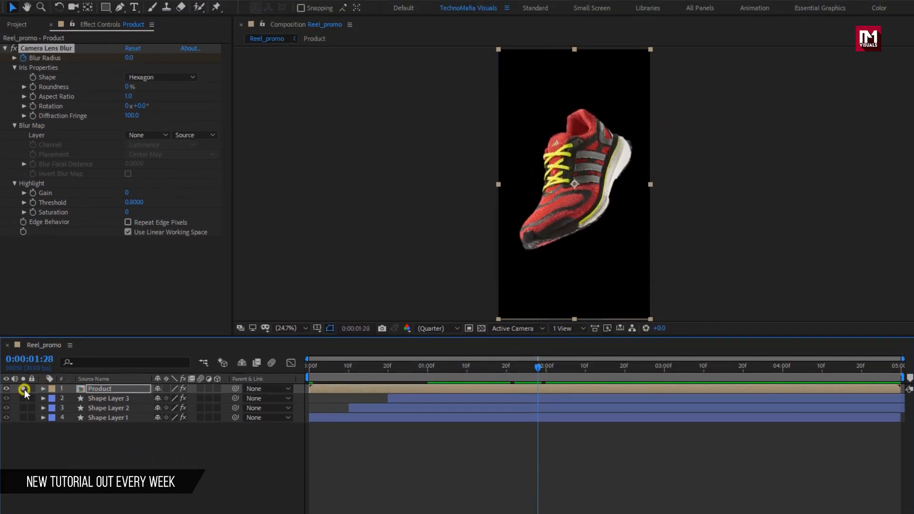
{"action": "left_click", "coordinate": [23, 388]}
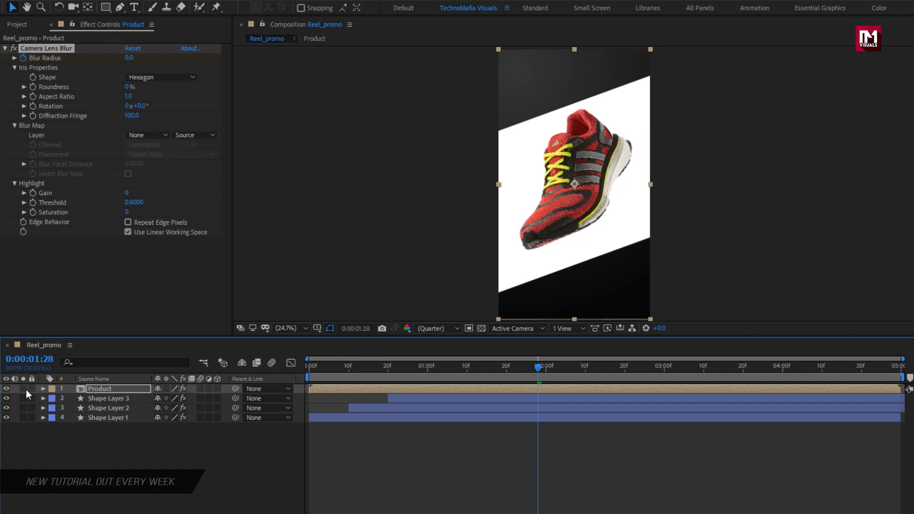
Step: Slide the Product layer so it starts at about 23 frames
{"action": "left_click", "coordinate": [387, 369]}
{"action": "left_click_drag", "start_coordinate": [341, 389], "coordinate": [406, 389]}
{"action": "left_click", "coordinate": [404, 370]}
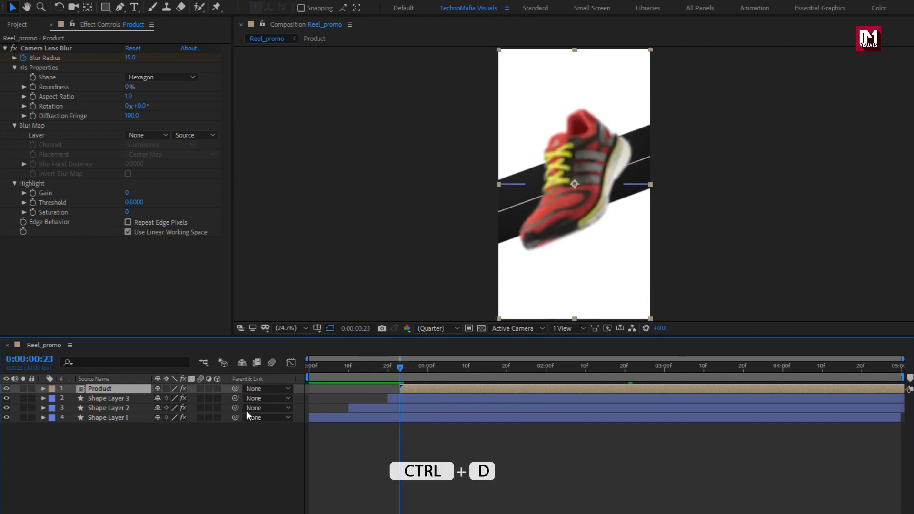
Step: Duplicate Shape Layer 3 and move the copy to the top of the layer stack
{"action": "left_click", "coordinate": [130, 398]}
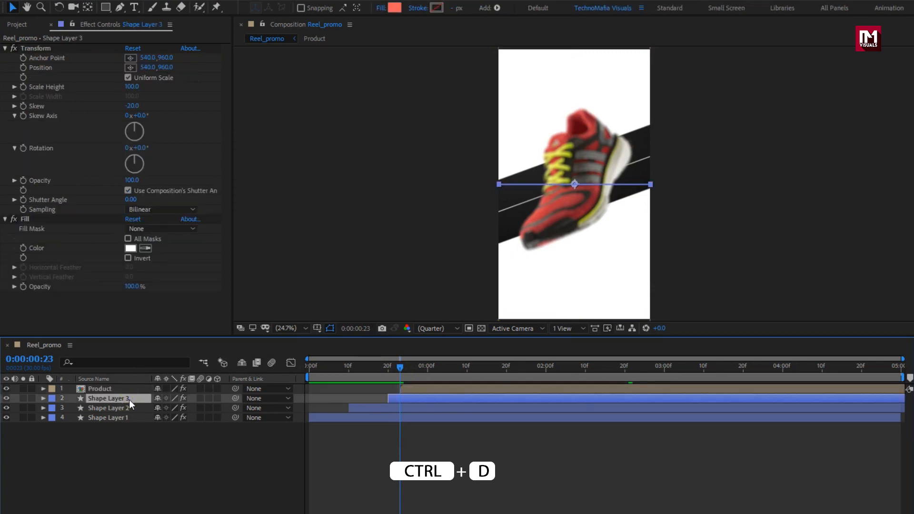
{"action": "key", "text": "ctrl+d"}
{"action": "left_click_drag", "start_coordinate": [130, 399], "coordinate": [133, 387]}
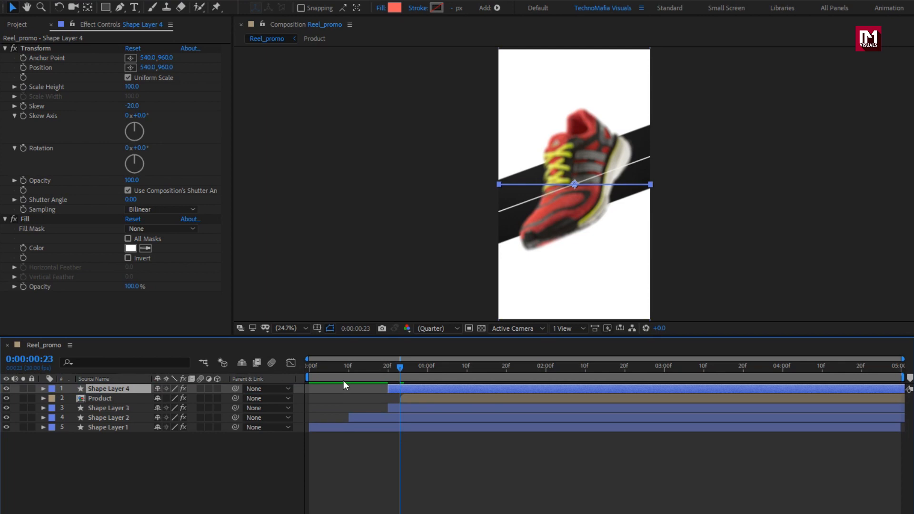
{"action": "left_click_drag", "start_coordinate": [395, 390], "coordinate": [453, 373]}
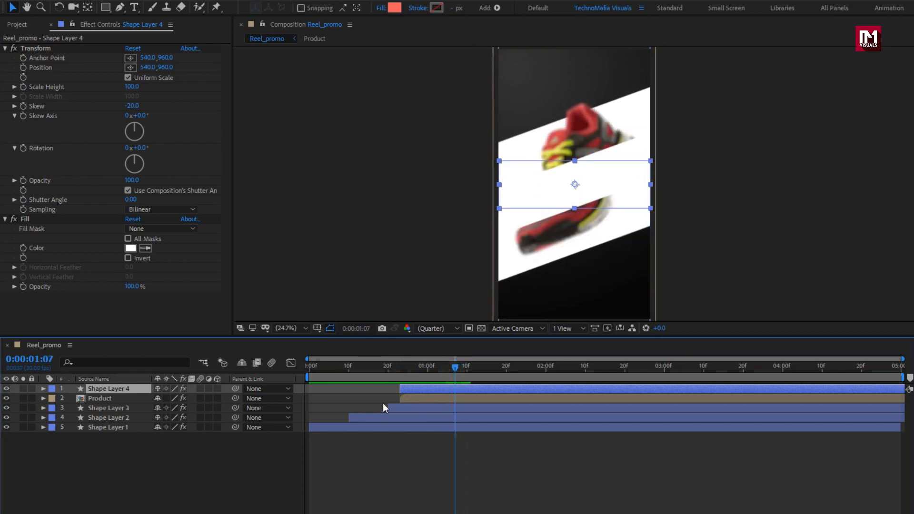
Step: Set the Product layer's track matte to Alpha Matte using Shape Layer 4
{"action": "left_click", "coordinate": [132, 398]}
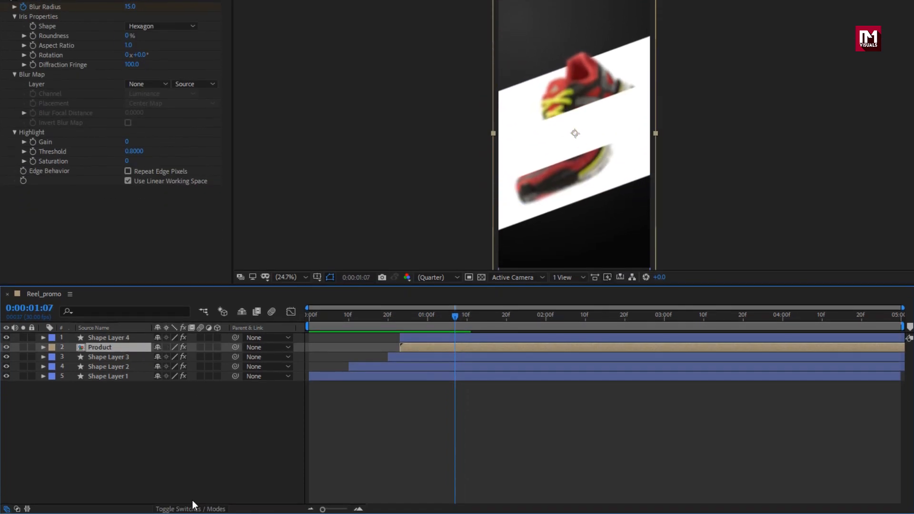
{"action": "left_click", "coordinate": [192, 506]}
{"action": "left_click", "coordinate": [220, 347]}
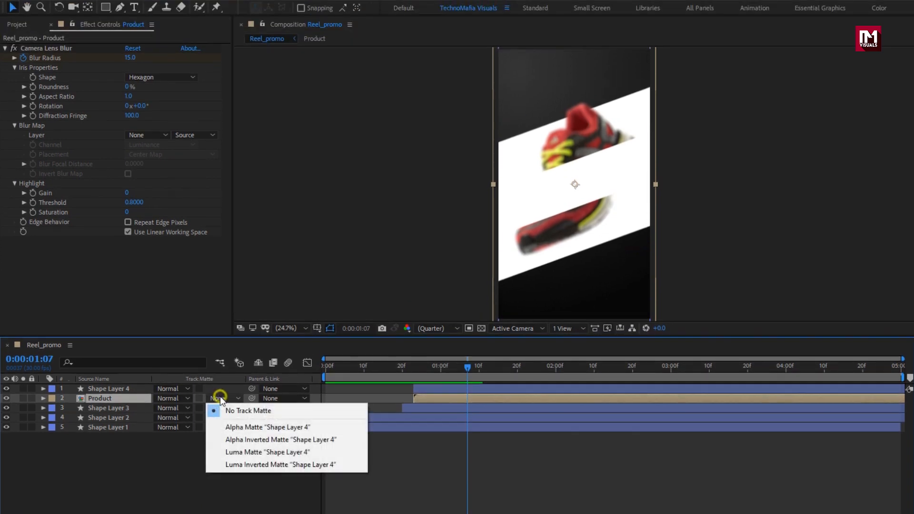
{"action": "left_click", "coordinate": [228, 428]}
Step: Scrub through the matted product animation and set the Product layer's Position to 540, 999
{"action": "left_click", "coordinate": [421, 367]}
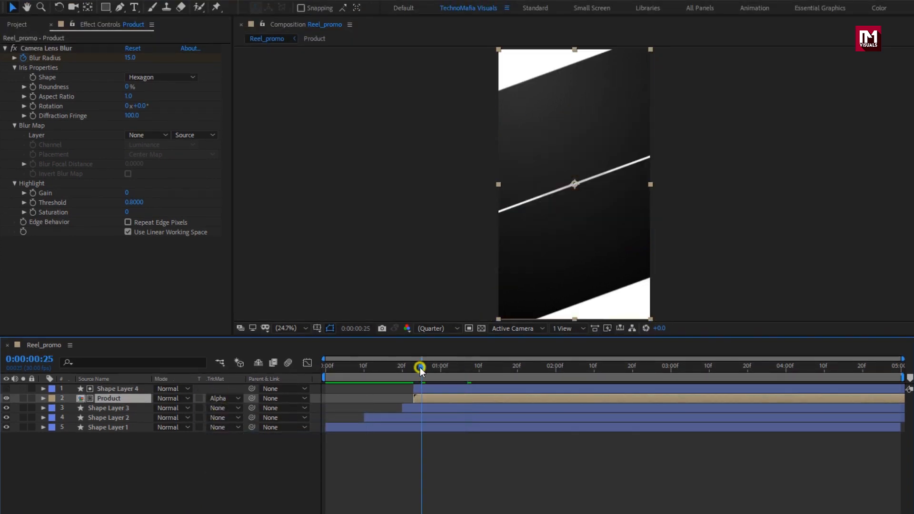
{"action": "left_click_drag", "start_coordinate": [420, 369], "coordinate": [681, 370]}
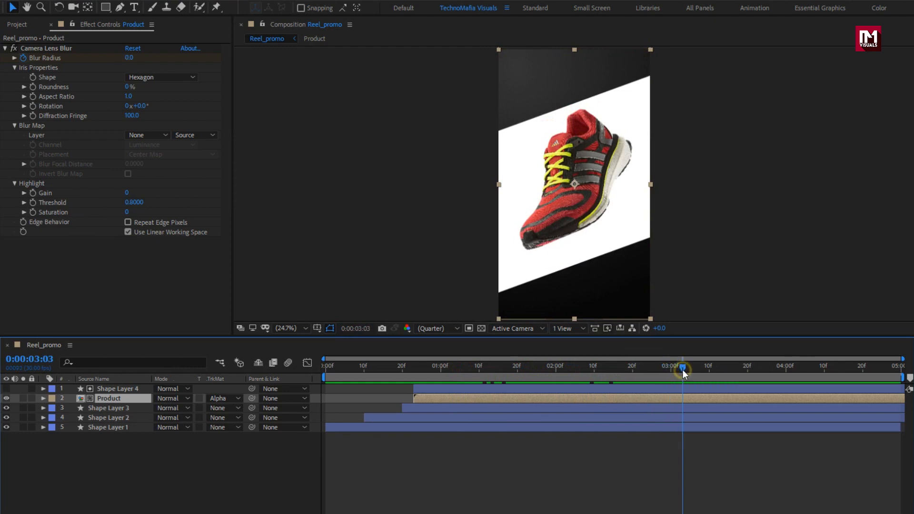
{"action": "key", "text": "p"}
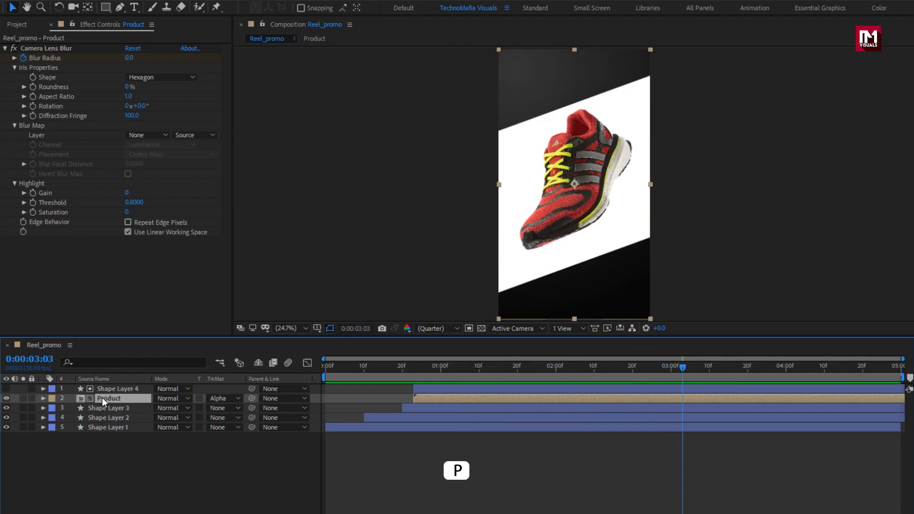
{"action": "left_click_drag", "start_coordinate": [176, 408], "coordinate": [199, 408]}
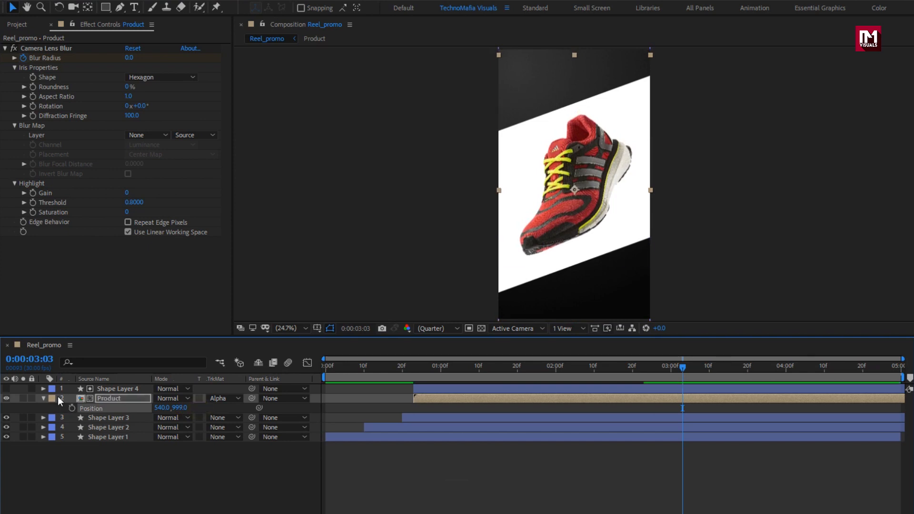
{"action": "left_click", "coordinate": [44, 398]}
{"action": "left_click", "coordinate": [120, 440]}
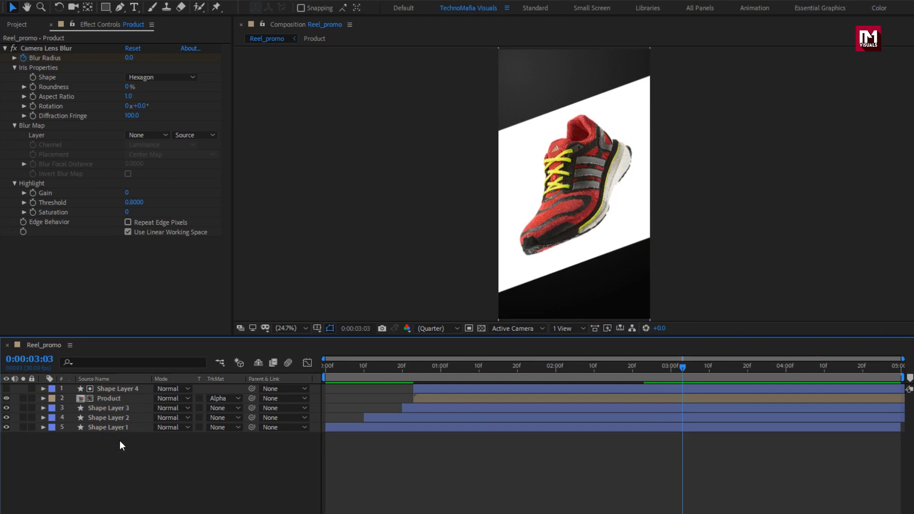
Step: Create a new composition named Main_title at 1000 × 400 px
{"action": "key", "text": "ctrl+n"}
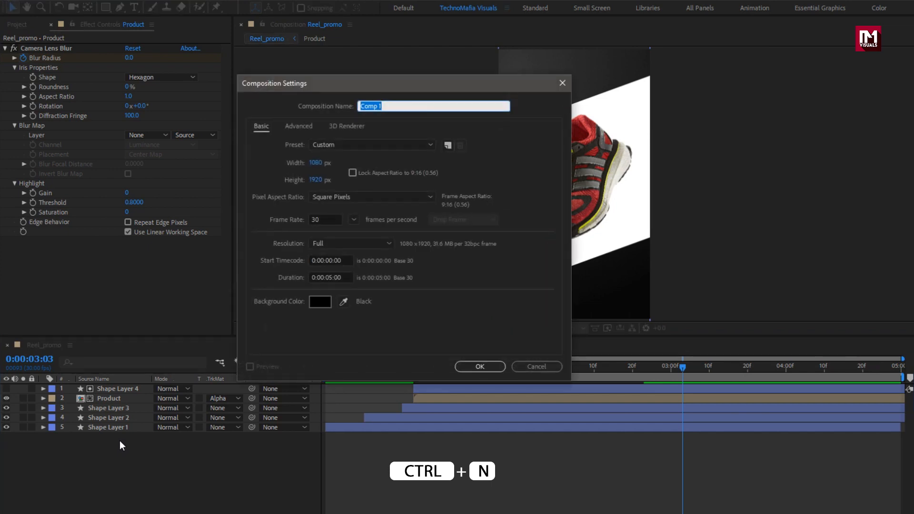
{"action": "type", "text": "Main_title"}
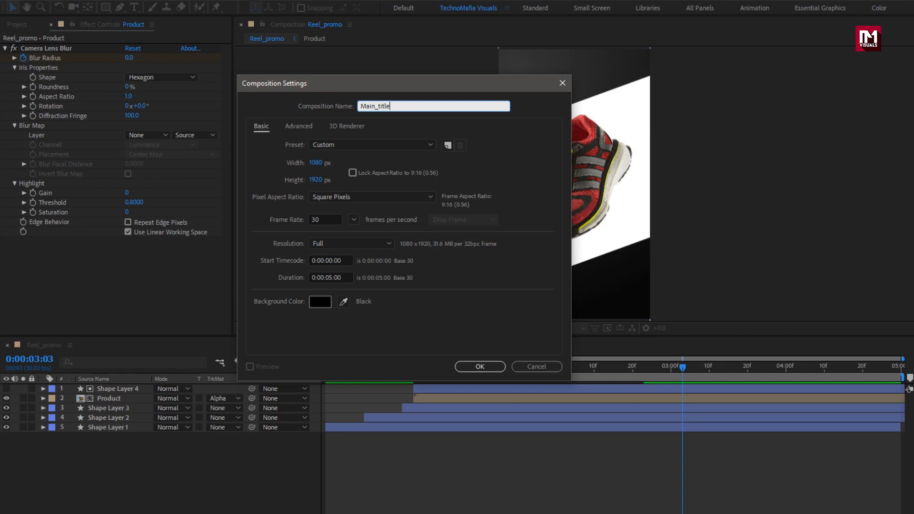
{"action": "left_click", "coordinate": [314, 164]}
{"action": "type", "text": "1000"}
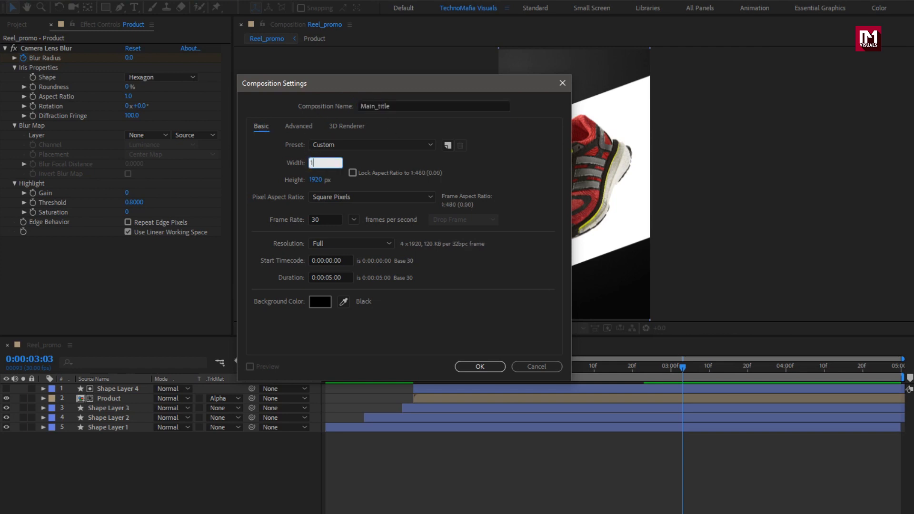
{"action": "left_click", "coordinate": [314, 181]}
{"action": "type", "text": "400"}
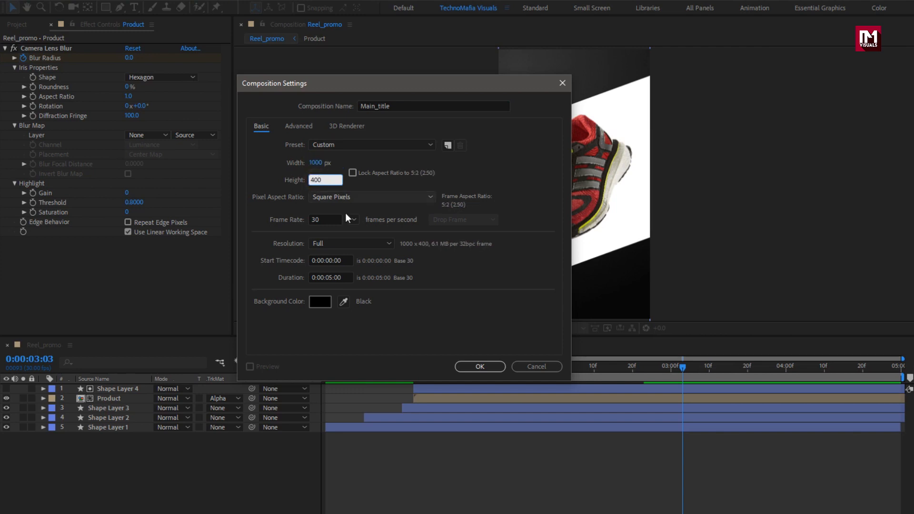
{"action": "left_click", "coordinate": [477, 367]}
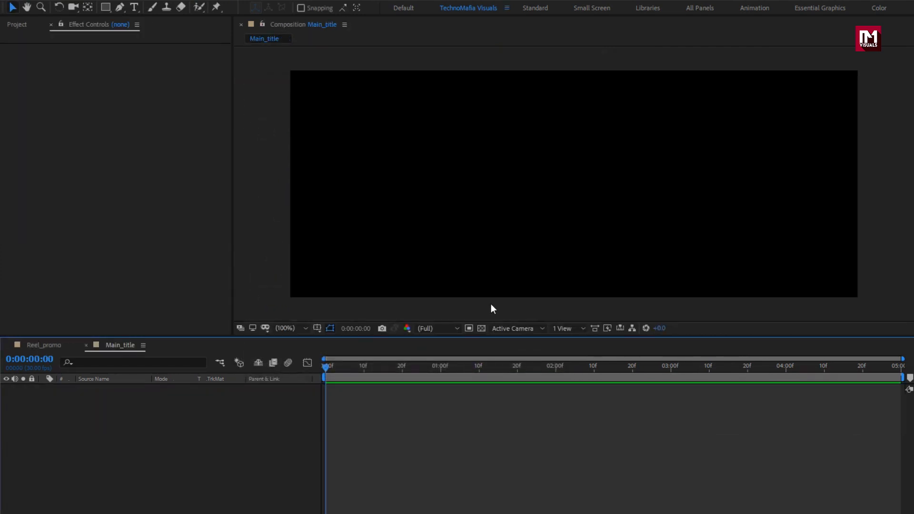
Step: Add a text layer reading DIWALI SALE in the Main_title composition
{"action": "left_click", "coordinate": [134, 7]}
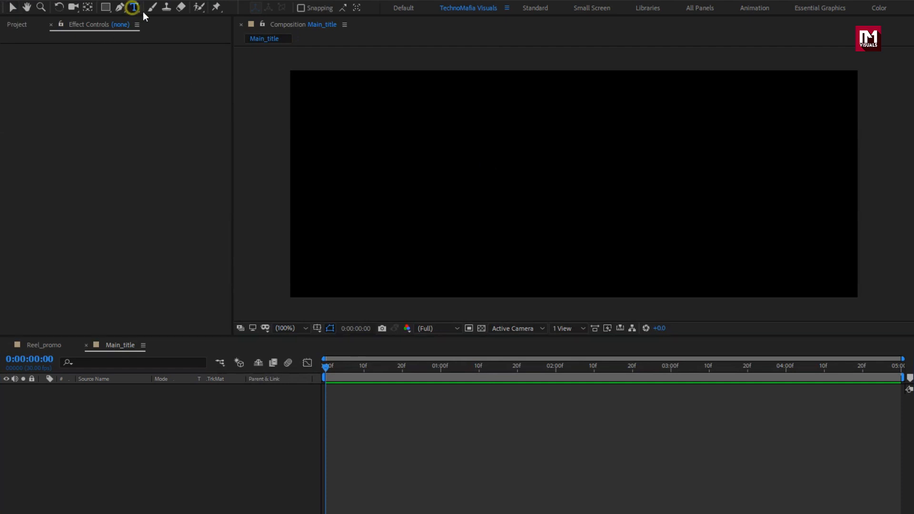
{"action": "left_click", "coordinate": [375, 139]}
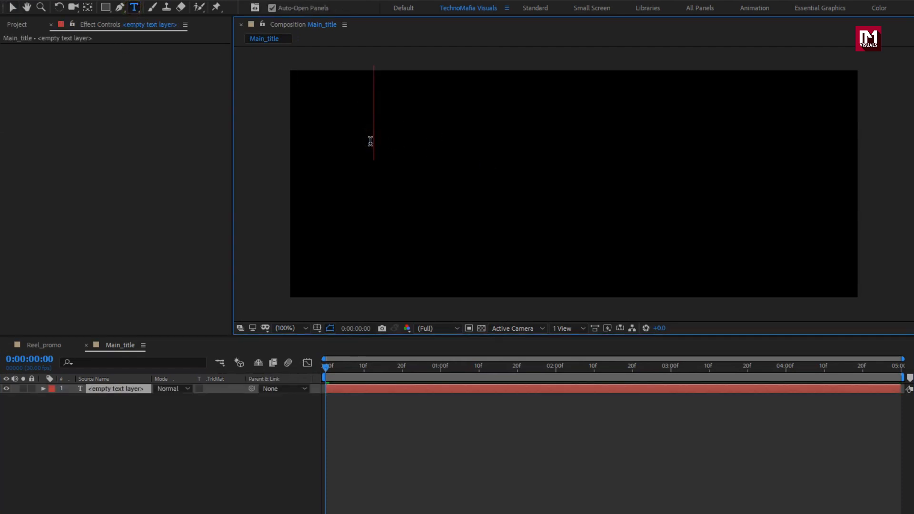
{"action": "type", "text": "D"}
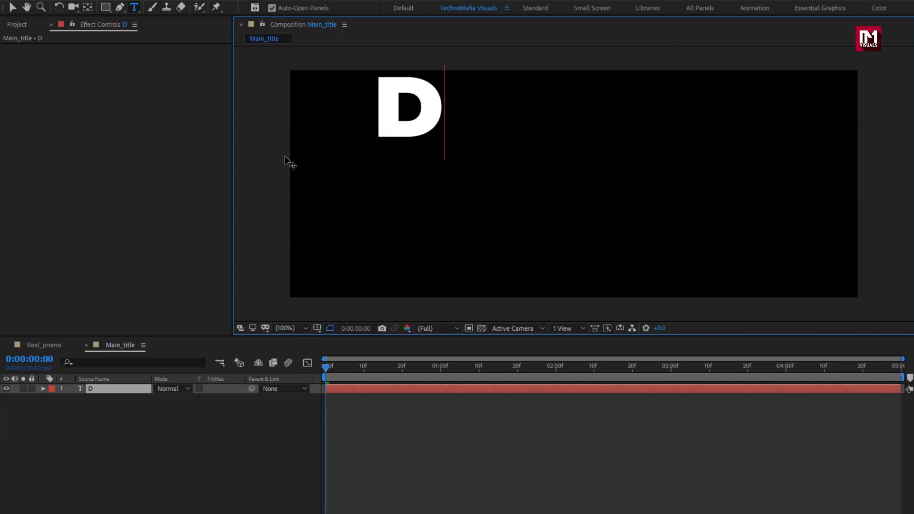
{"action": "type", "text": "IWALI SALE"}
{"action": "key", "text": "KP_Enter"}
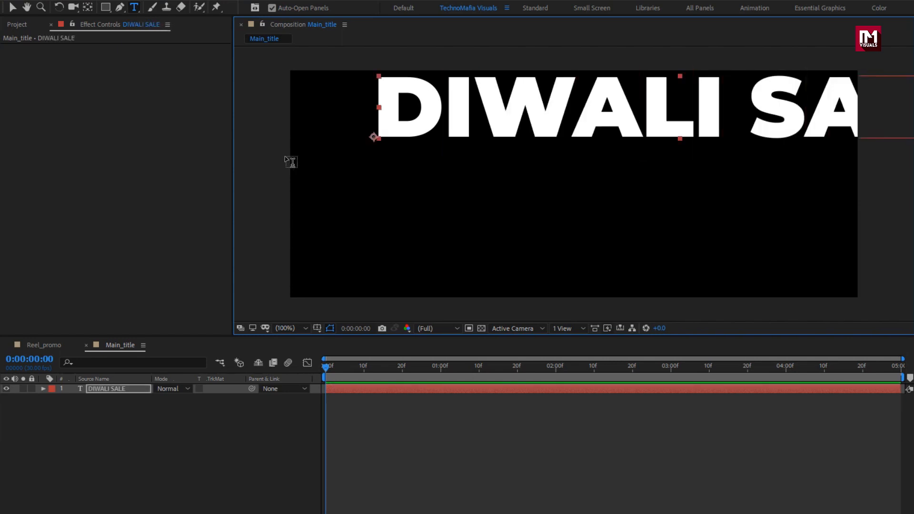
Step: Style the title as Montserrat SemiBold at 118 px and position it near the top of the frame
{"action": "key", "text": "v"}
{"action": "left_click_drag", "start_coordinate": [457, 121], "coordinate": [390, 138]}
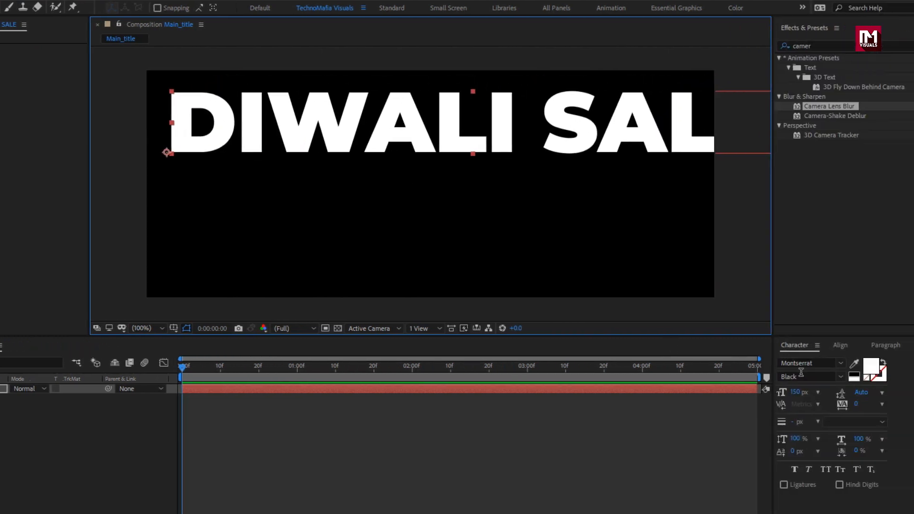
{"action": "left_click", "coordinate": [839, 378]}
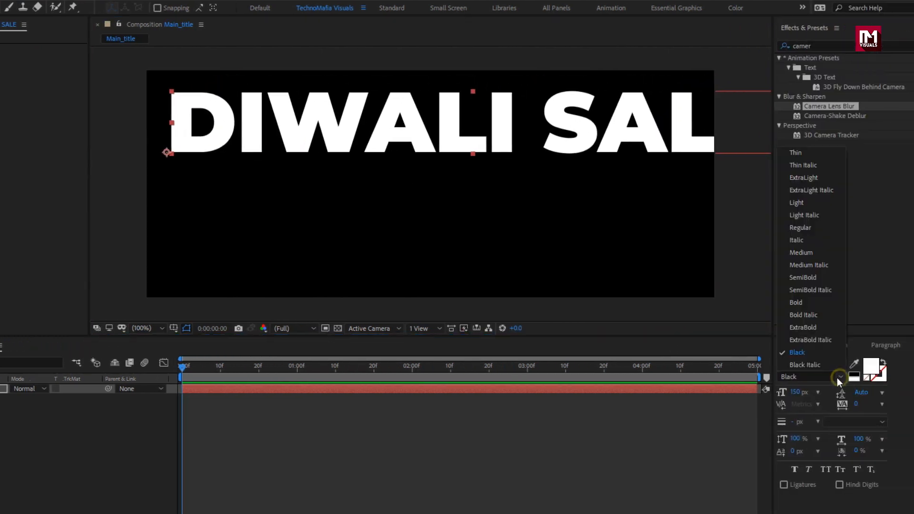
{"action": "left_click", "coordinate": [801, 228]}
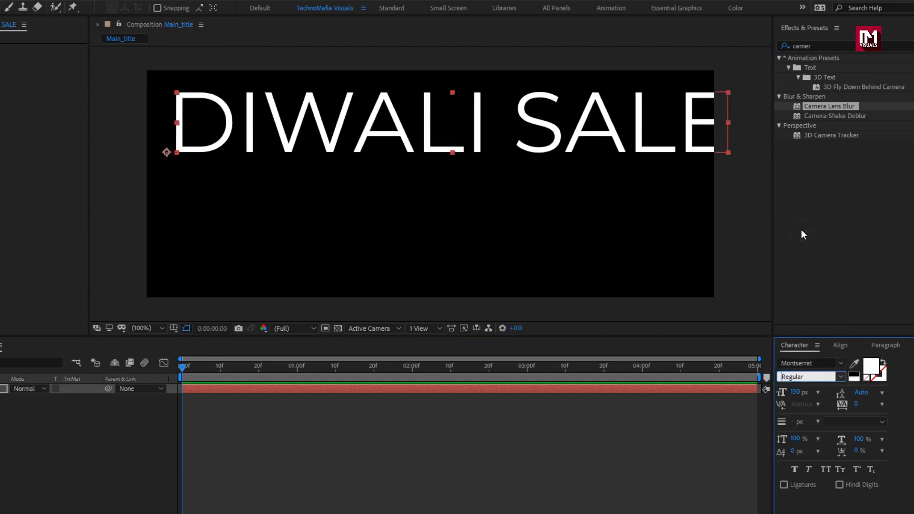
{"action": "left_click_drag", "start_coordinate": [809, 394], "coordinate": [784, 395]}
{"action": "left_click_drag", "start_coordinate": [335, 141], "coordinate": [349, 127]}
{"action": "left_click", "coordinate": [841, 377]}
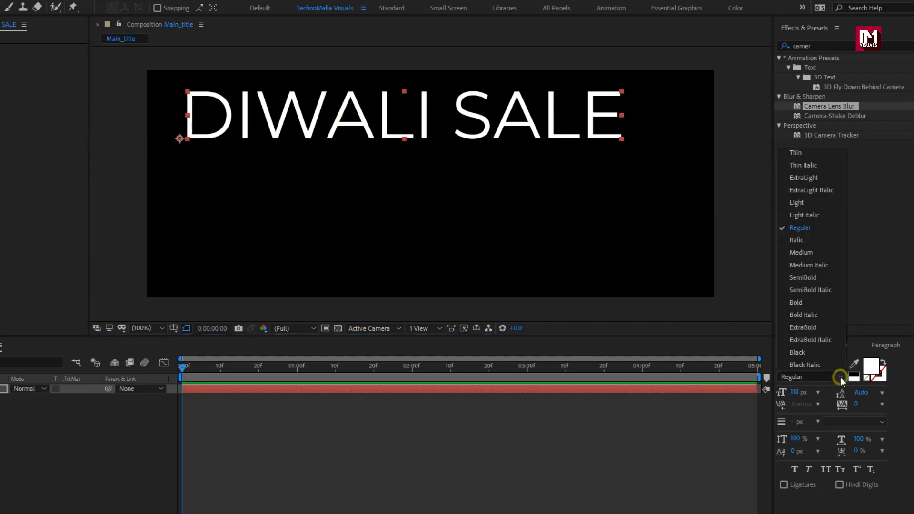
{"action": "left_click", "coordinate": [804, 278]}
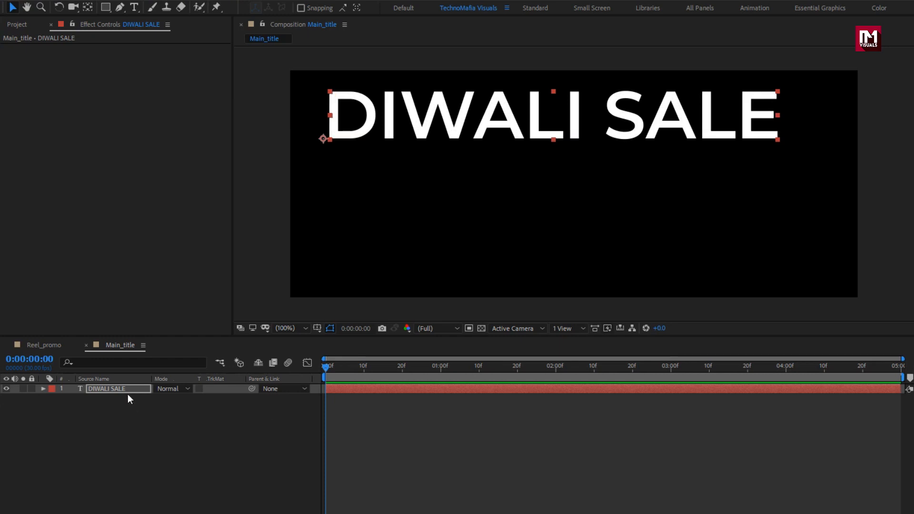
Step: Add a Tracking text animator to the DIWALI SALE layer
{"action": "left_click", "coordinate": [44, 389]}
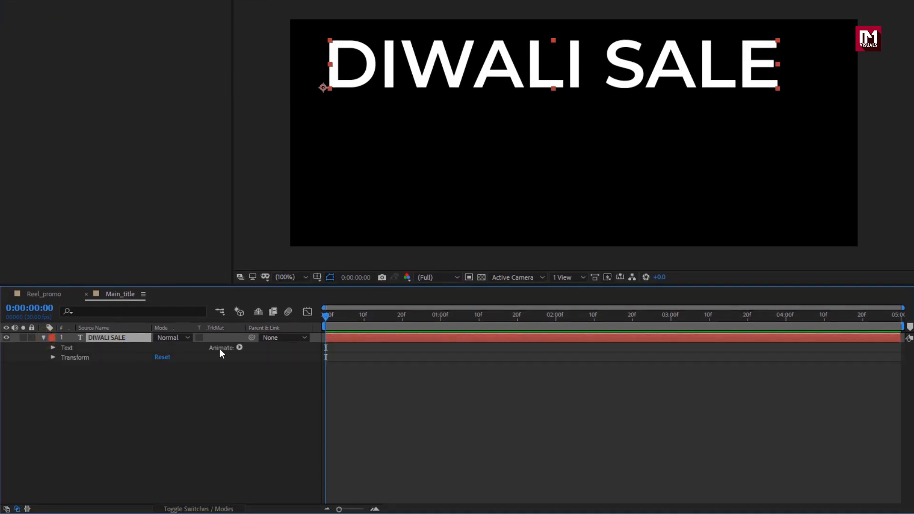
{"action": "left_click", "coordinate": [239, 348]}
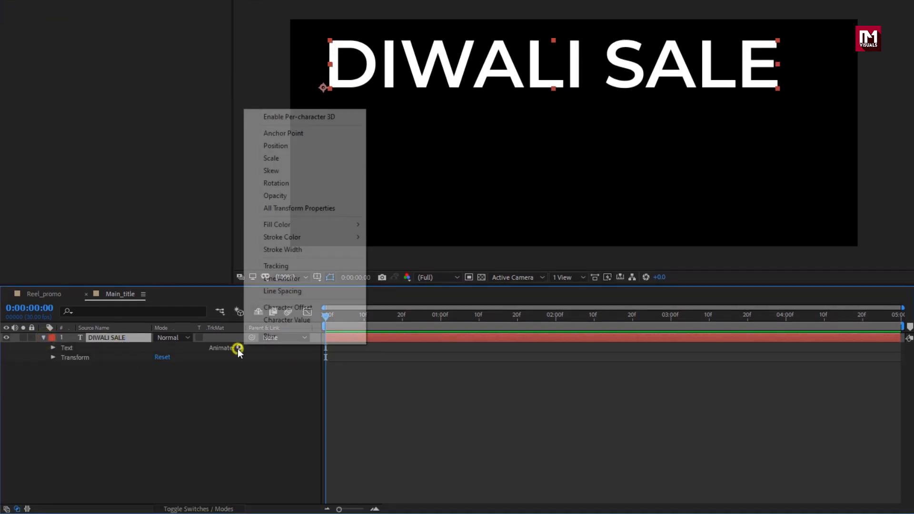
{"action": "left_click", "coordinate": [266, 267]}
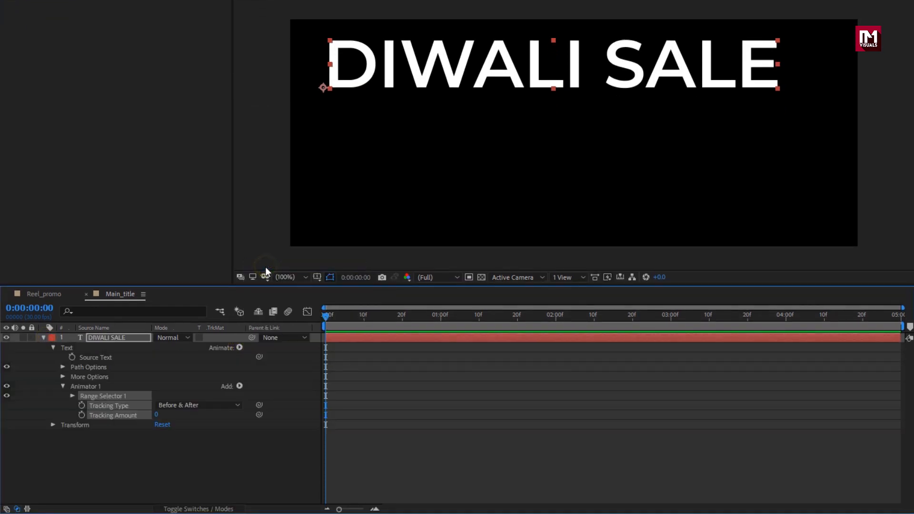
Step: Keyframe the Range Selector Offset from 0% at the start to 100% at 2 seconds
{"action": "left_click", "coordinate": [72, 396]}
{"action": "left_click", "coordinate": [78, 421]}
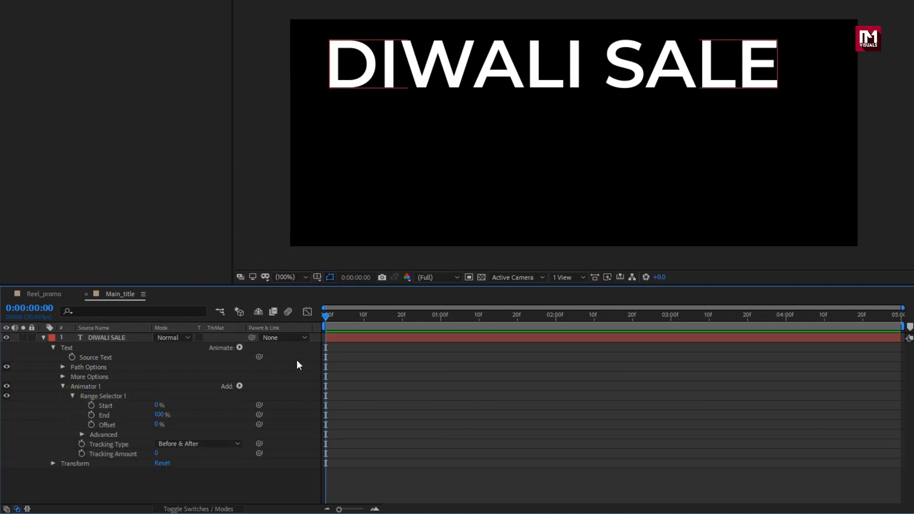
{"action": "left_click", "coordinate": [92, 424]}
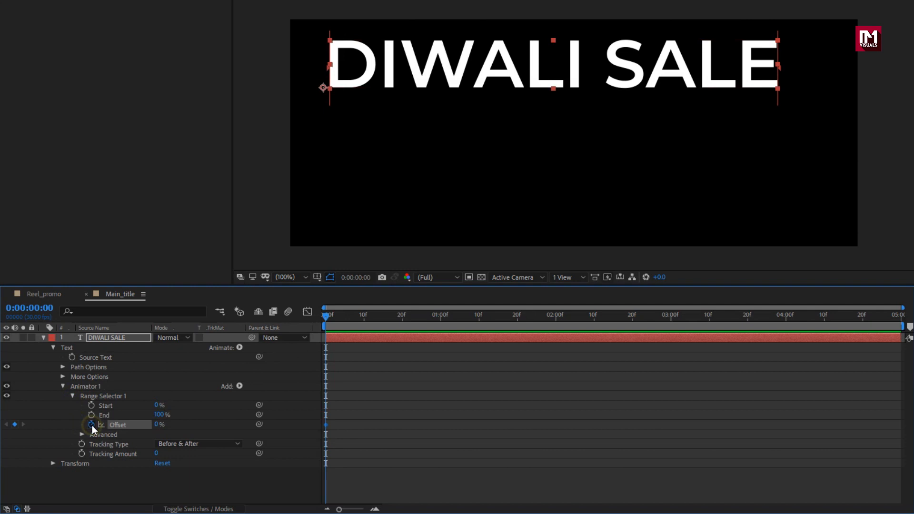
{"action": "left_click", "coordinate": [555, 319]}
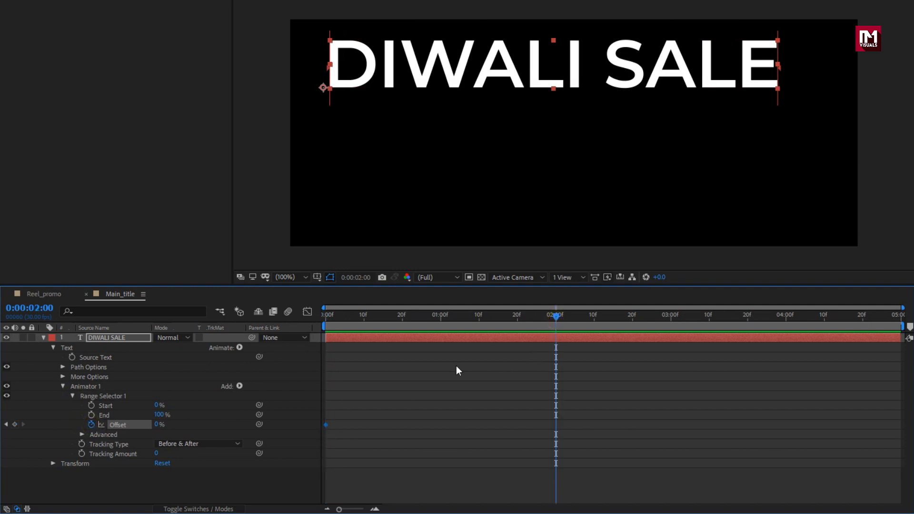
{"action": "left_click_drag", "start_coordinate": [157, 428], "coordinate": [259, 427]}
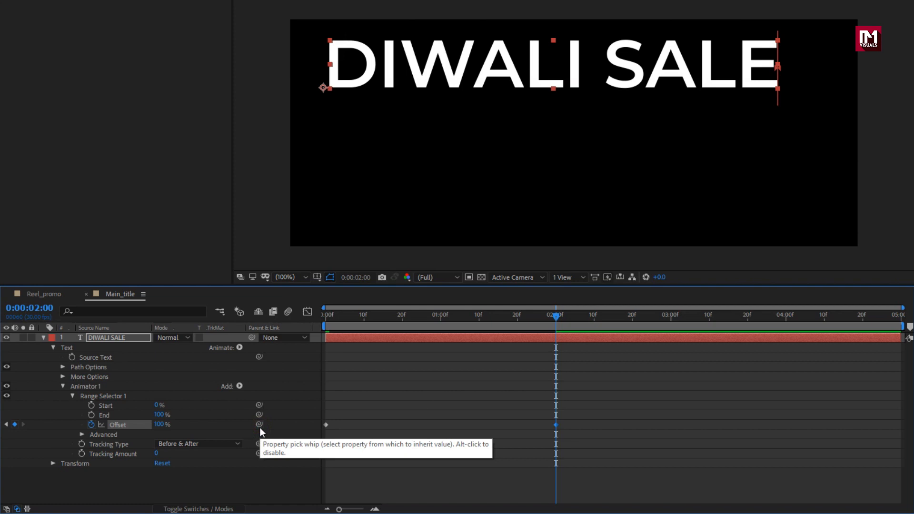
Step: Apply Easy Ease to the Offset keyframes and steepen their speed curve in the Graph Editor
{"action": "left_click_drag", "start_coordinate": [571, 422], "coordinate": [316, 439]}
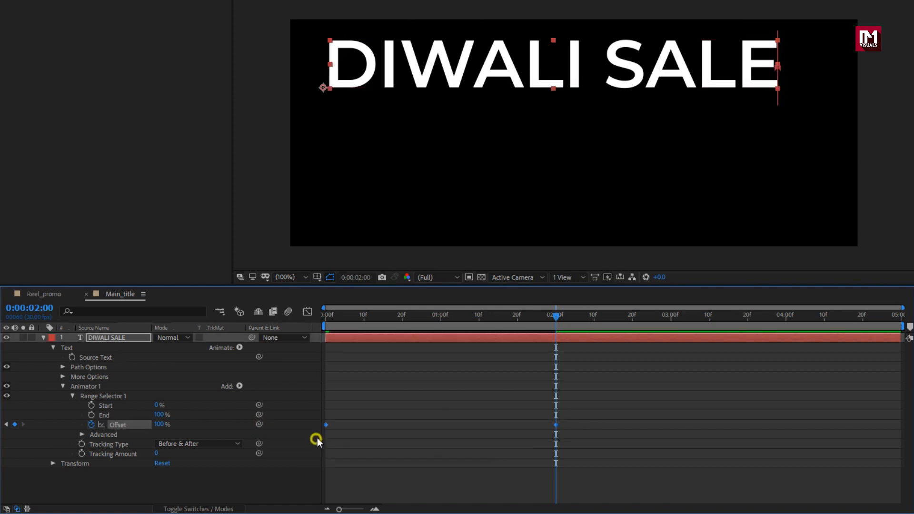
{"action": "right_click", "coordinate": [326, 427]}
{"action": "mouse_move", "coordinate": [426, 421]}
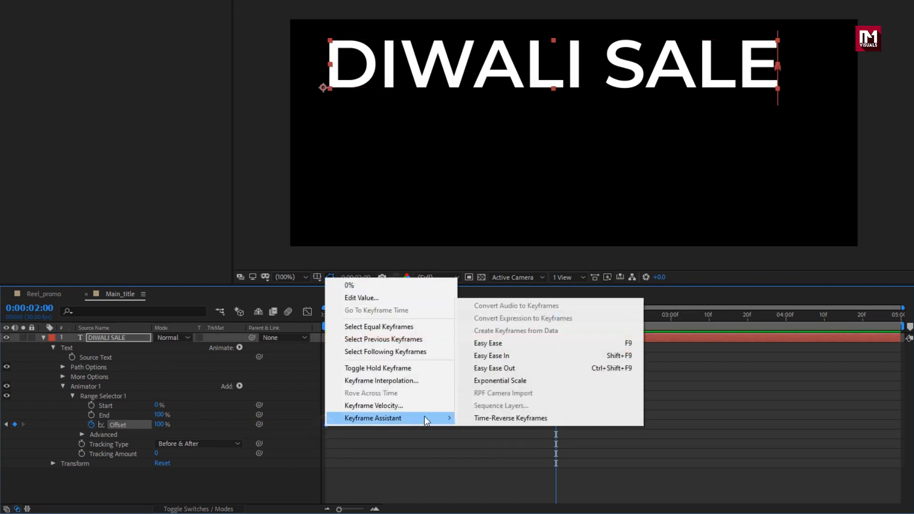
{"action": "left_click", "coordinate": [494, 343]}
{"action": "left_click", "coordinate": [306, 311]}
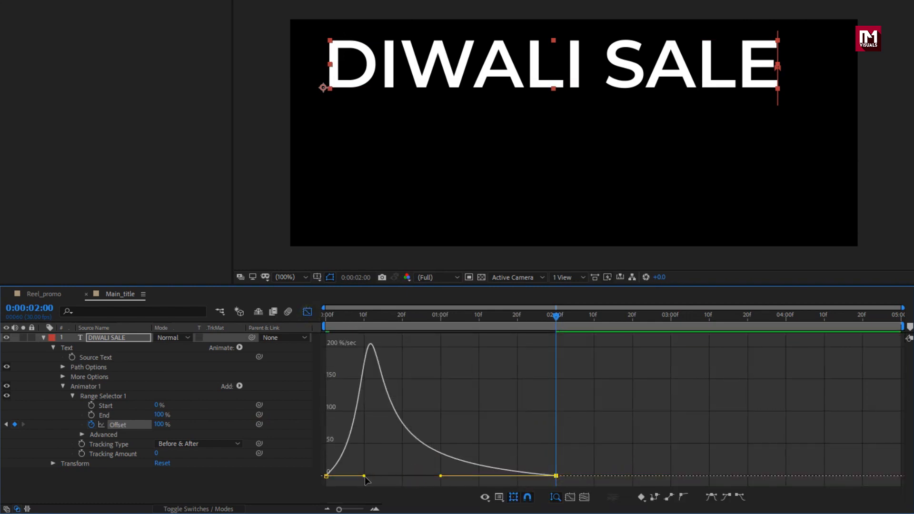
{"action": "left_click_drag", "start_coordinate": [366, 475], "coordinate": [433, 475]}
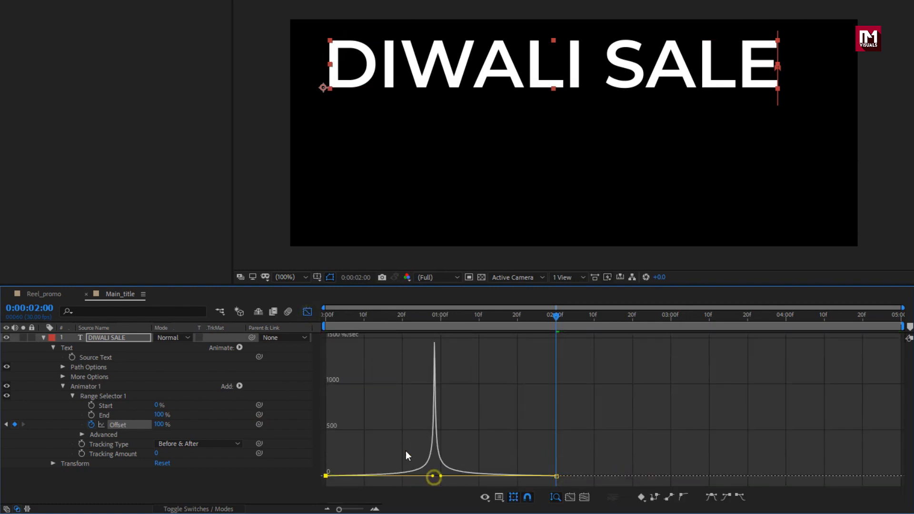
{"action": "left_click", "coordinate": [307, 311]}
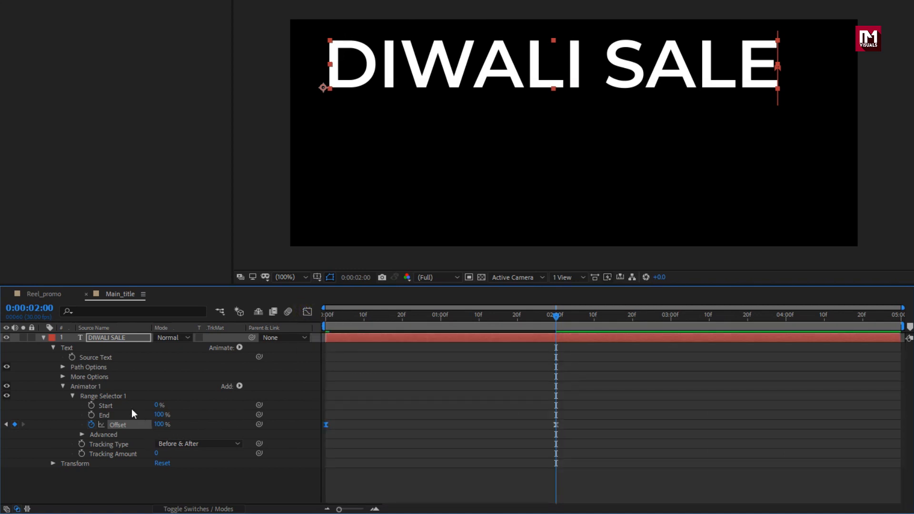
Step: Add a Position property to Animator 1
{"action": "left_click", "coordinate": [101, 386]}
{"action": "left_click", "coordinate": [240, 386]}
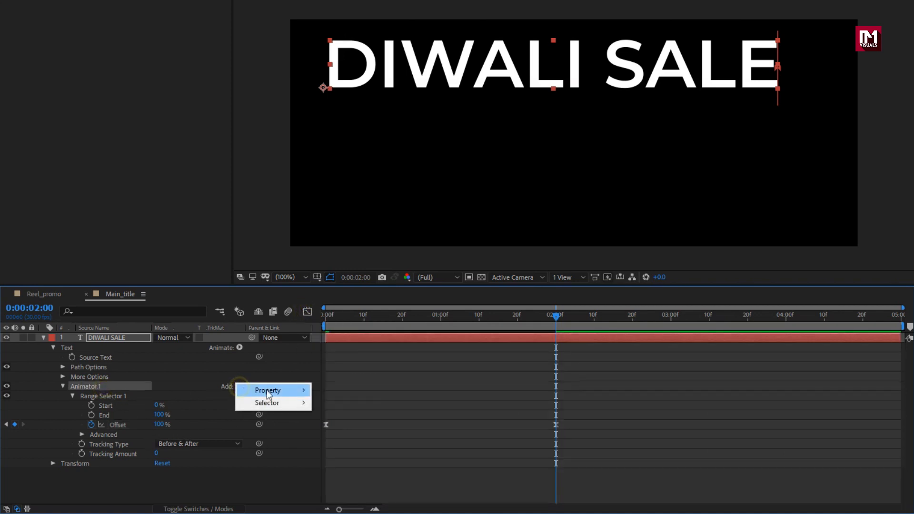
{"action": "mouse_move", "coordinate": [284, 392]}
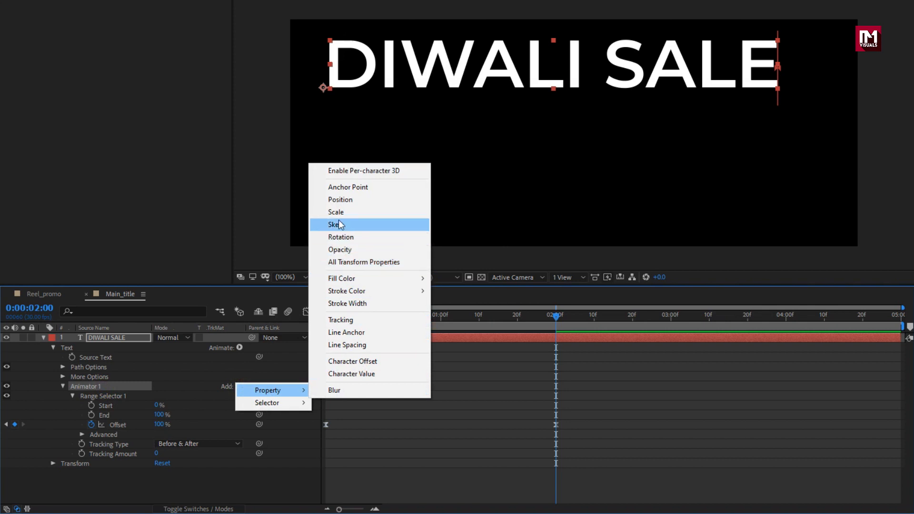
{"action": "left_click", "coordinate": [338, 201]}
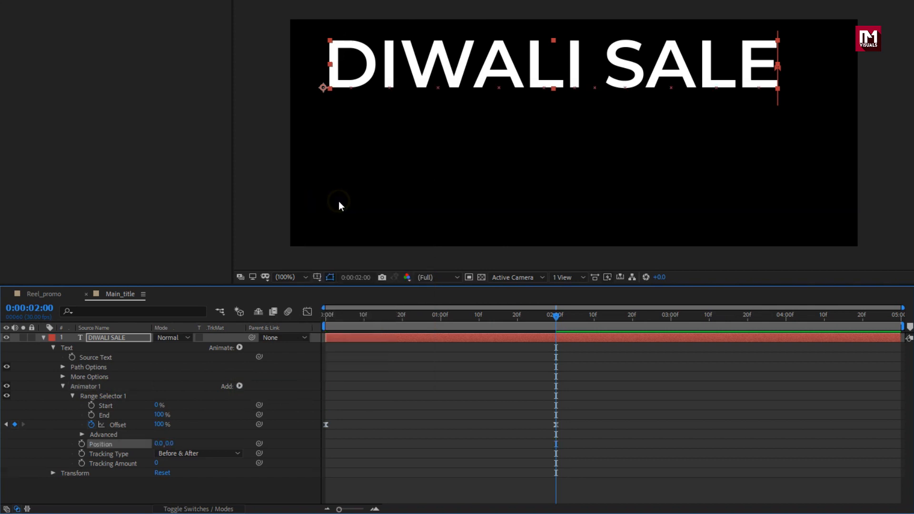
Step: Set the animator's Position to 140, 0 and scrub the timeline to preview the text reveal
{"action": "left_click", "coordinate": [158, 444]}
{"action": "type", "text": "13"}
{"action": "type", "text": "0"}
{"action": "left_click_drag", "start_coordinate": [438, 321], "coordinate": [512, 323]}
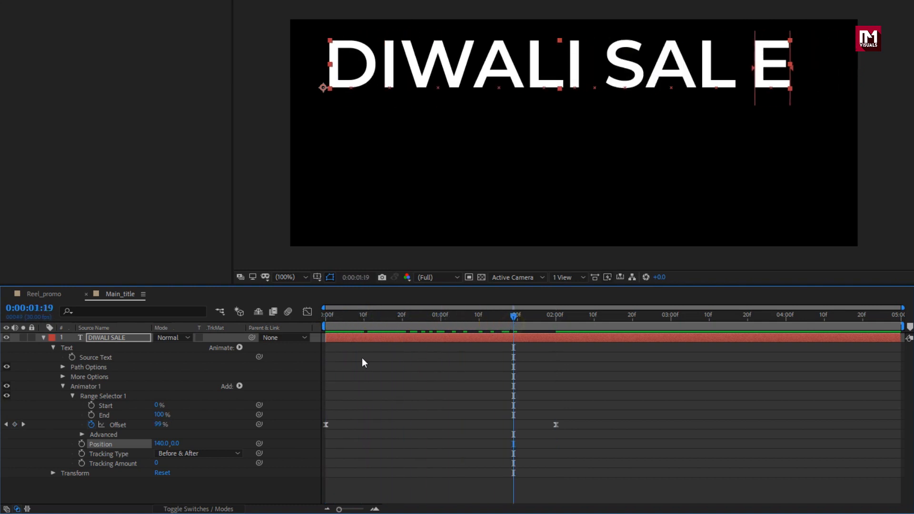
Step: Add a Rotation property to Animator 1 and set it to 30 degrees
{"action": "left_click", "coordinate": [242, 386]}
{"action": "mouse_move", "coordinate": [282, 388]}
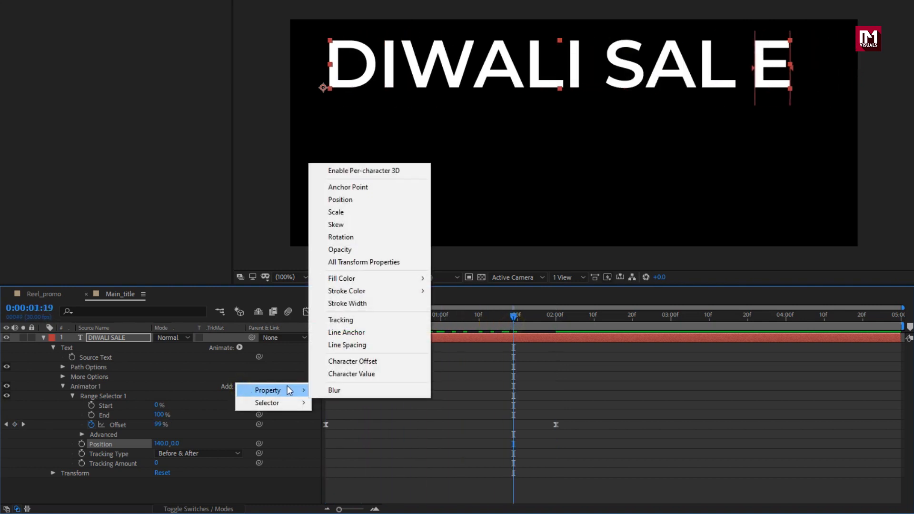
{"action": "left_click", "coordinate": [341, 239]}
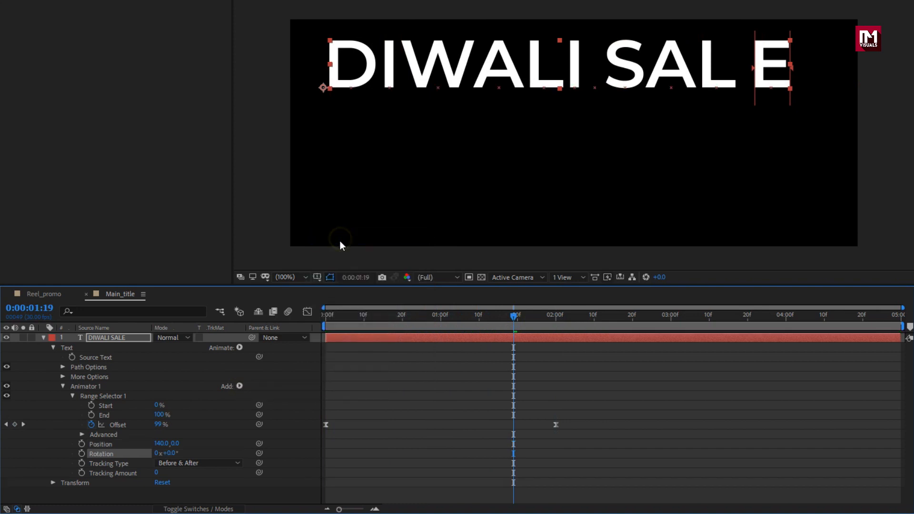
{"action": "left_click", "coordinate": [173, 454]}
{"action": "type", "text": "30"}
{"action": "key", "text": "Return"}
{"action": "left_click_drag", "start_coordinate": [386, 323], "coordinate": [487, 318]}
Step: Add an Opacity property to Animator 1 and set it to 0%
{"action": "left_click", "coordinate": [239, 386]}
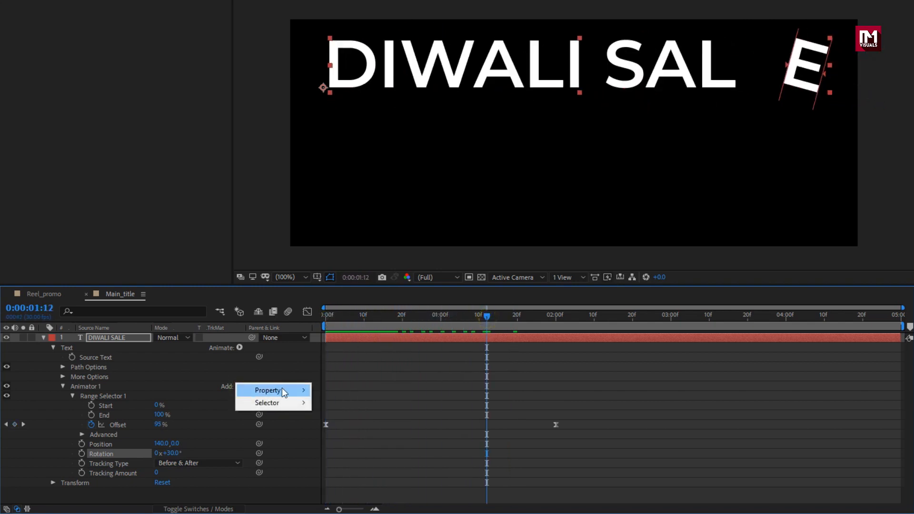
{"action": "mouse_move", "coordinate": [281, 388]}
{"action": "left_click", "coordinate": [346, 251]}
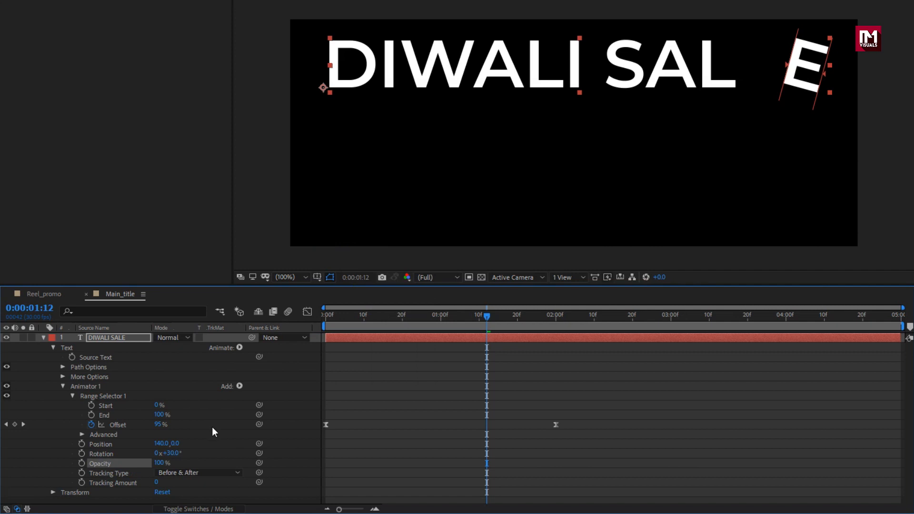
{"action": "left_click_drag", "start_coordinate": [160, 468], "coordinate": [81, 467]}
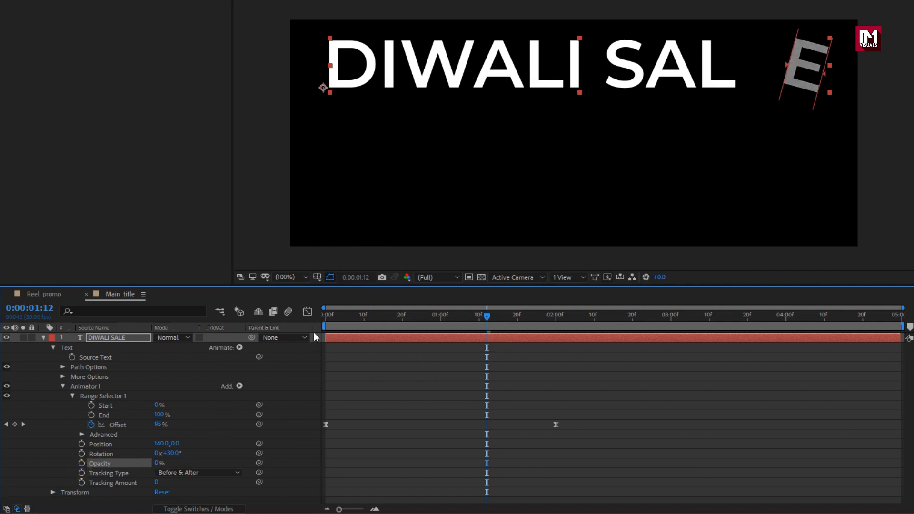
{"action": "left_click", "coordinate": [325, 317]}
{"action": "left_click_drag", "start_coordinate": [325, 317], "coordinate": [493, 315]}
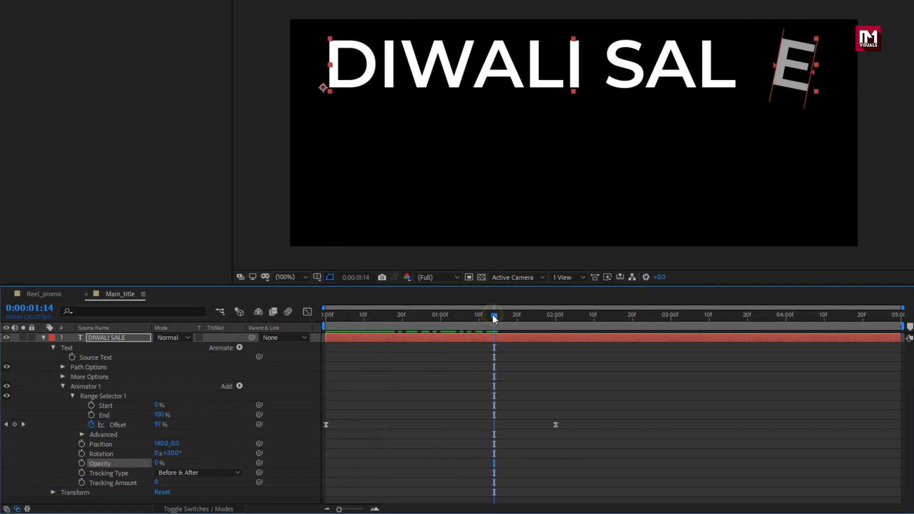
Step: Set the Range Selector's Advanced Based On option to Words
{"action": "left_click", "coordinate": [82, 435]}
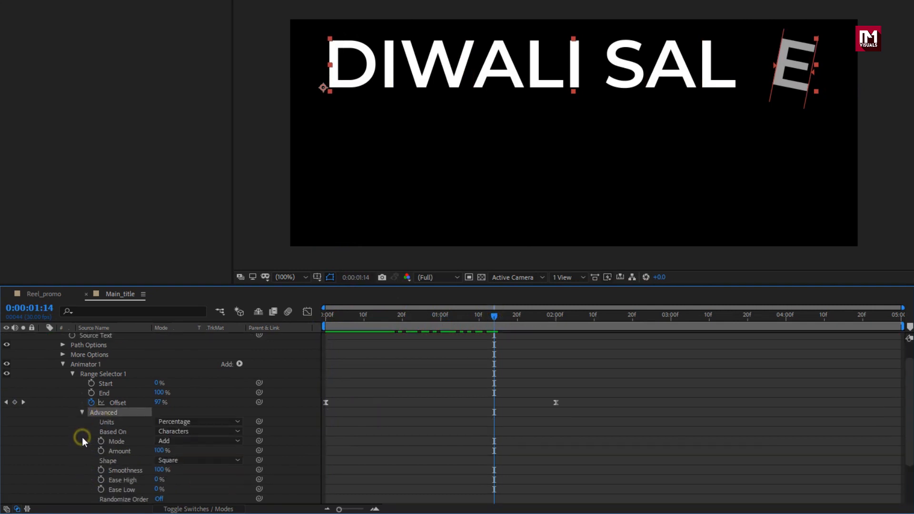
{"action": "left_click", "coordinate": [187, 433]}
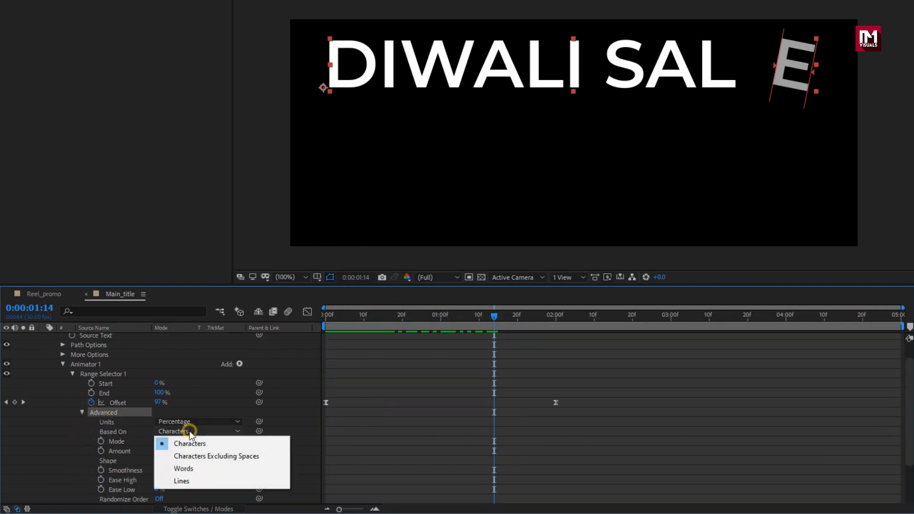
{"action": "left_click", "coordinate": [189, 463]}
{"action": "mouse_move", "coordinate": [392, 316]}
{"action": "left_mouse_down"}
{"action": "mouse_move", "coordinate": [336, 318]}
{"action": "mouse_move", "coordinate": [491, 317]}
{"action": "mouse_move", "coordinate": [382, 318]}
{"action": "left_mouse_up"}
{"action": "scroll", "coordinate": [385, 322], "scroll_direction": "down", "scroll_amount": 2}
{"action": "scroll", "coordinate": [384, 326], "scroll_direction": "down", "scroll_amount": 2}
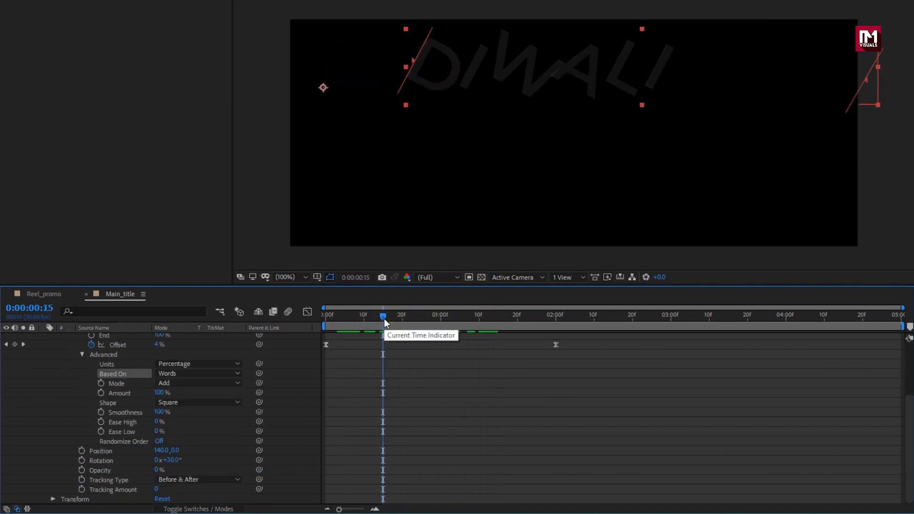
Step: Set the animator's Tracking Amount to -15 and scrub to preview the reveal
{"action": "left_click", "coordinate": [156, 488]}
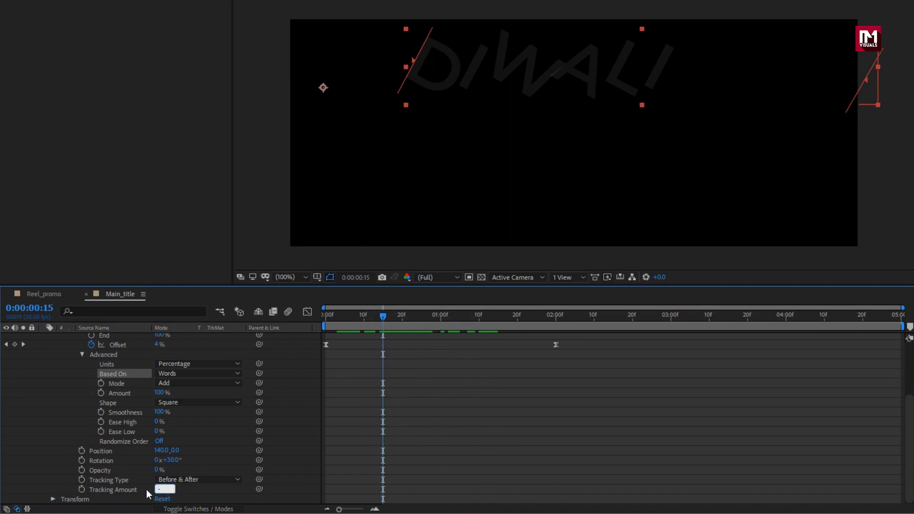
{"action": "key", "text": "Return"}
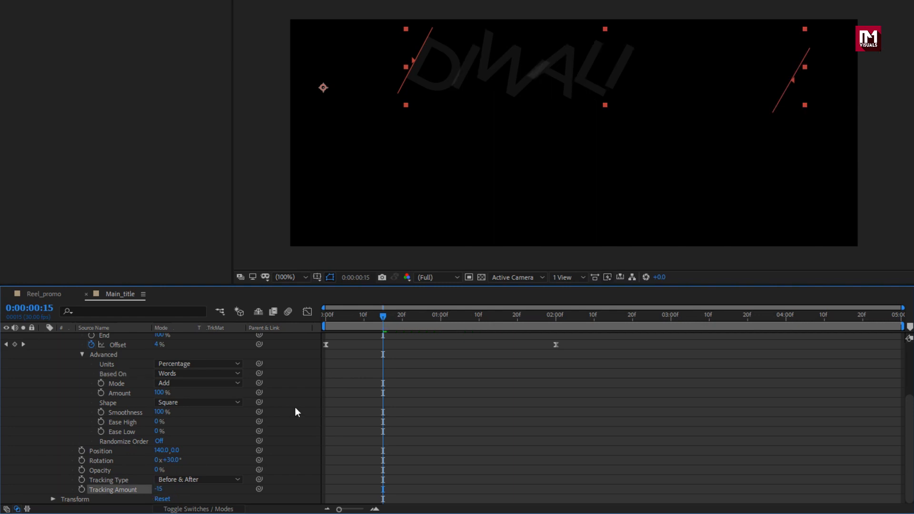
{"action": "left_click_drag", "start_coordinate": [322, 316], "coordinate": [518, 306]}
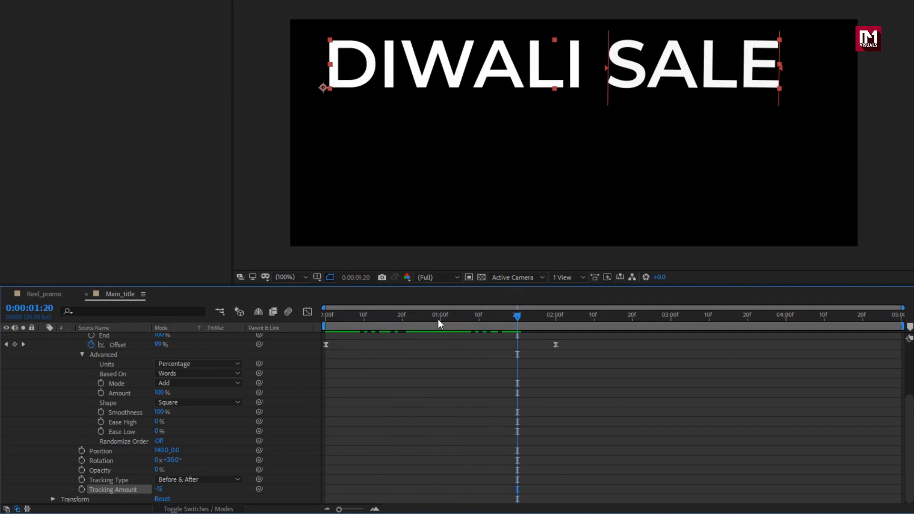
Step: Collapse and duplicate the DIWALI SALE text layer
{"action": "scroll", "coordinate": [189, 409], "scroll_direction": "up", "scroll_amount": 4}
{"action": "left_click", "coordinate": [44, 338]}
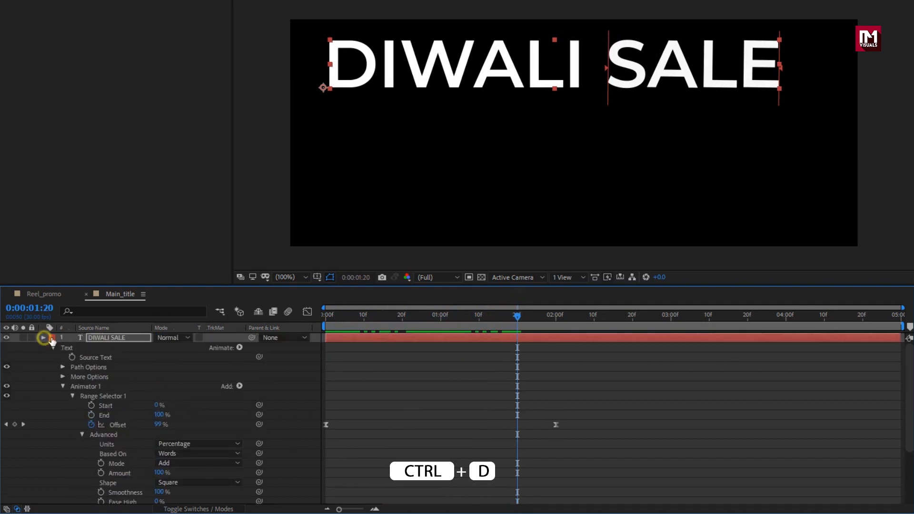
{"action": "left_click", "coordinate": [103, 340]}
{"action": "key", "text": "ctrl+d"}
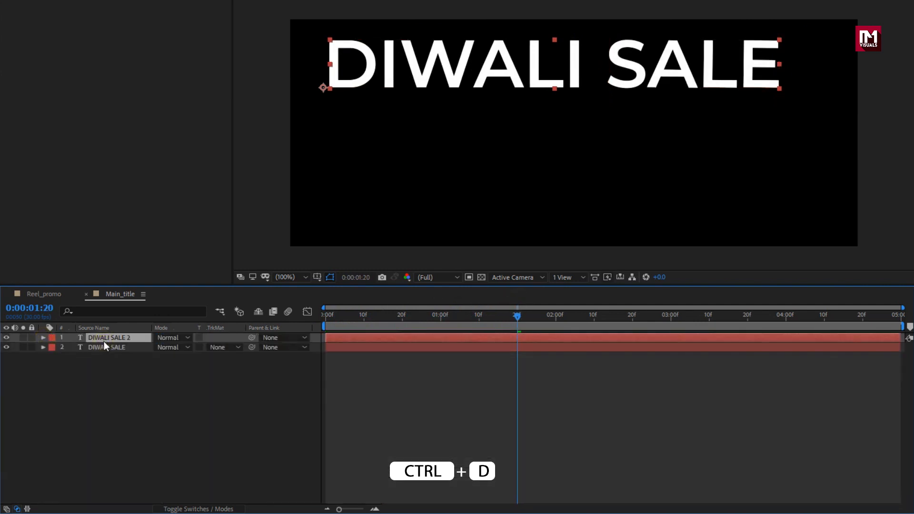
Step: Move the duplicate below the title and retype its text as 30% OFF
{"action": "left_click_drag", "start_coordinate": [499, 88], "coordinate": [505, 137]}
{"action": "double_click", "coordinate": [503, 137]}
{"action": "type", "text": "30% OFF"}
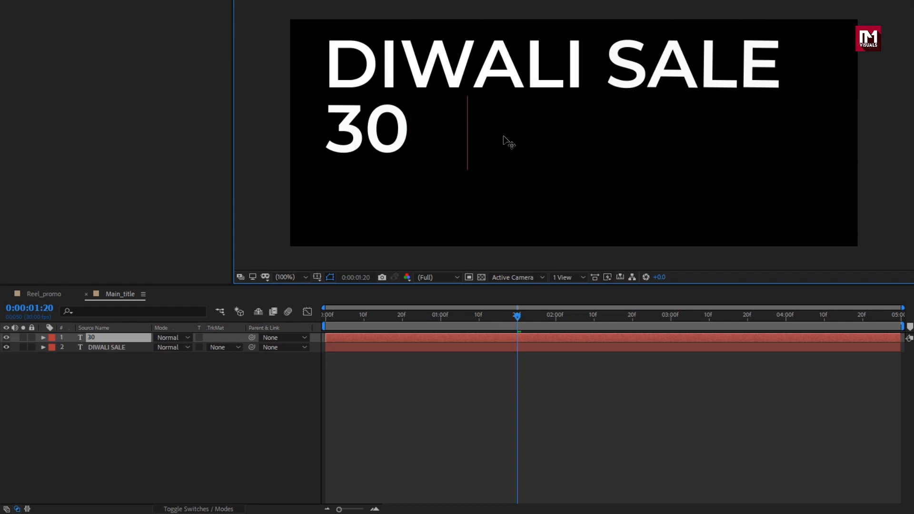
{"action": "key", "text": "KP_Enter"}
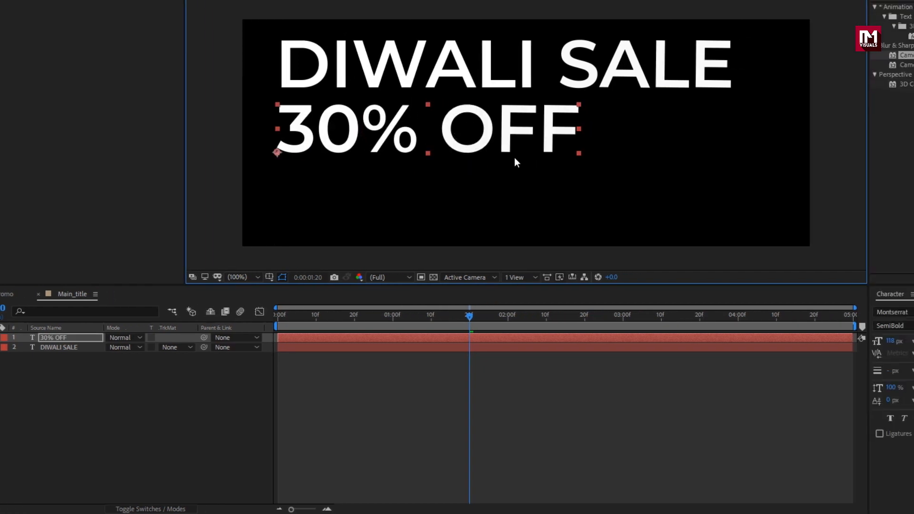
Step: Reduce the duplicate's font size to 70 px and reposition it under the title
{"action": "left_click_drag", "start_coordinate": [784, 342], "coordinate": [767, 341]}
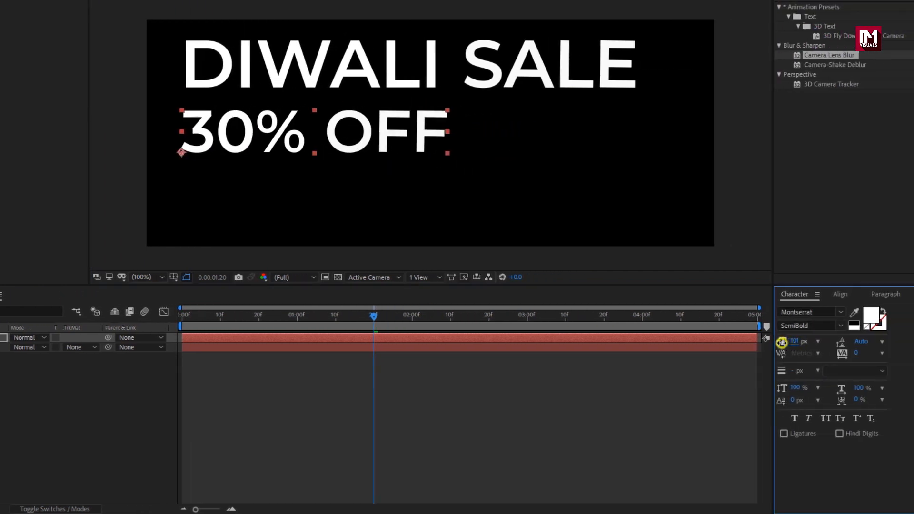
{"action": "left_click", "coordinate": [226, 137]}
{"action": "left_click_drag", "start_coordinate": [226, 137], "coordinate": [217, 126]}
Step: Extend the duplicate's text to read 30% OFF ON ALL PRODUCTS
{"action": "double_click", "coordinate": [268, 127]}
{"action": "left_click", "coordinate": [358, 120]}
{"action": "type", "text": "ON ALL"}
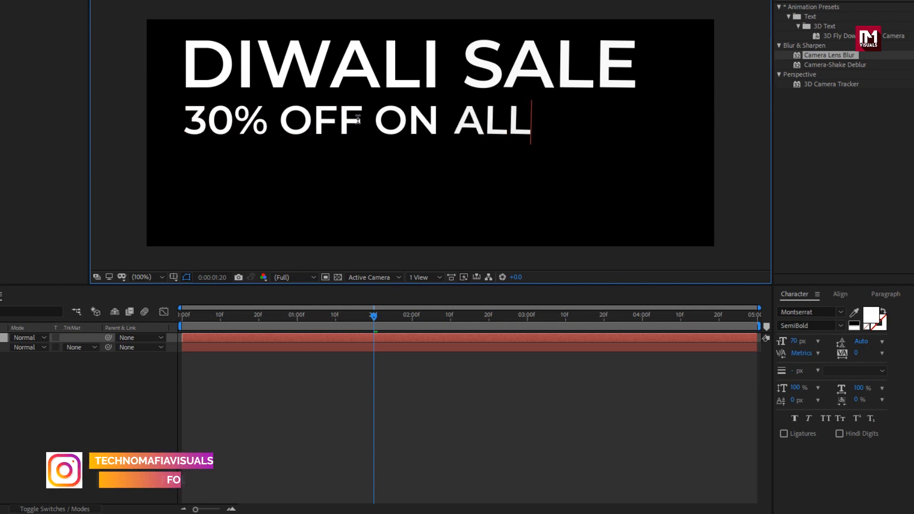
{"action": "type", "text": " PRODUCTS"}
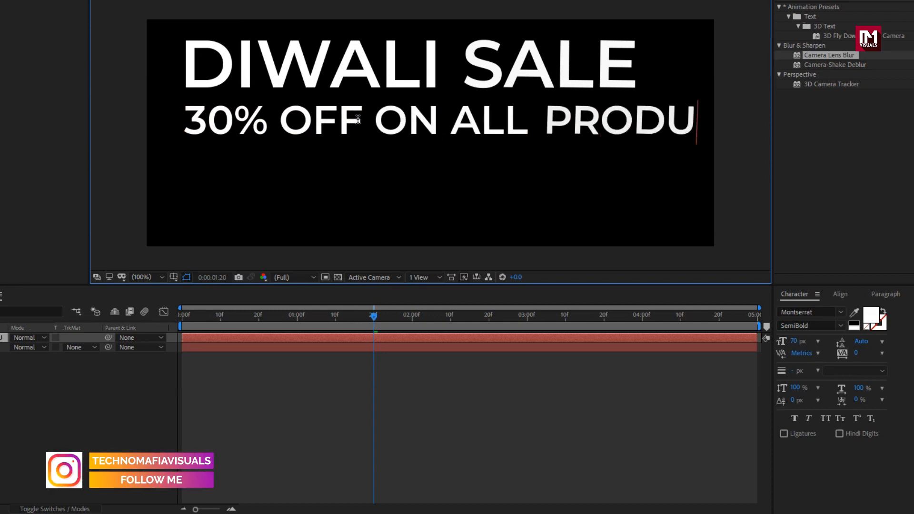
{"action": "key", "text": "ctrl+Return"}
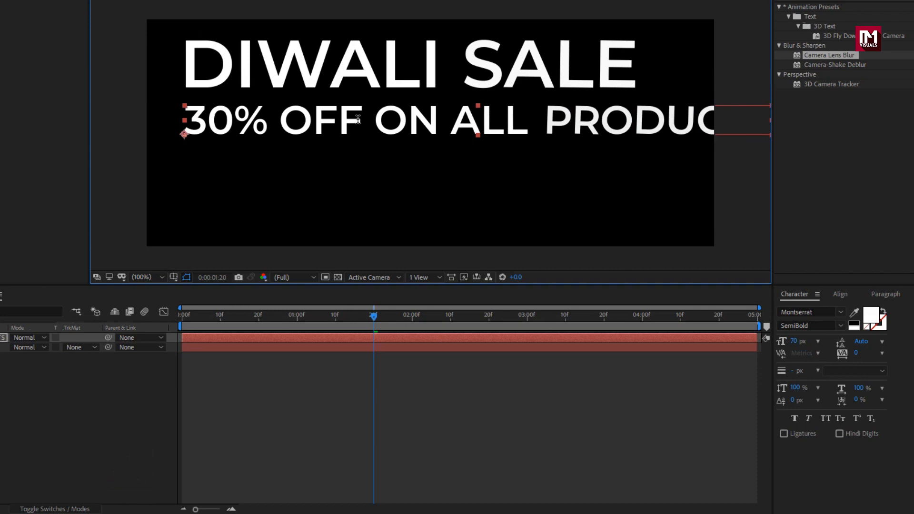
Step: Set the subtitle's font size to 53 px and its font style to Medium Italic
{"action": "left_click_drag", "start_coordinate": [793, 342], "coordinate": [788, 342]}
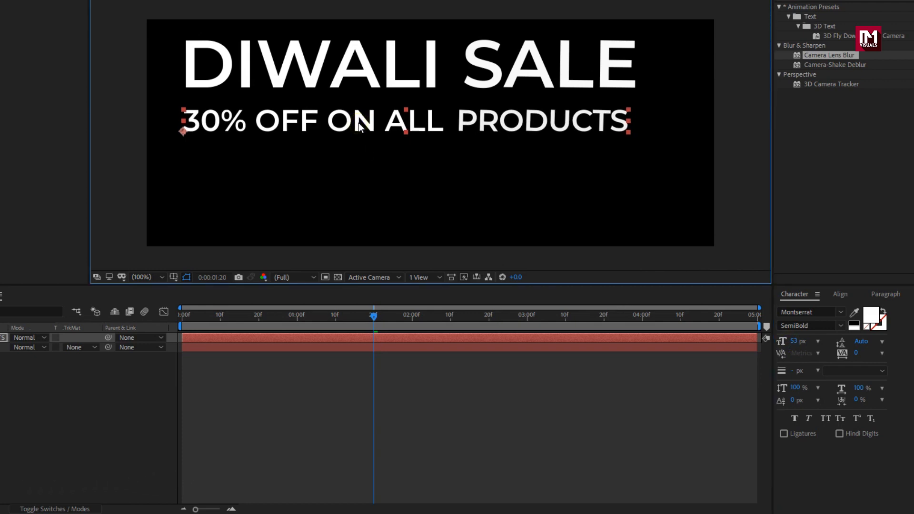
{"action": "left_click", "coordinate": [109, 337]}
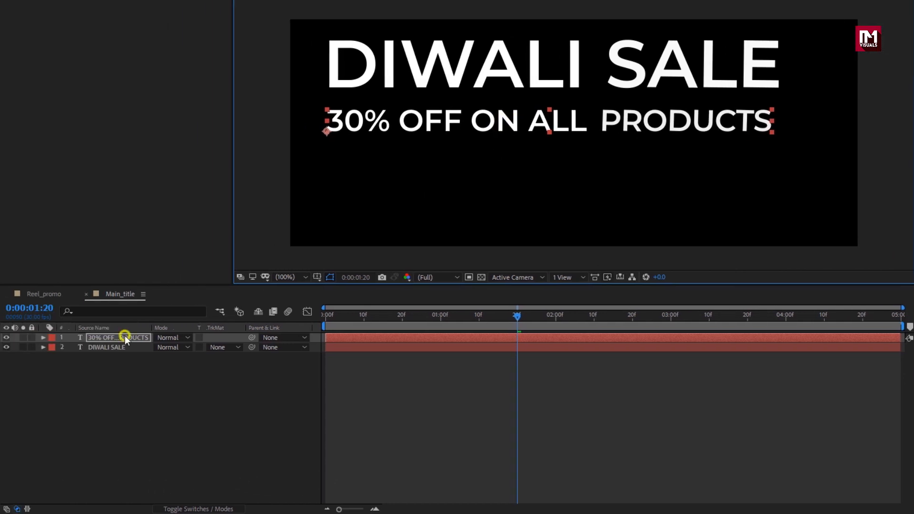
{"action": "left_click", "coordinate": [43, 338]}
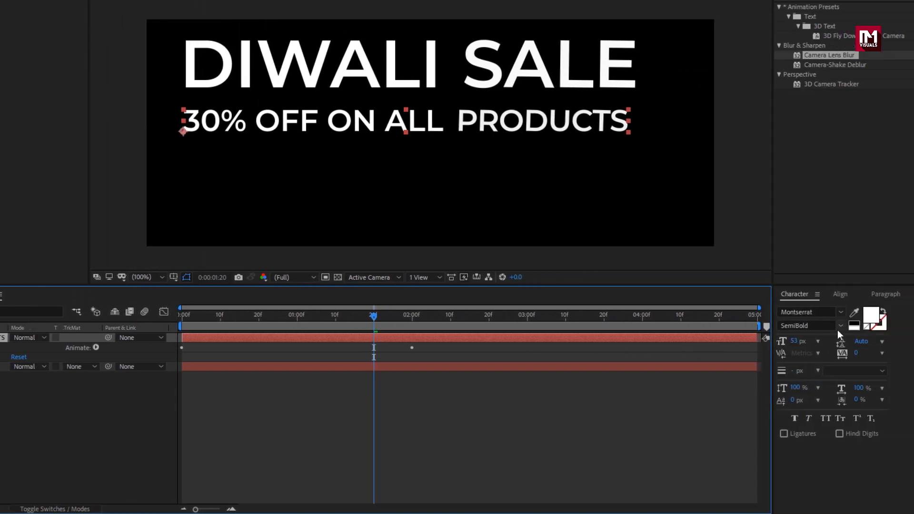
{"action": "left_click", "coordinate": [840, 326]}
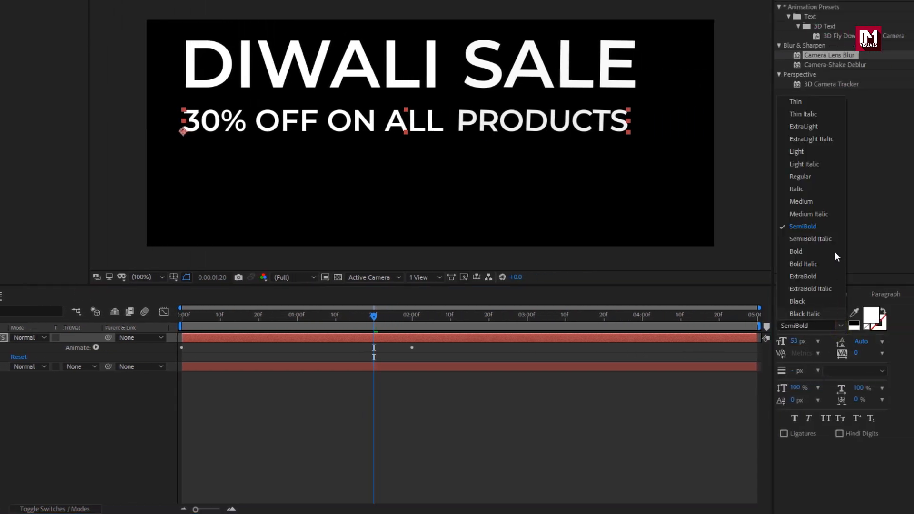
{"action": "left_click", "coordinate": [820, 215]}
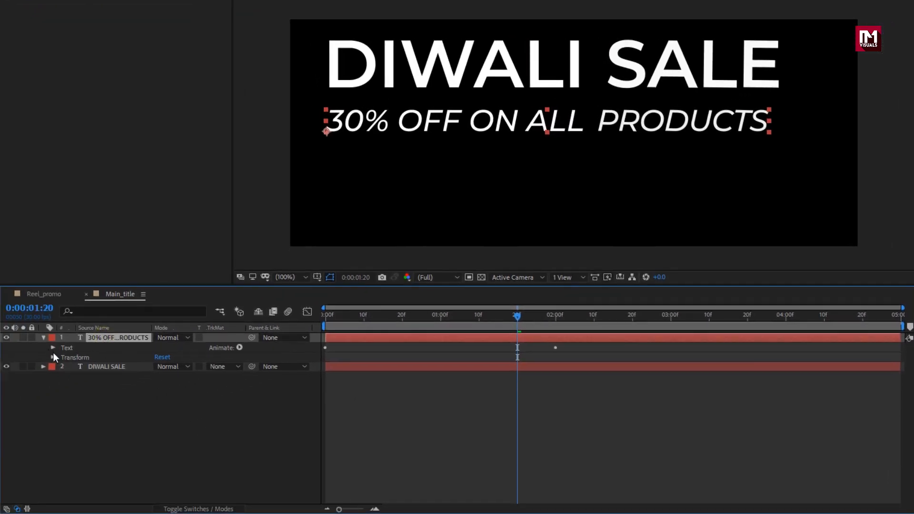
Step: Set the subtitle animator's Range Selector Based On option to Characters
{"action": "left_click", "coordinate": [53, 348]}
{"action": "left_click", "coordinate": [63, 387]}
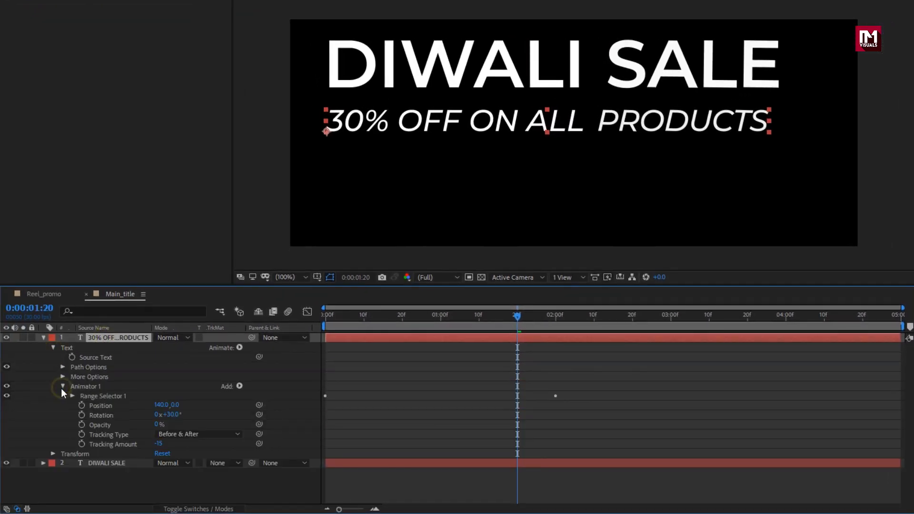
{"action": "left_click", "coordinate": [72, 397]}
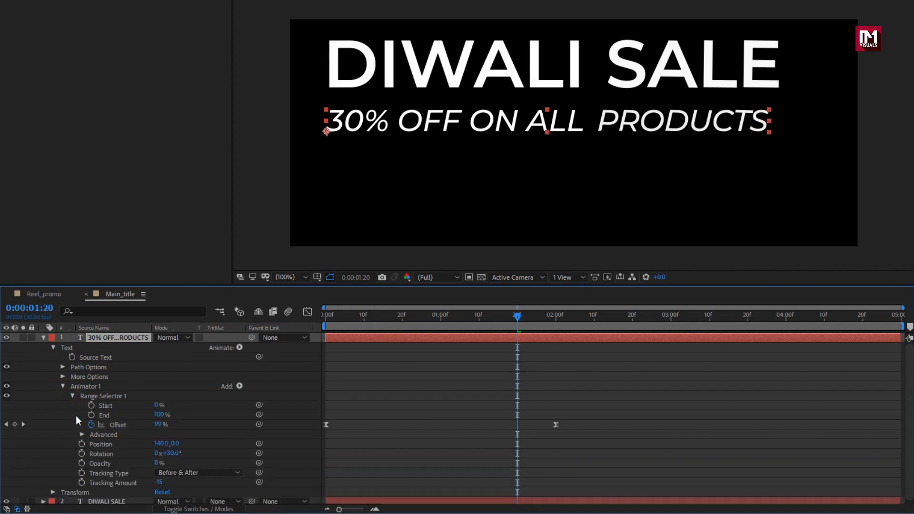
{"action": "left_click", "coordinate": [82, 435]}
{"action": "scroll", "coordinate": [81, 435], "scroll_direction": "down", "scroll_amount": 1}
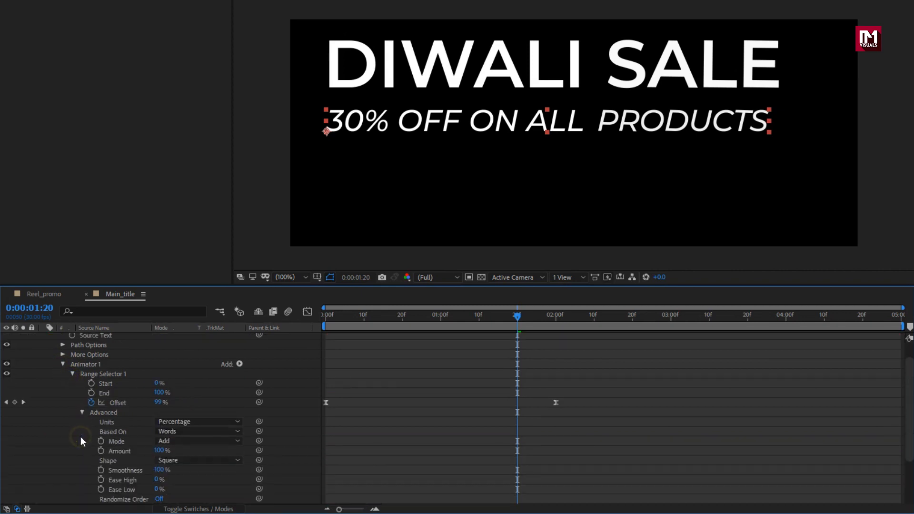
{"action": "left_click", "coordinate": [186, 432]}
{"action": "left_click", "coordinate": [190, 443]}
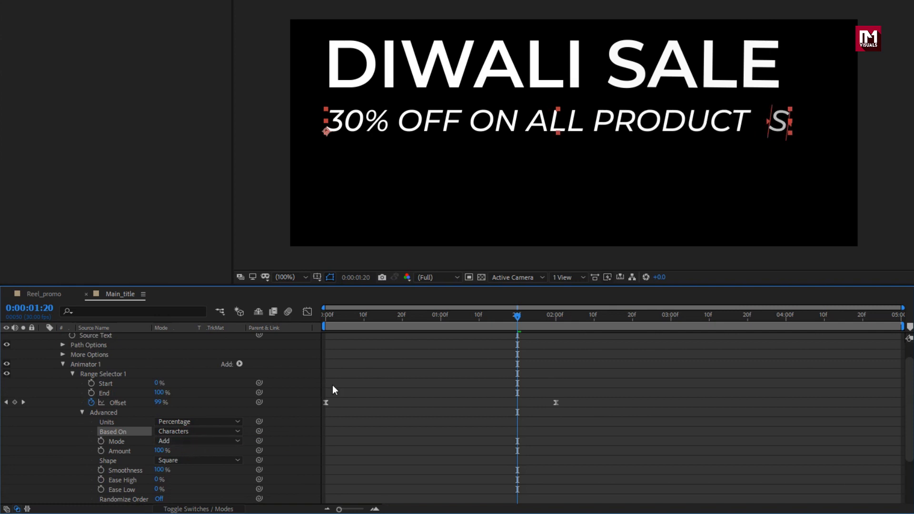
Step: Set the subtitle animator's Position to 0, 150 and scrub to preview
{"action": "left_click_drag", "start_coordinate": [395, 320], "coordinate": [361, 318]}
{"action": "left_click_drag", "start_coordinate": [385, 320], "coordinate": [399, 319]}
{"action": "scroll", "coordinate": [189, 393], "scroll_direction": "down", "scroll_amount": 3}
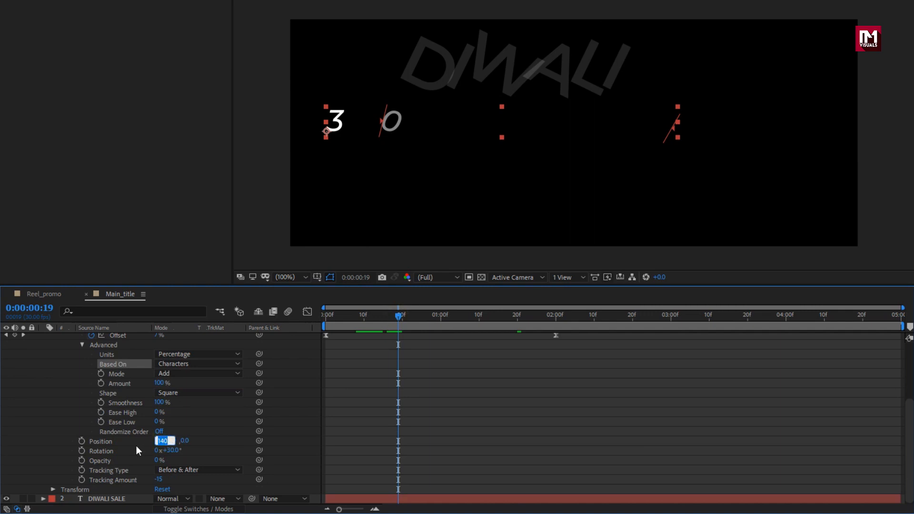
{"action": "type", "text": "0"}
{"action": "key", "text": "Return"}
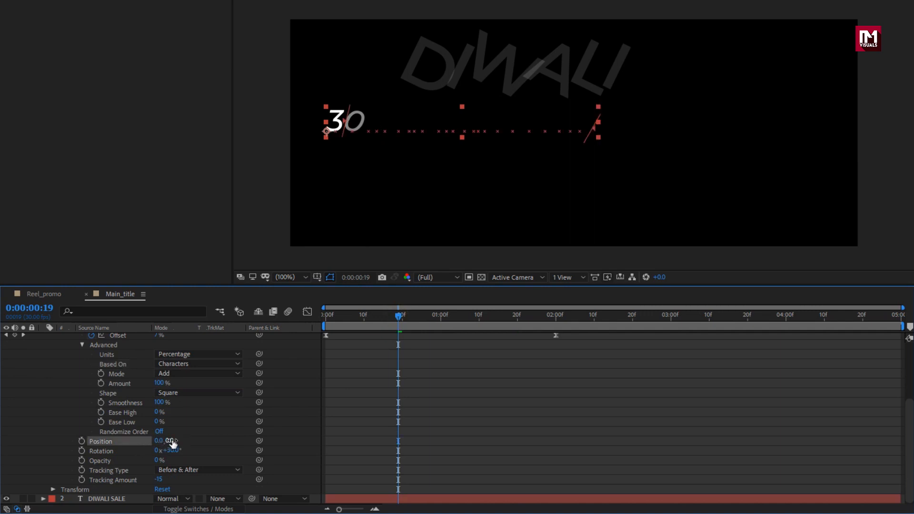
{"action": "type", "text": "150"}
{"action": "key", "text": "Return"}
{"action": "left_click_drag", "start_coordinate": [339, 316], "coordinate": [421, 316]}
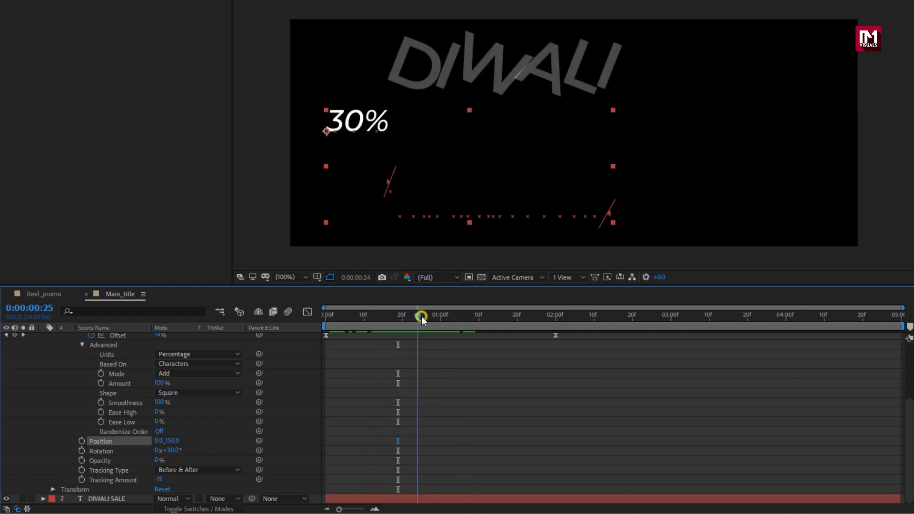
Step: Add a Scale property to the subtitle's Animator 1, set it to 0, and scrub to preview
{"action": "scroll", "coordinate": [240, 386], "scroll_direction": "up", "scroll_amount": 2}
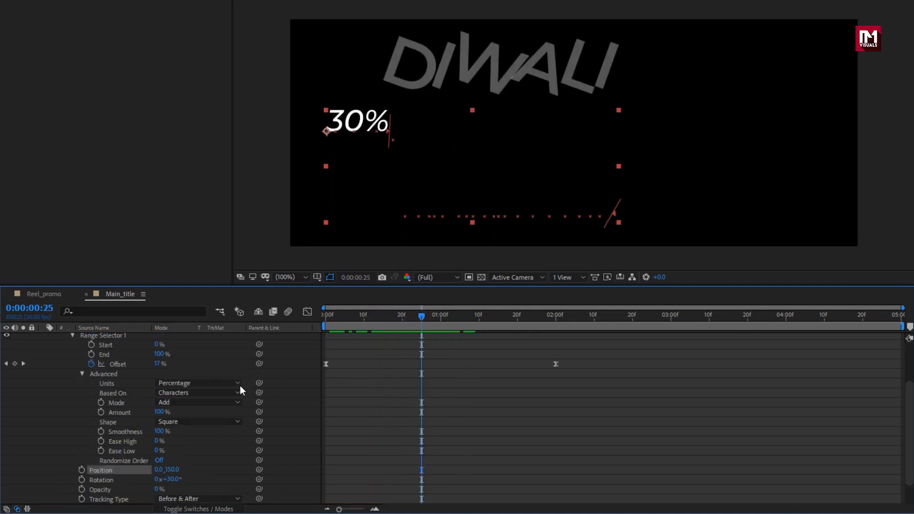
{"action": "left_click", "coordinate": [238, 355]}
{"action": "mouse_move", "coordinate": [252, 360]}
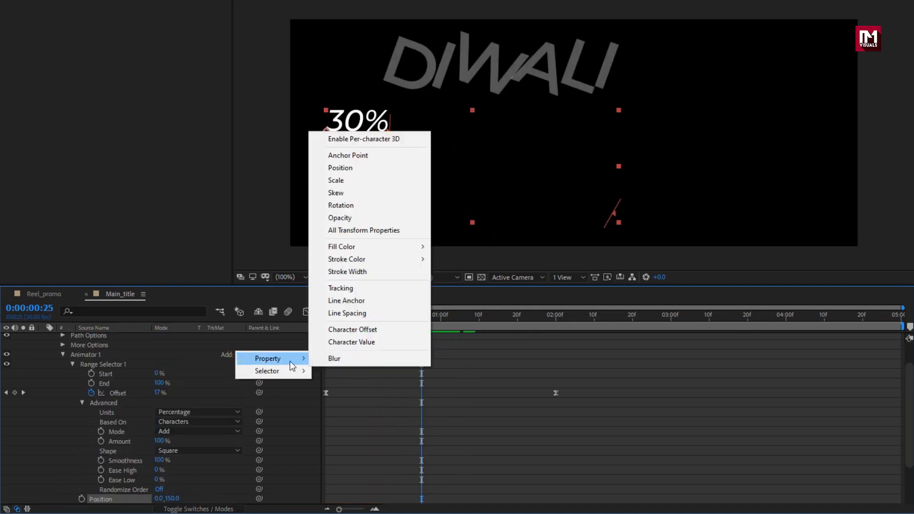
{"action": "left_click", "coordinate": [342, 185]}
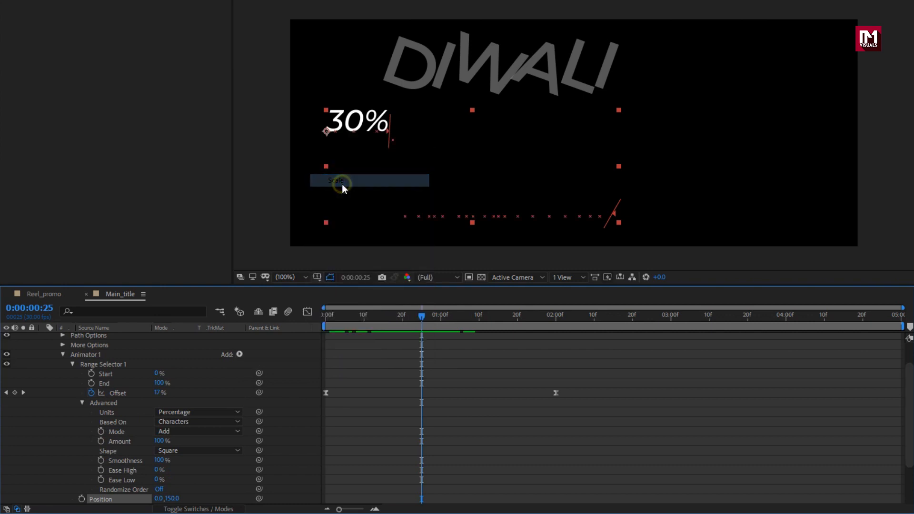
{"action": "left_click", "coordinate": [188, 499]}
{"action": "type", "text": "0"}
{"action": "key", "text": "Return"}
{"action": "left_click_drag", "start_coordinate": [327, 315], "coordinate": [549, 311]}
{"action": "scroll", "coordinate": [146, 374], "scroll_direction": "up", "scroll_amount": 3}
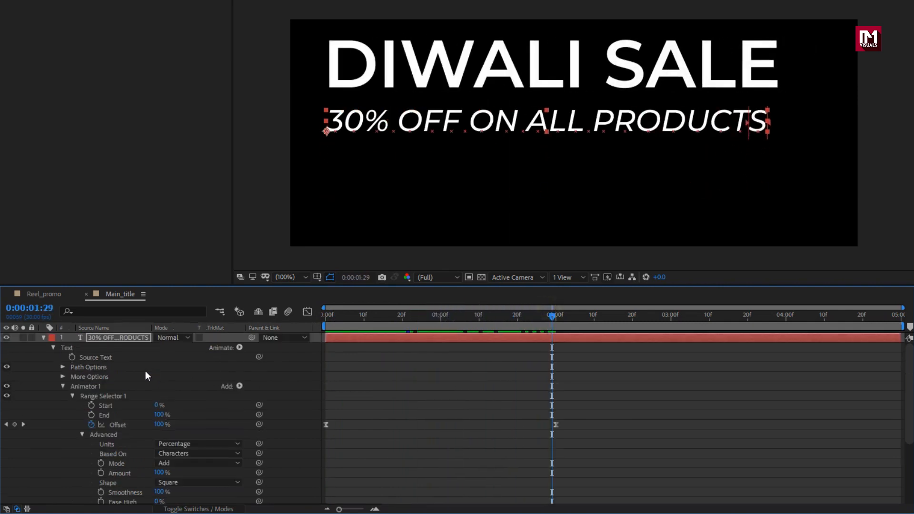
Step: Collapse the subtitle layer's properties and scrub the timeline to preview the title animation
{"action": "left_click", "coordinate": [42, 337]}
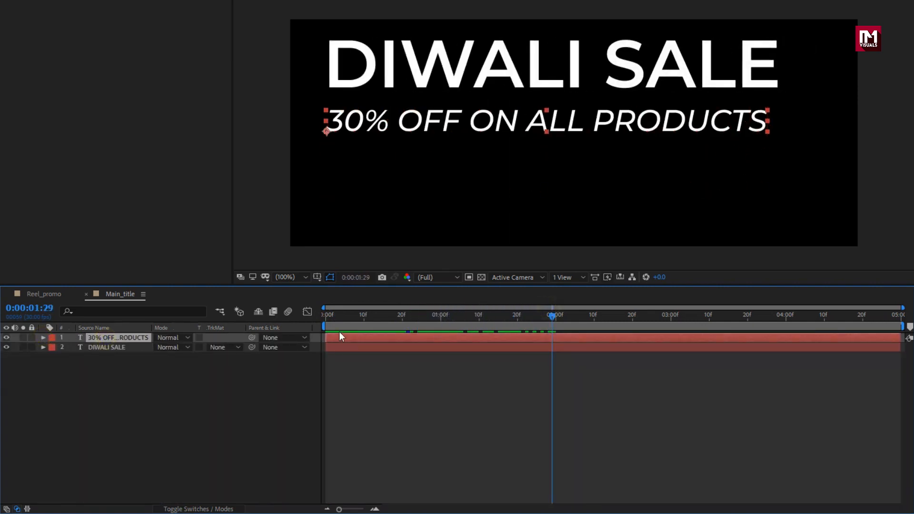
{"action": "left_click", "coordinate": [363, 320]}
{"action": "left_click_drag", "start_coordinate": [340, 333], "coordinate": [320, 318]}
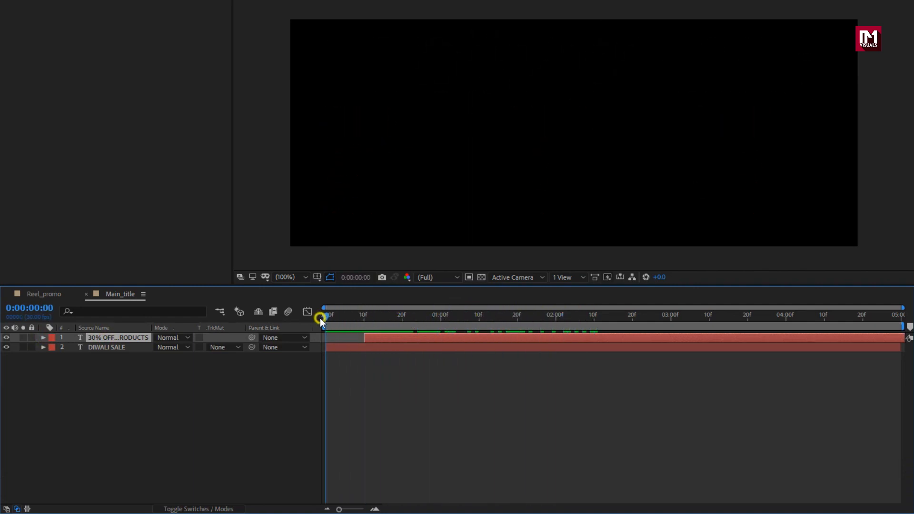
{"action": "left_click", "coordinate": [506, 319]}
Step: Create a new 1000 x 400 px composition named Description
{"action": "key", "text": "ctrl+n"}
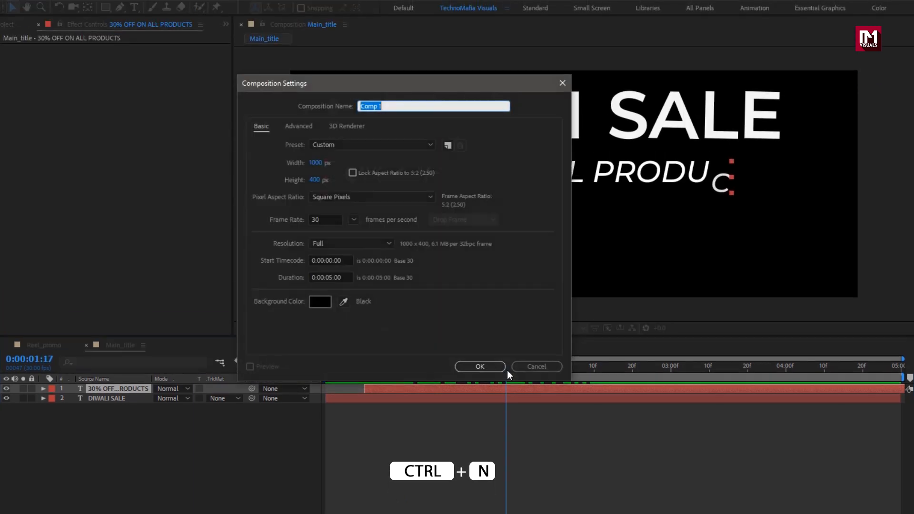
{"action": "type", "text": "Description"}
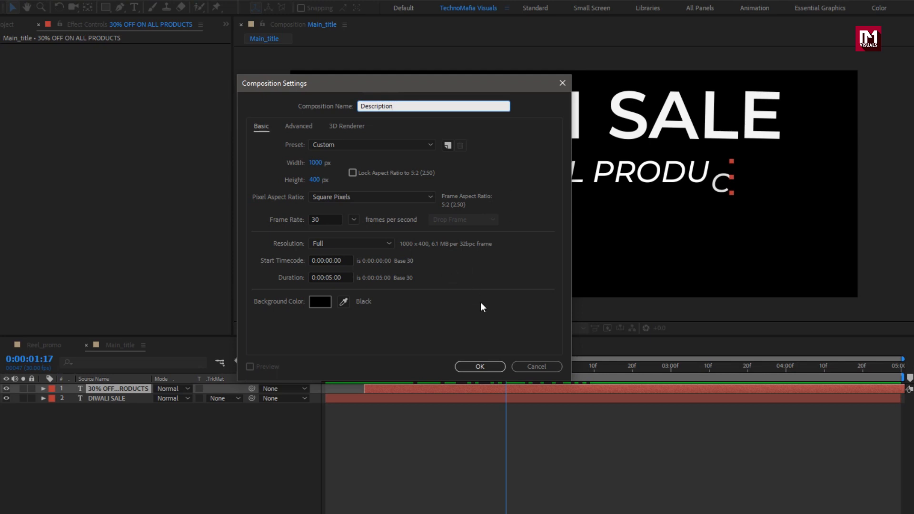
{"action": "left_click", "coordinate": [478, 366]}
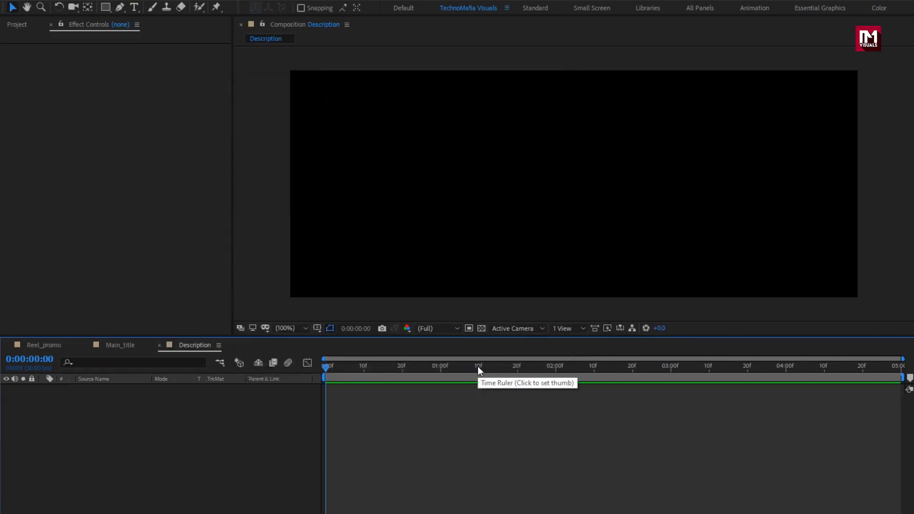
Step: Create a text layer in the Description composition by pasting the Lorem Ipsum dummy text
{"action": "left_click", "coordinate": [135, 7]}
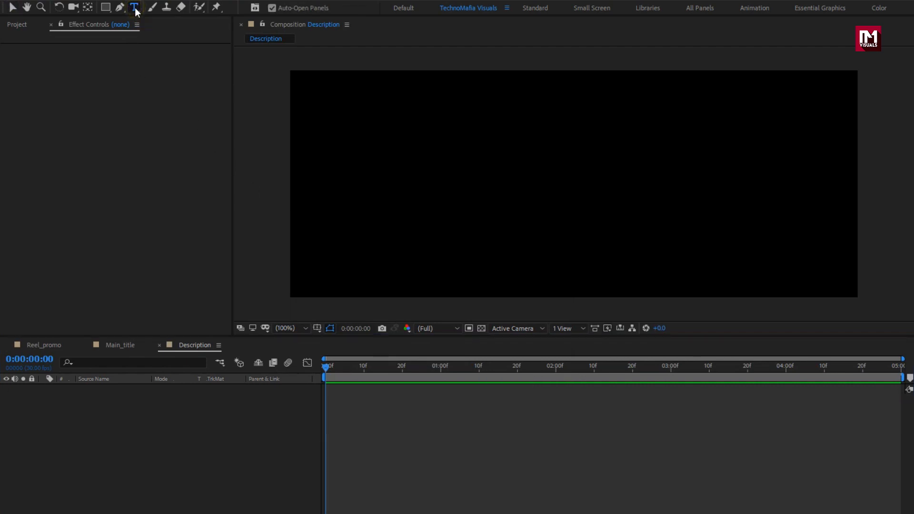
{"action": "left_click", "coordinate": [441, 176]}
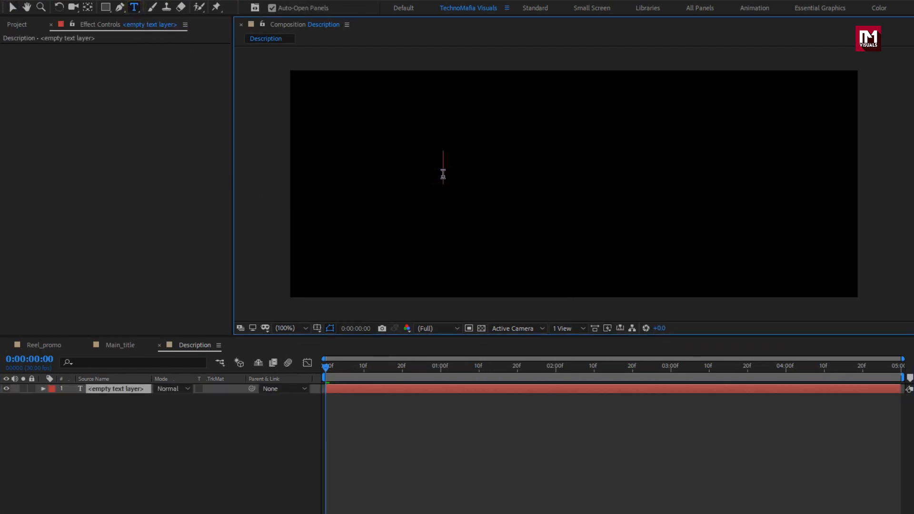
{"action": "type", "text": "Lorem Ipsum is simply dummy text of the printing and typesetting industry."}
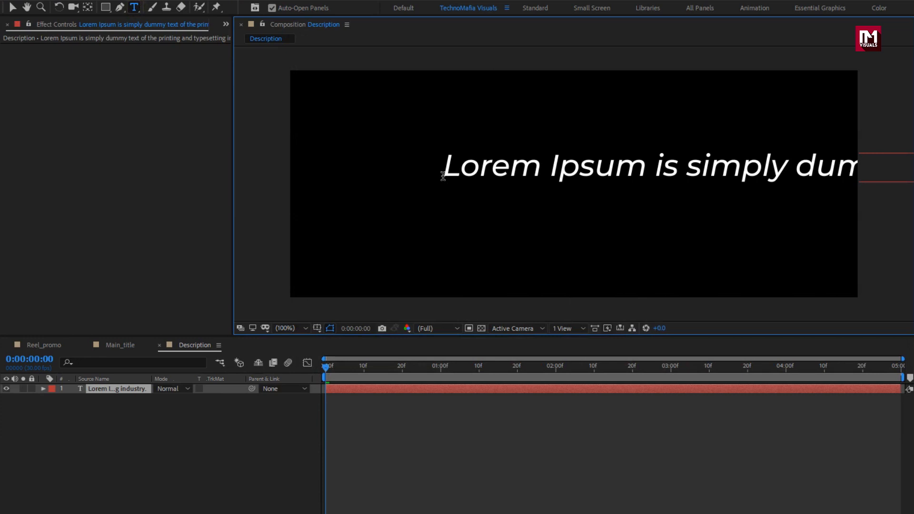
{"action": "key", "text": "Escape"}
Step: Move the text layer and set its font size to 25 px
{"action": "key", "text": "v"}
{"action": "left_click_drag", "start_coordinate": [524, 173], "coordinate": [461, 161]}
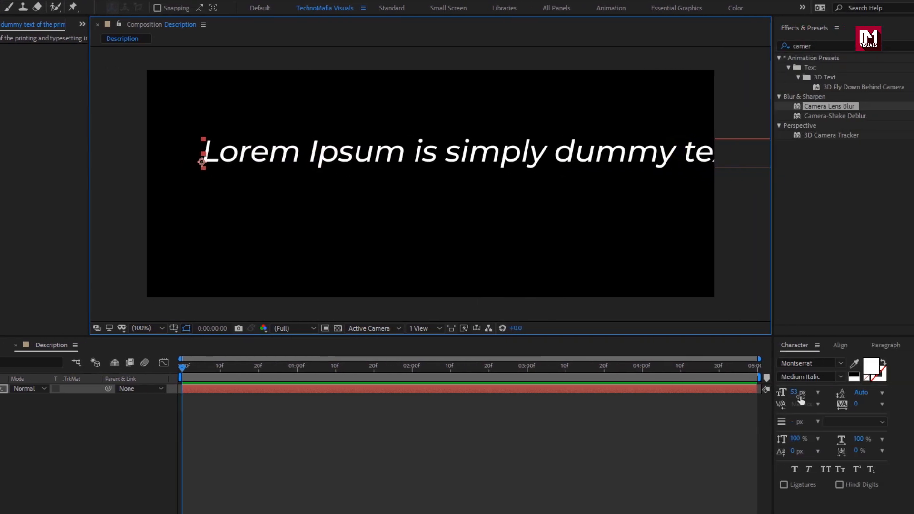
{"action": "left_click_drag", "start_coordinate": [796, 397], "coordinate": [785, 397]}
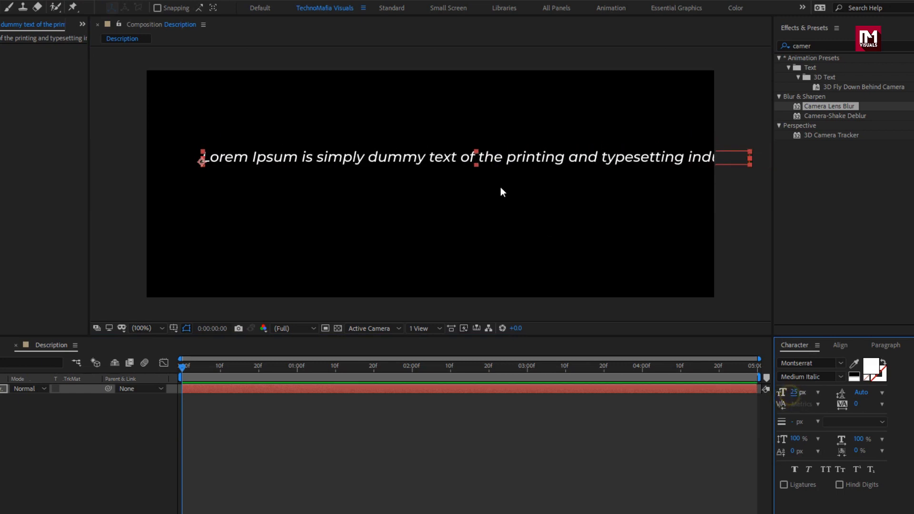
Step: Break the text into two lines after "dummy text"
{"action": "double_click", "coordinate": [469, 158]}
{"action": "left_click", "coordinate": [483, 157]}
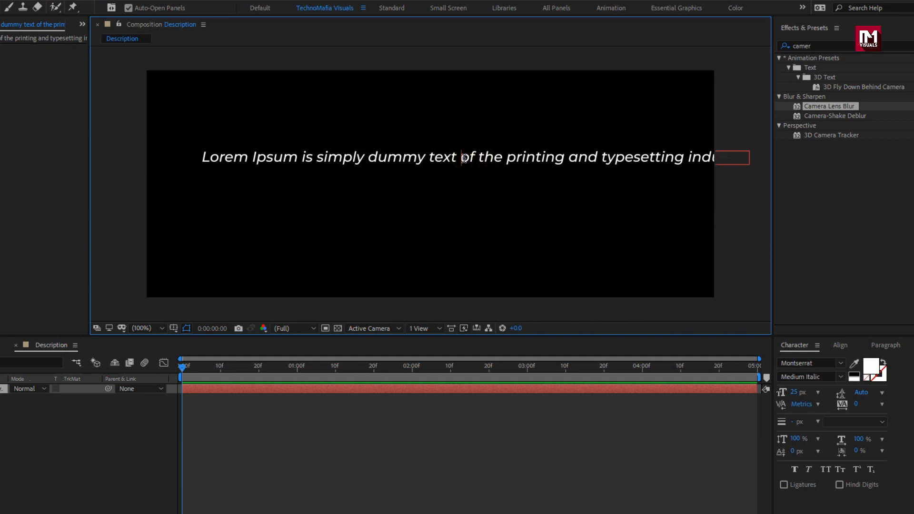
{"action": "key", "text": "Return"}
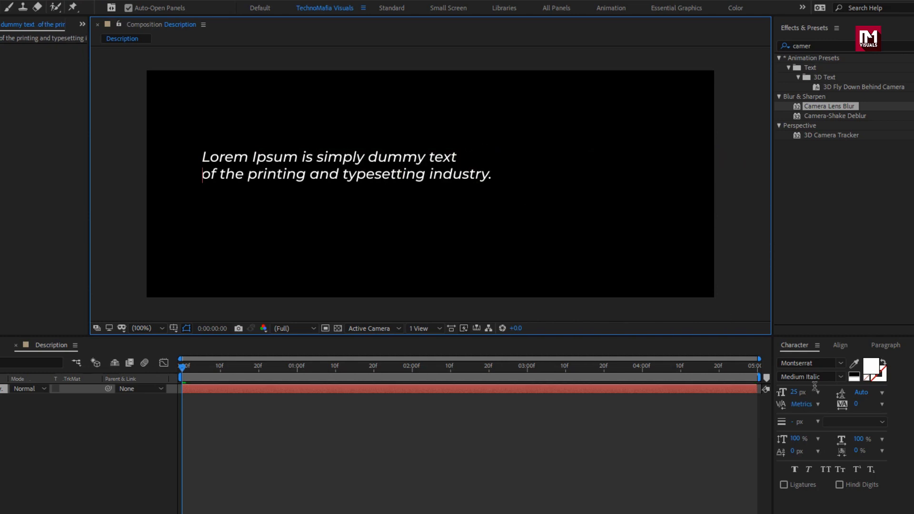
{"action": "key", "text": "Escape"}
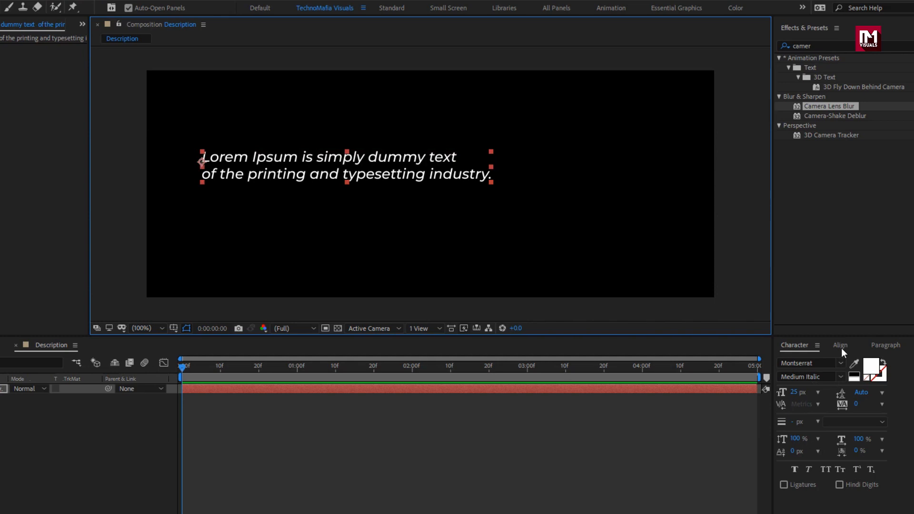
Step: Center-align the paragraph and align the text layer to the composition's center
{"action": "left_click", "coordinate": [840, 345]}
{"action": "left_click", "coordinate": [873, 348]}
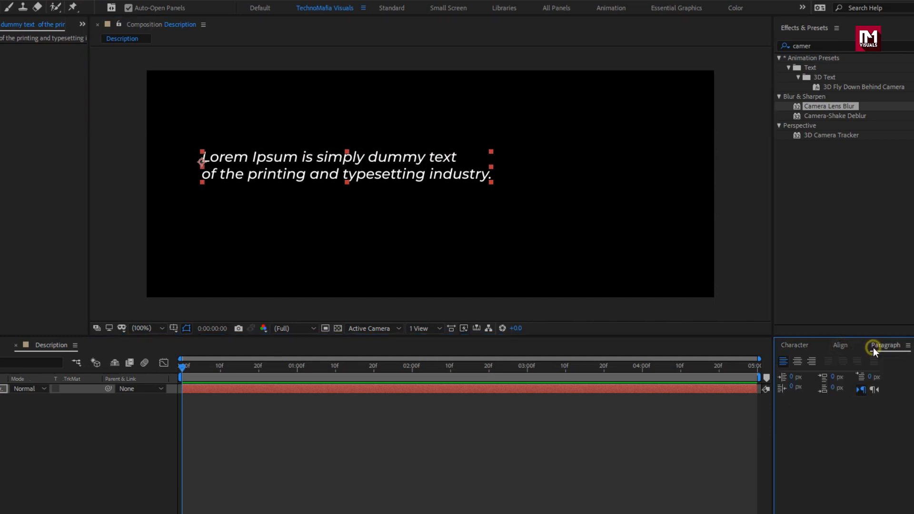
{"action": "left_click", "coordinate": [799, 362]}
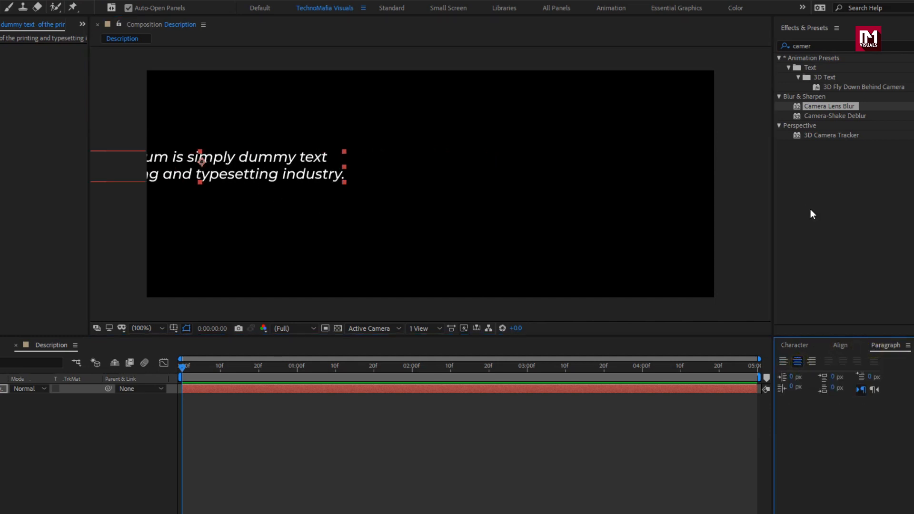
{"action": "left_click", "coordinate": [840, 345]}
{"action": "left_click", "coordinate": [803, 373]}
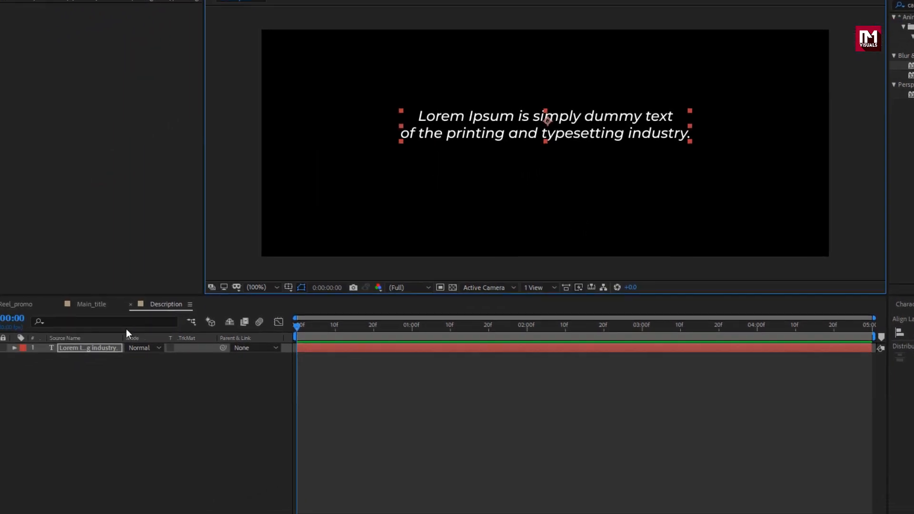
Step: Add a Tracking animator to the description text layer and expand its Range Selector 1
{"action": "left_click", "coordinate": [118, 338]}
{"action": "left_click", "coordinate": [43, 338]}
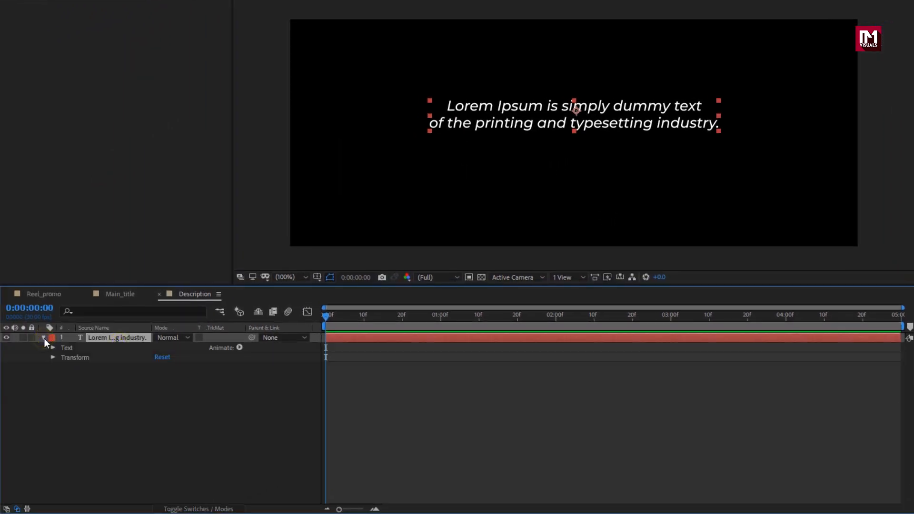
{"action": "left_click", "coordinate": [237, 348]}
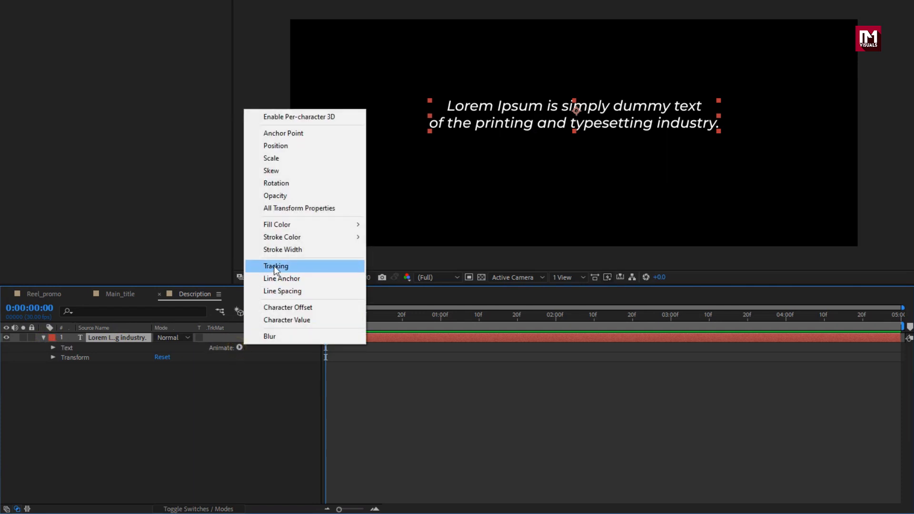
{"action": "left_click", "coordinate": [273, 265]}
{"action": "left_click", "coordinate": [69, 404]}
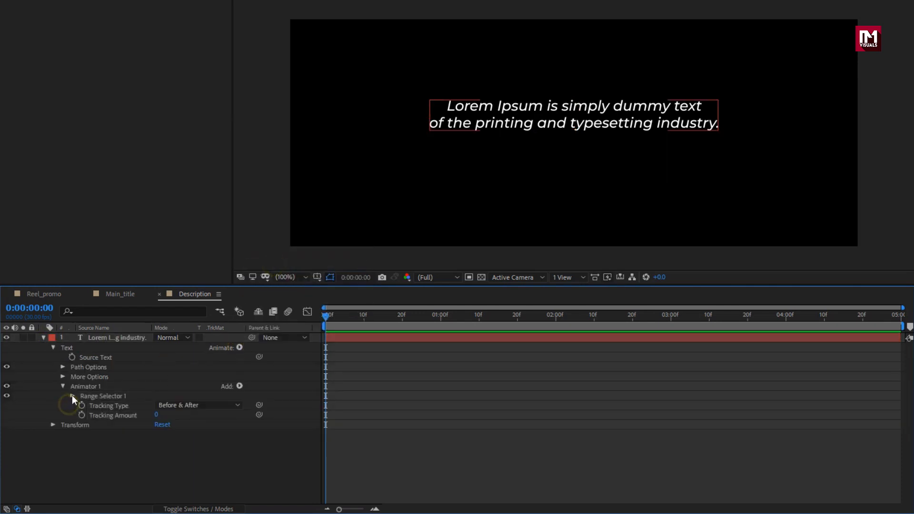
{"action": "left_click", "coordinate": [72, 395]}
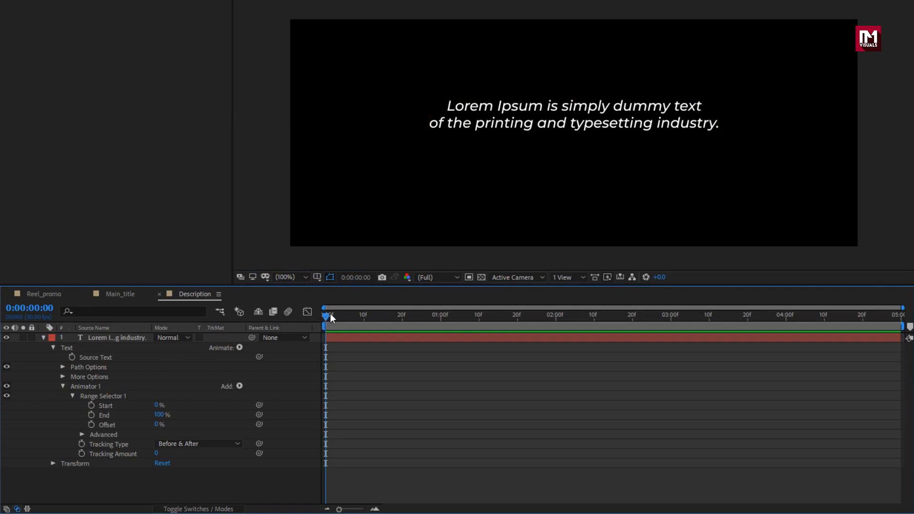
Step: Keyframe the Offset from 0% at the start to 100% at 2 seconds and apply Easy Ease
{"action": "left_click", "coordinate": [92, 425]}
{"action": "left_click", "coordinate": [554, 319]}
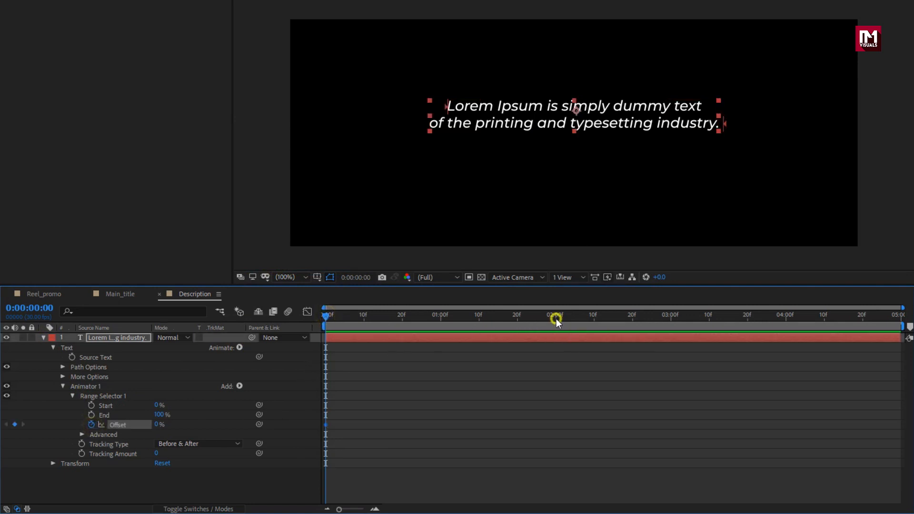
{"action": "left_click_drag", "start_coordinate": [156, 425], "coordinate": [358, 424]}
{"action": "left_click_drag", "start_coordinate": [566, 420], "coordinate": [314, 442]}
{"action": "right_click", "coordinate": [325, 425]}
{"action": "mouse_move", "coordinate": [422, 417]}
{"action": "left_click", "coordinate": [492, 454]}
Step: Reshape the Offset speed curve in the Graph Editor so it peaks sharply around one second
{"action": "left_click", "coordinate": [308, 313]}
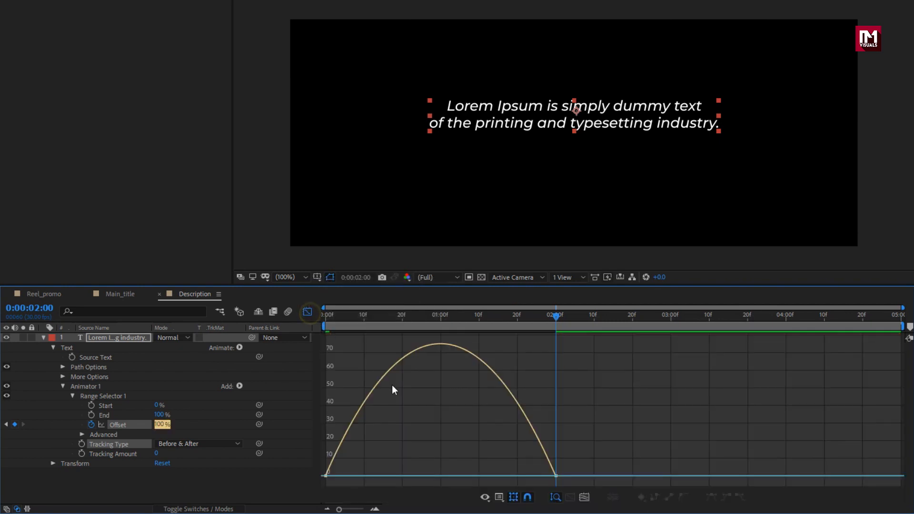
{"action": "left_click_drag", "start_coordinate": [517, 475], "coordinate": [440, 475]}
{"action": "left_click_drag", "start_coordinate": [363, 476], "coordinate": [431, 475]}
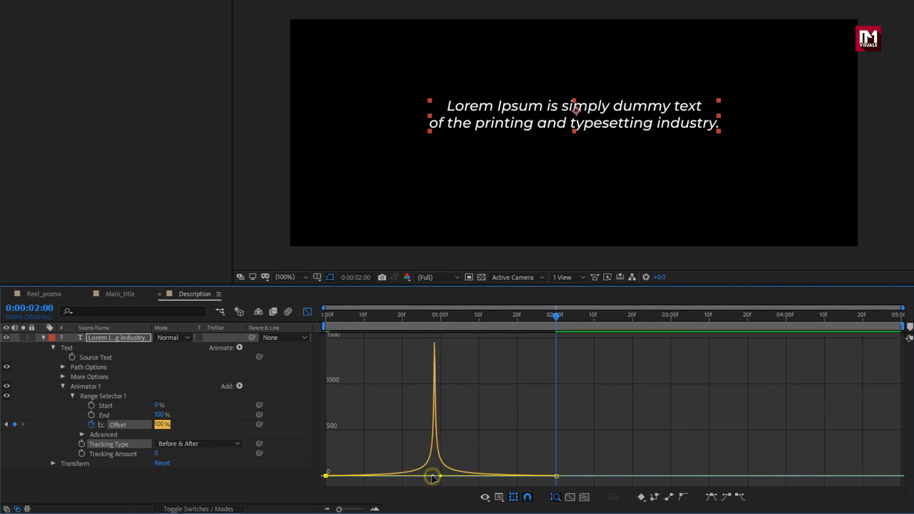
{"action": "left_click", "coordinate": [307, 312]}
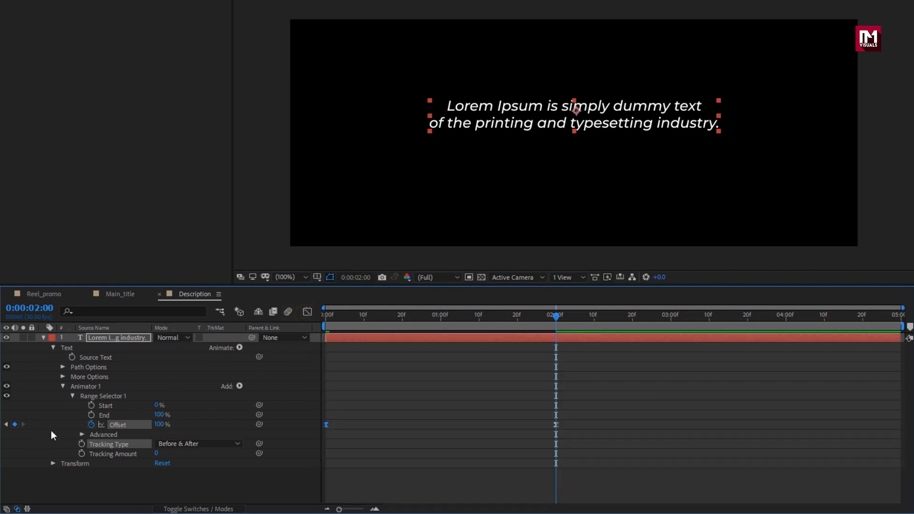
Step: Add a Position property to Animator 1, set it to 0, 50, and scrub to preview
{"action": "left_click", "coordinate": [79, 388]}
{"action": "left_click", "coordinate": [239, 385]}
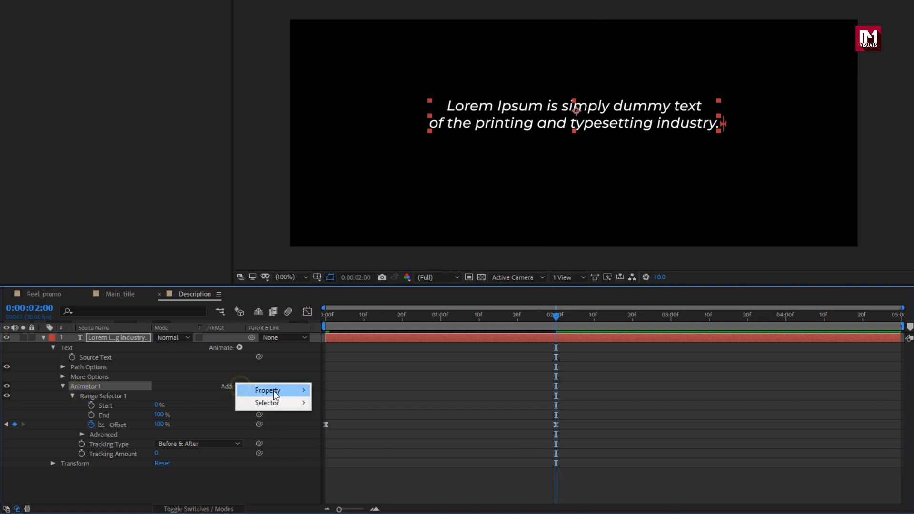
{"action": "mouse_move", "coordinate": [307, 391]}
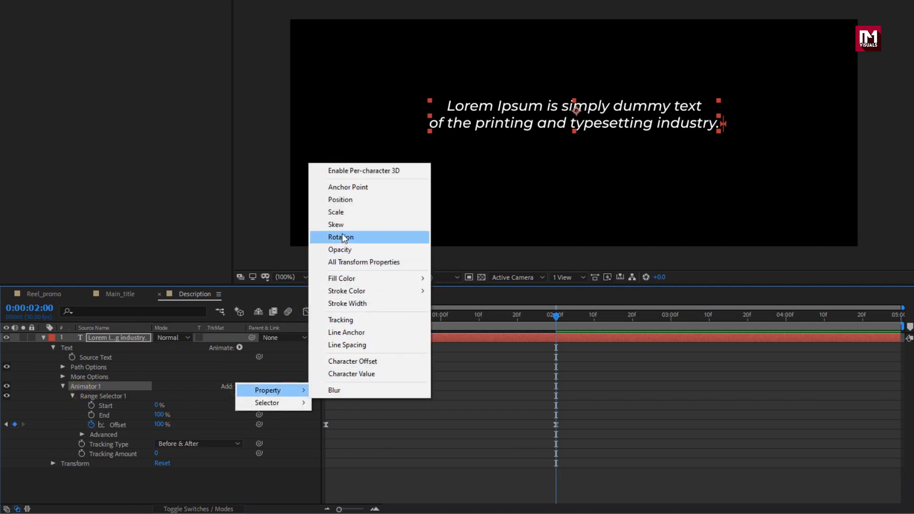
{"action": "left_click", "coordinate": [346, 202]}
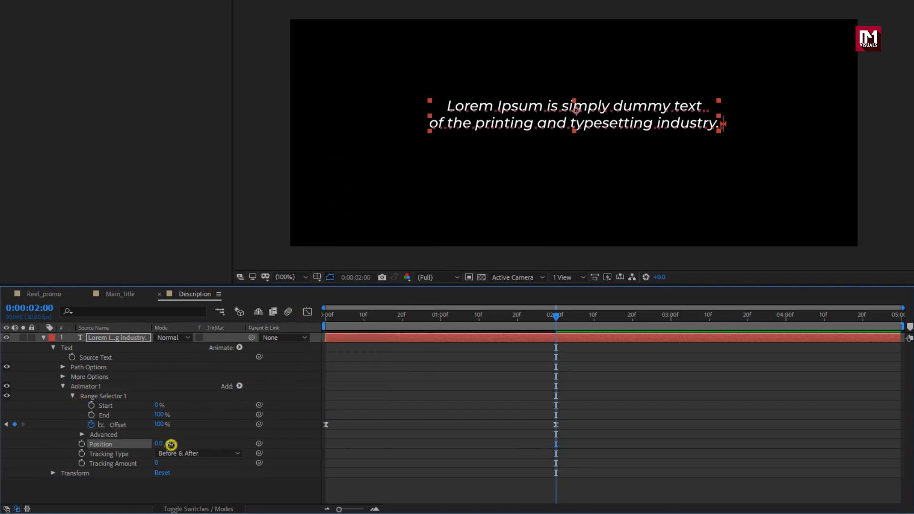
{"action": "type", "text": "50"}
{"action": "key", "text": "Return"}
{"action": "left_click_drag", "start_coordinate": [376, 321], "coordinate": [353, 321]}
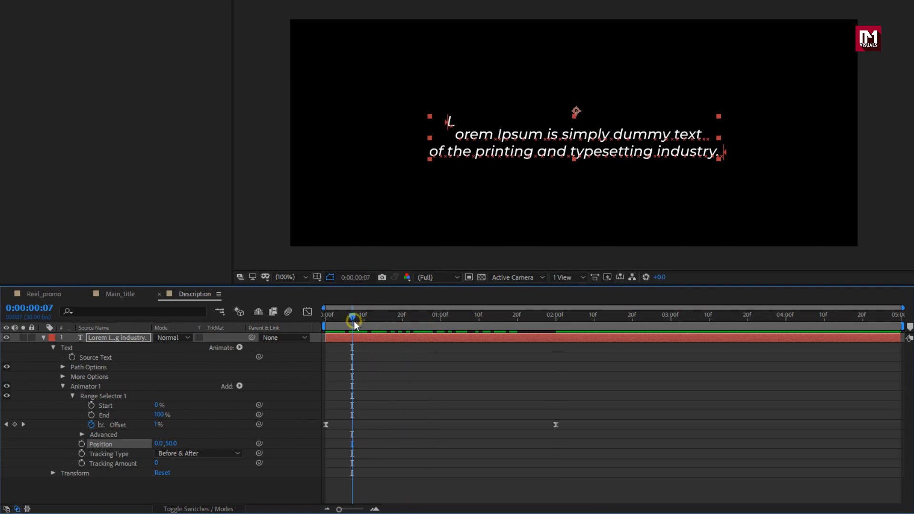
Step: Add an Opacity property to Animator 1, set it to 0%, and scrub to preview
{"action": "left_click", "coordinate": [241, 387]}
{"action": "mouse_move", "coordinate": [300, 390]}
{"action": "left_click", "coordinate": [337, 251]}
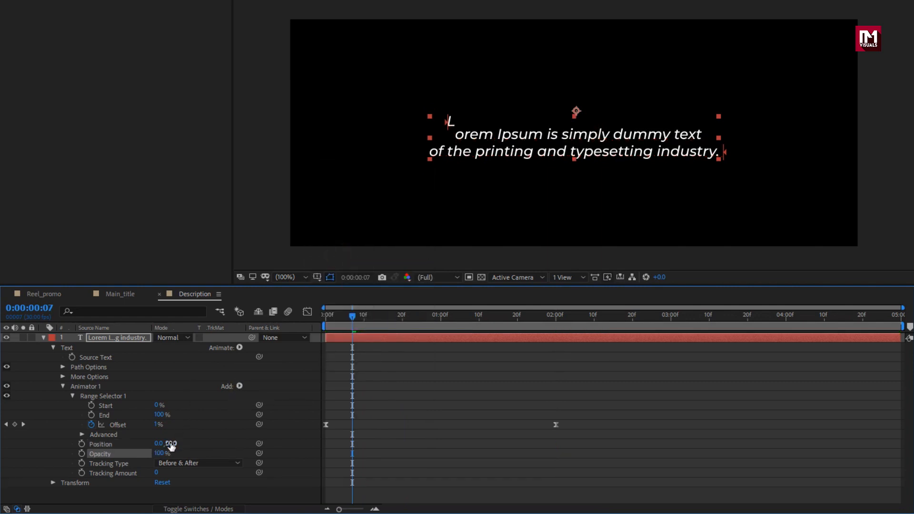
{"action": "left_click_drag", "start_coordinate": [160, 455], "coordinate": [28, 456]}
{"action": "left_click_drag", "start_coordinate": [356, 318], "coordinate": [449, 323]}
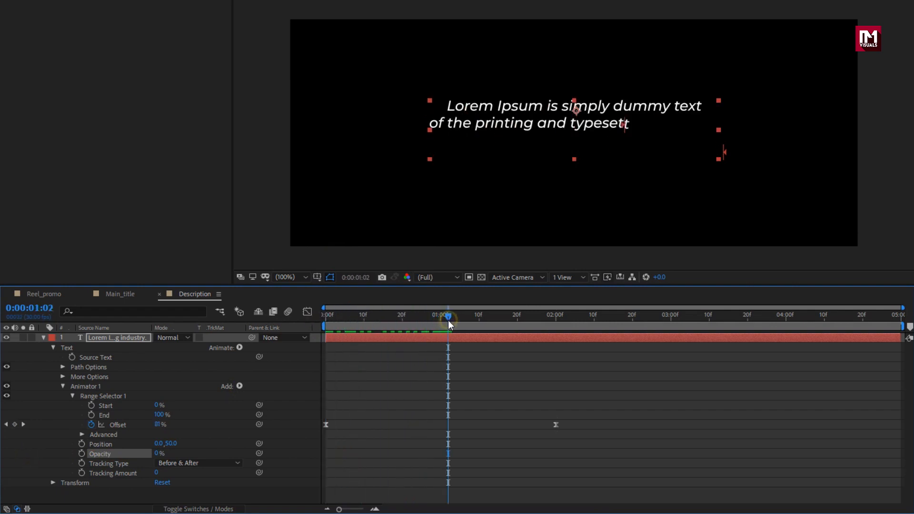
Step: Set the animator's Range Selector Based On option to Lines and scrub to preview
{"action": "left_click", "coordinate": [83, 435]}
{"action": "scroll", "coordinate": [83, 436], "scroll_direction": "down", "scroll_amount": 2}
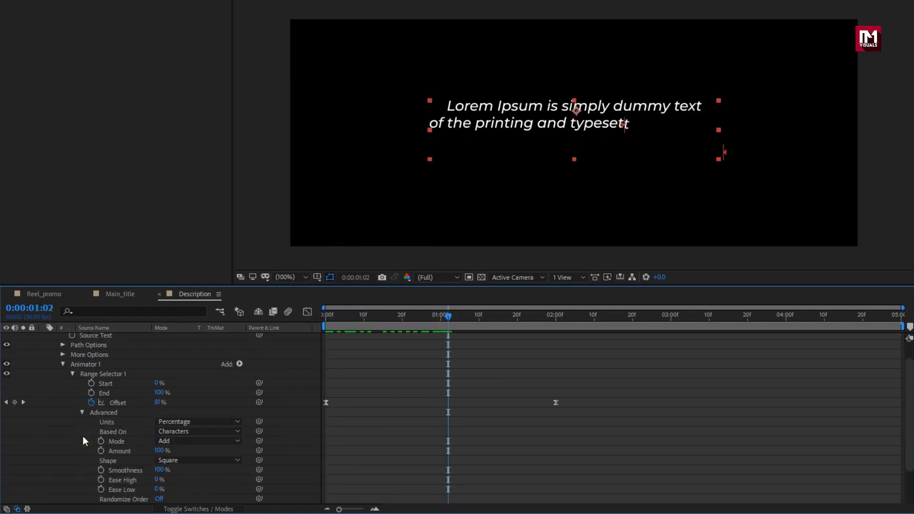
{"action": "left_click", "coordinate": [187, 432]}
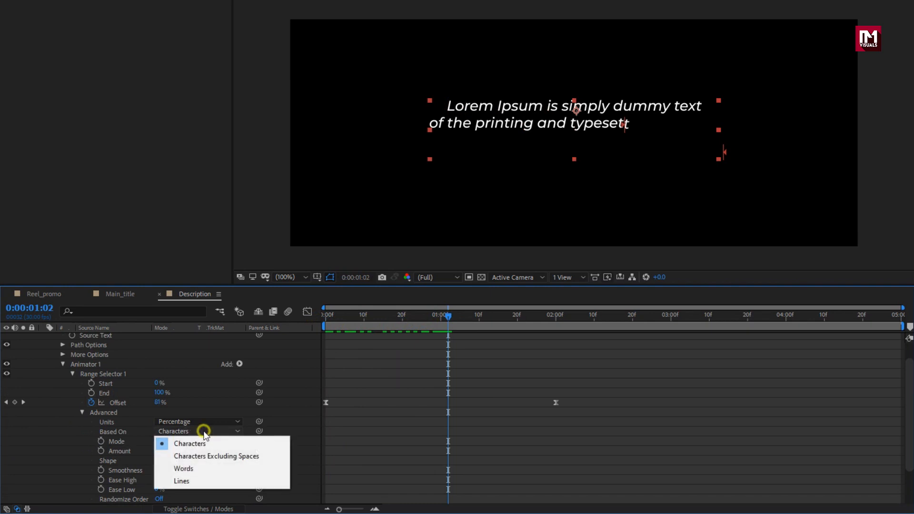
{"action": "left_click", "coordinate": [201, 478]}
{"action": "left_click_drag", "start_coordinate": [325, 317], "coordinate": [492, 326]}
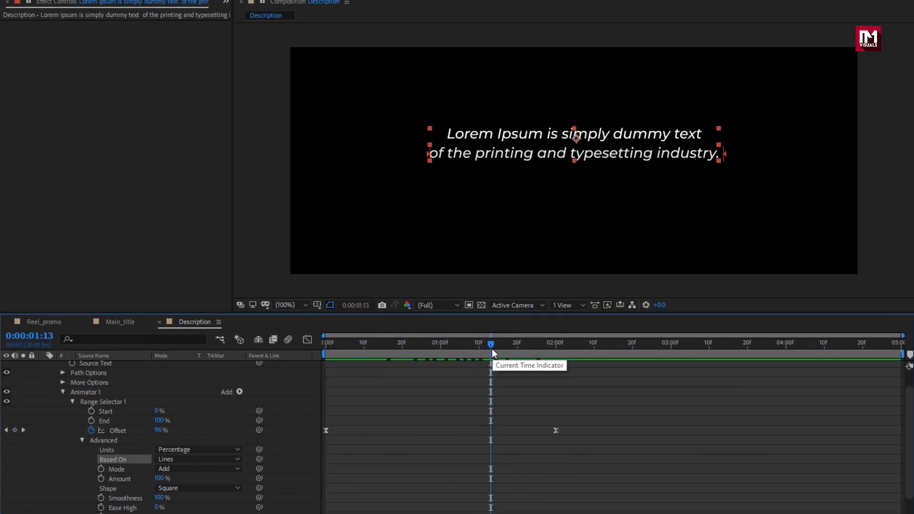
Step: Add the Main_title composition to Reel_promo and shift its layer to start at about 2 seconds
{"action": "left_click", "coordinate": [57, 344]}
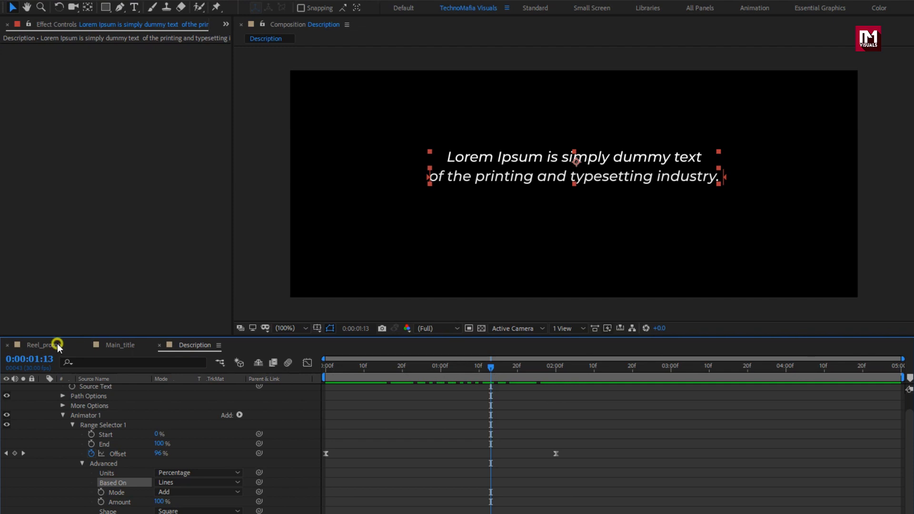
{"action": "left_click", "coordinate": [17, 24]}
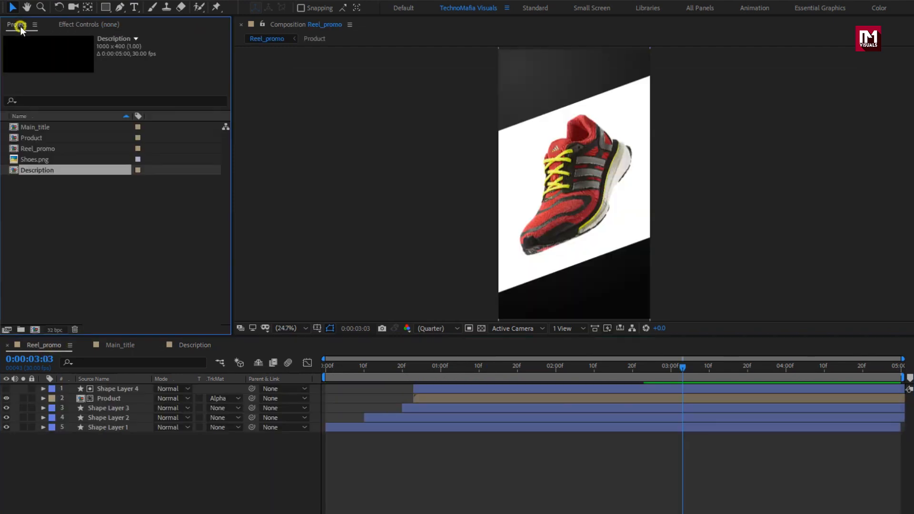
{"action": "left_click", "coordinate": [29, 114]}
{"action": "left_click_drag", "start_coordinate": [38, 137], "coordinate": [131, 385]}
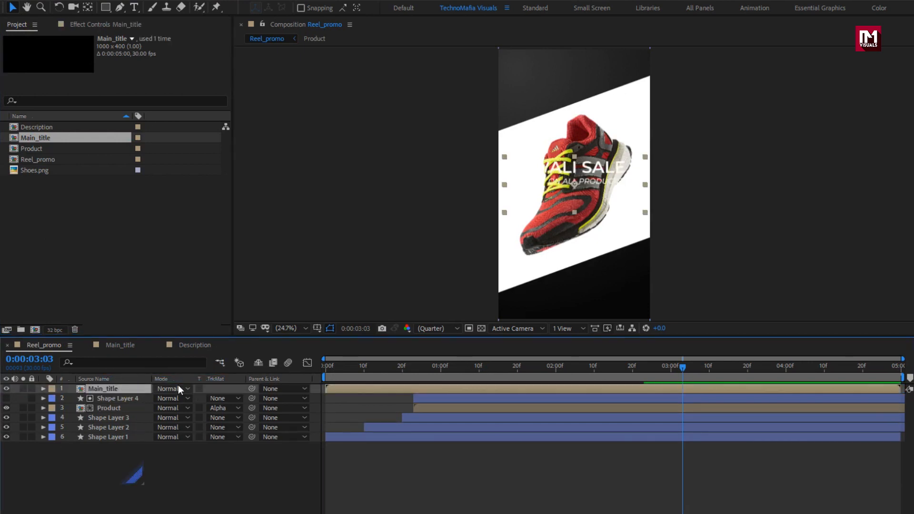
{"action": "left_click_drag", "start_coordinate": [363, 388], "coordinate": [584, 384]}
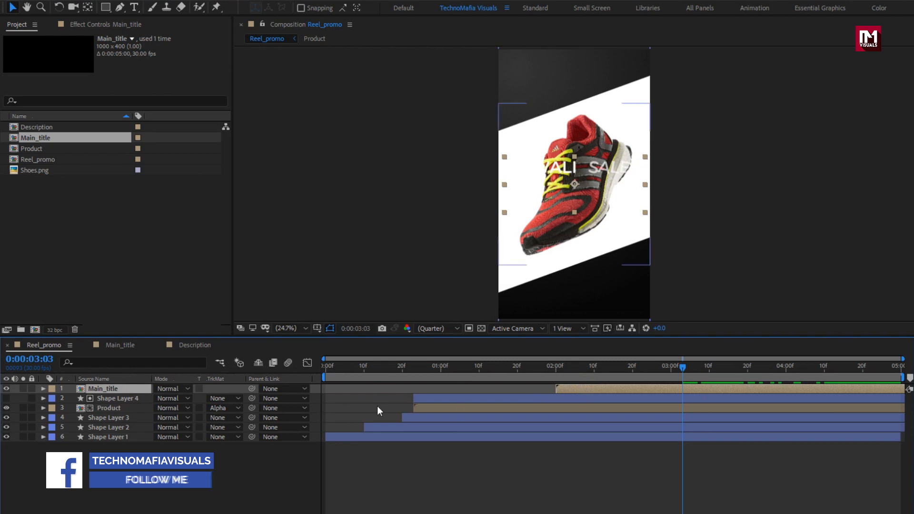
Step: Reposition the Main_title layer to the top of the frame, at about 495.5, 217
{"action": "key", "text": "p"}
{"action": "left_click_drag", "start_coordinate": [180, 397], "coordinate": [49, 407]}
{"action": "left_click_drag", "start_coordinate": [183, 398], "coordinate": [1, 393]}
{"action": "left_click_drag", "start_coordinate": [180, 398], "coordinate": [124, 399]}
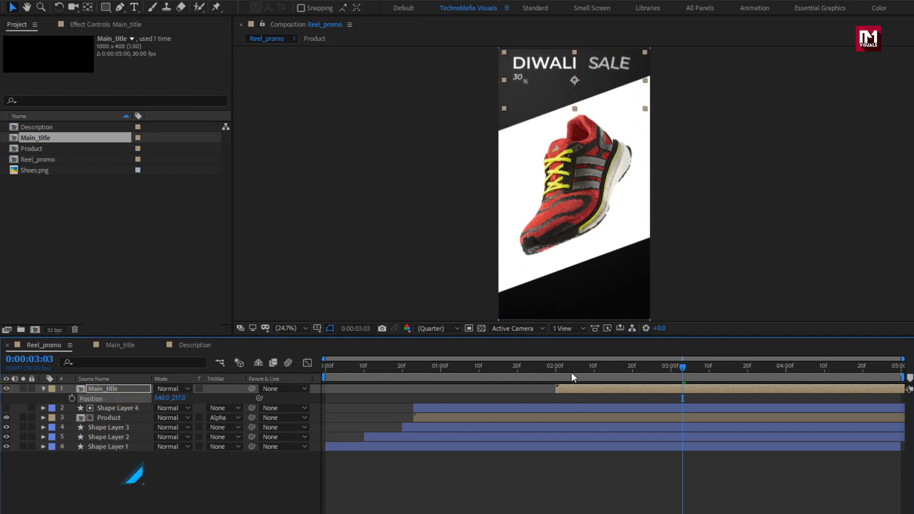
{"action": "left_click_drag", "start_coordinate": [567, 374], "coordinate": [762, 372]}
{"action": "left_click_drag", "start_coordinate": [589, 82], "coordinate": [582, 80]}
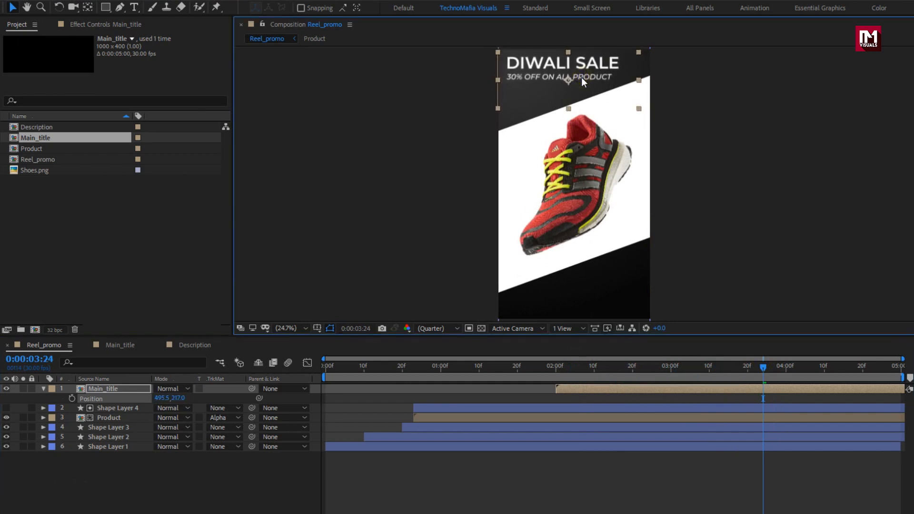
Step: Add the Description composition to Reel_promo and shift its layer to start at about 2 seconds 10 frames
{"action": "left_click", "coordinate": [46, 127]}
{"action": "left_click_drag", "start_coordinate": [45, 129], "coordinate": [129, 387]}
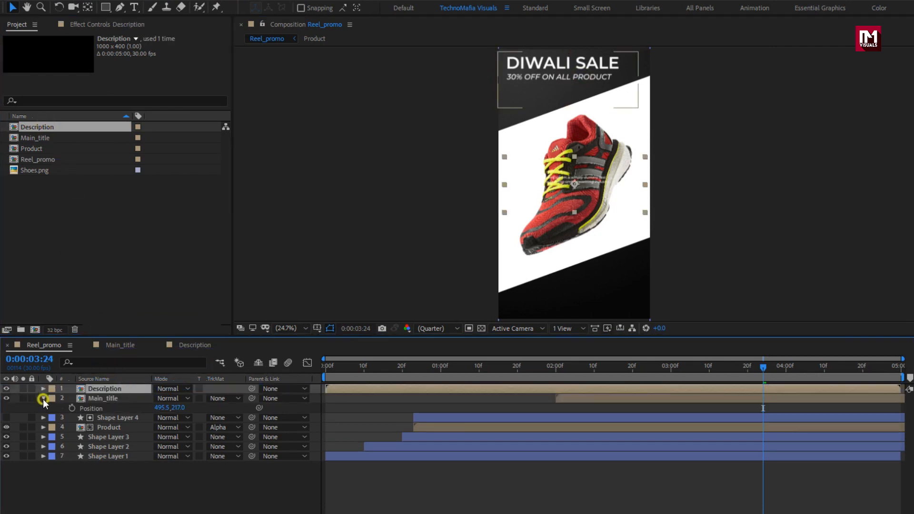
{"action": "left_click", "coordinate": [43, 398]}
{"action": "left_click_drag", "start_coordinate": [357, 387], "coordinate": [603, 384]}
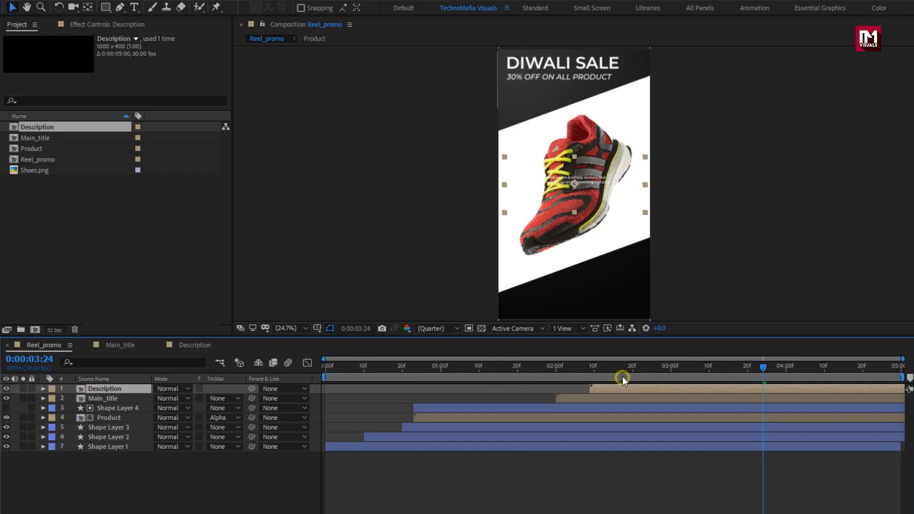
Step: Move the Description layer below the shoe near the bottom of the frame and scale it to 157%
{"action": "left_click_drag", "start_coordinate": [559, 176], "coordinate": [574, 282]}
{"action": "left_click_drag", "start_coordinate": [763, 366], "coordinate": [789, 366]}
{"action": "key", "text": "s"}
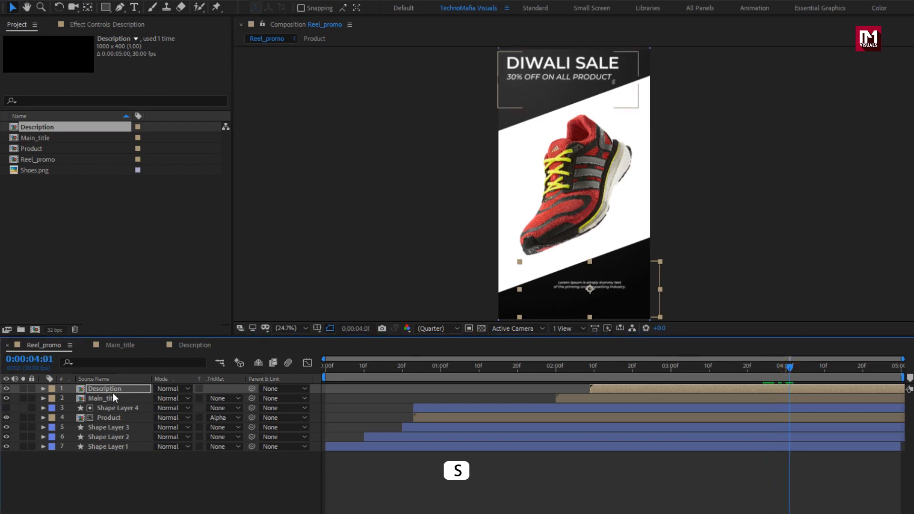
{"action": "left_click", "coordinate": [112, 390]}
{"action": "key", "text": "s"}
{"action": "left_click_drag", "start_coordinate": [185, 398], "coordinate": [214, 398]}
{"action": "left_click", "coordinate": [568, 294]}
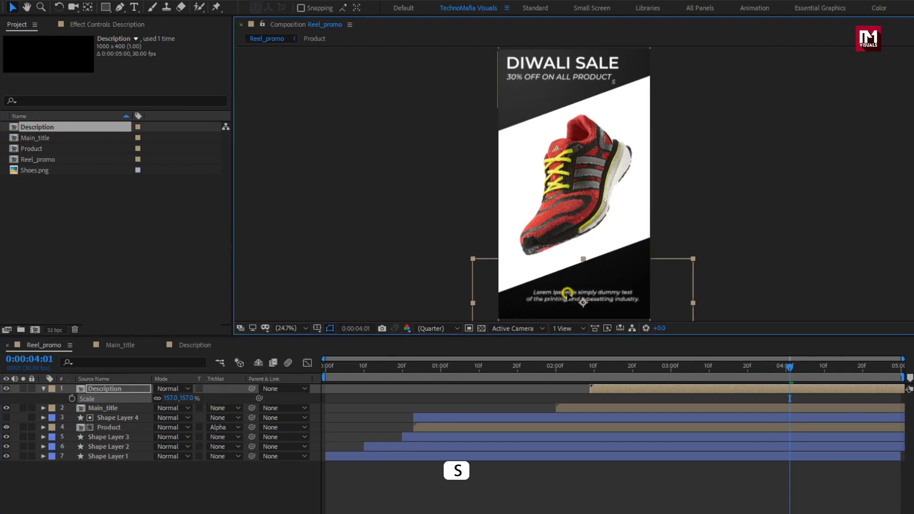
{"action": "left_click_drag", "start_coordinate": [567, 294], "coordinate": [568, 295]}
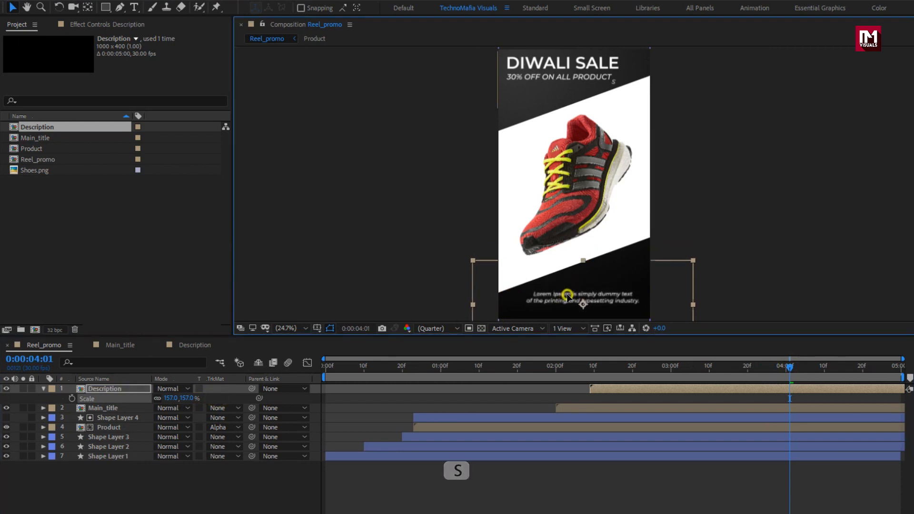
Step: Switch the preview resolution to Full and play the composition from the start
{"action": "left_click", "coordinate": [430, 328]}
{"action": "left_click", "coordinate": [432, 355]}
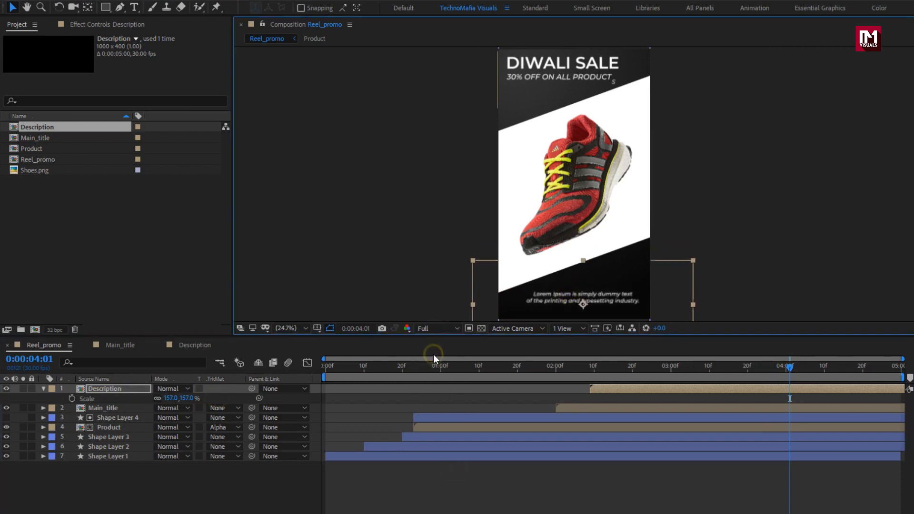
{"action": "left_click_drag", "start_coordinate": [561, 293], "coordinate": [561, 294]}
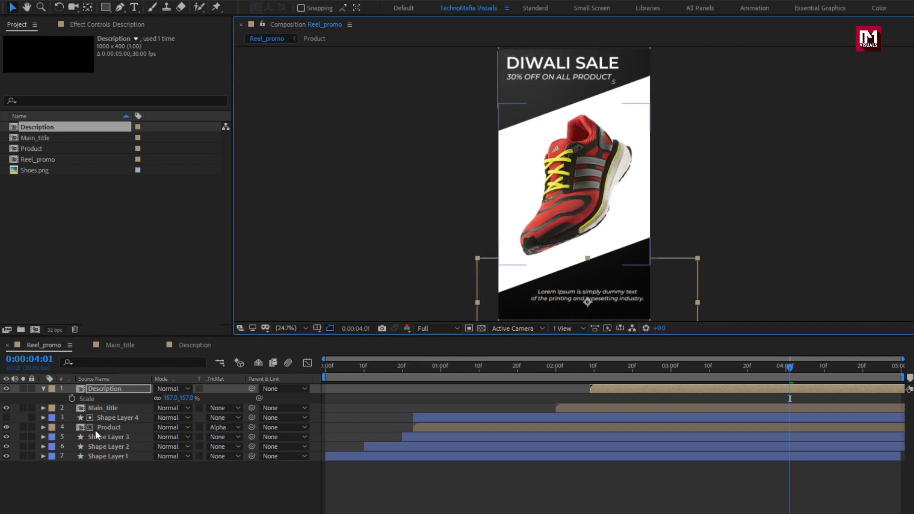
{"action": "left_click", "coordinate": [42, 388]}
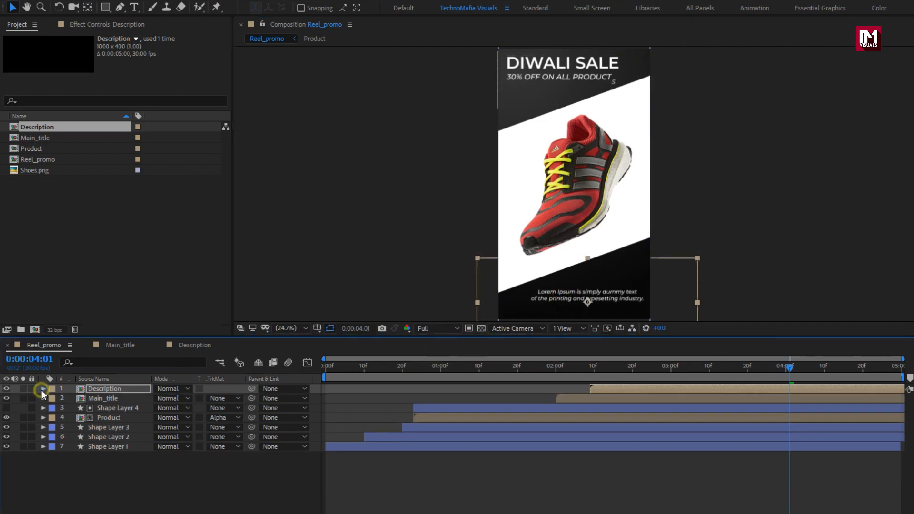
{"action": "left_click", "coordinate": [324, 368]}
{"action": "key", "text": "space"}
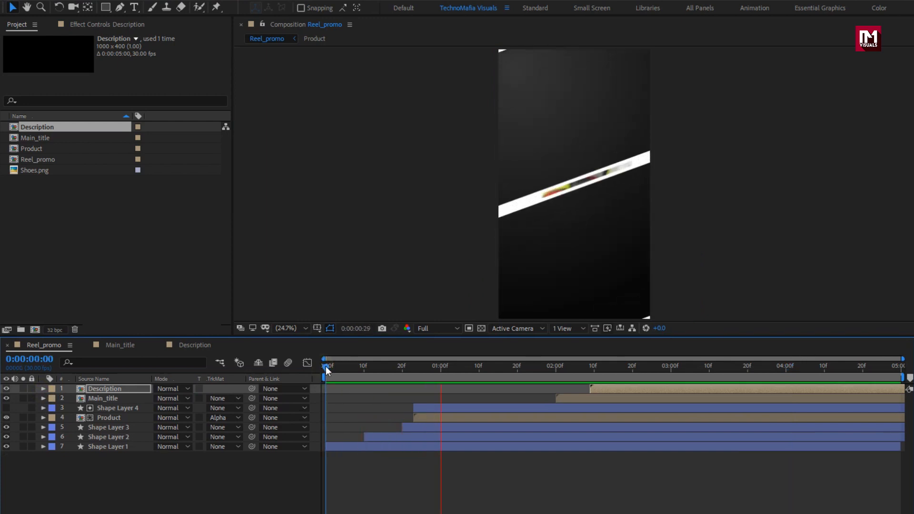